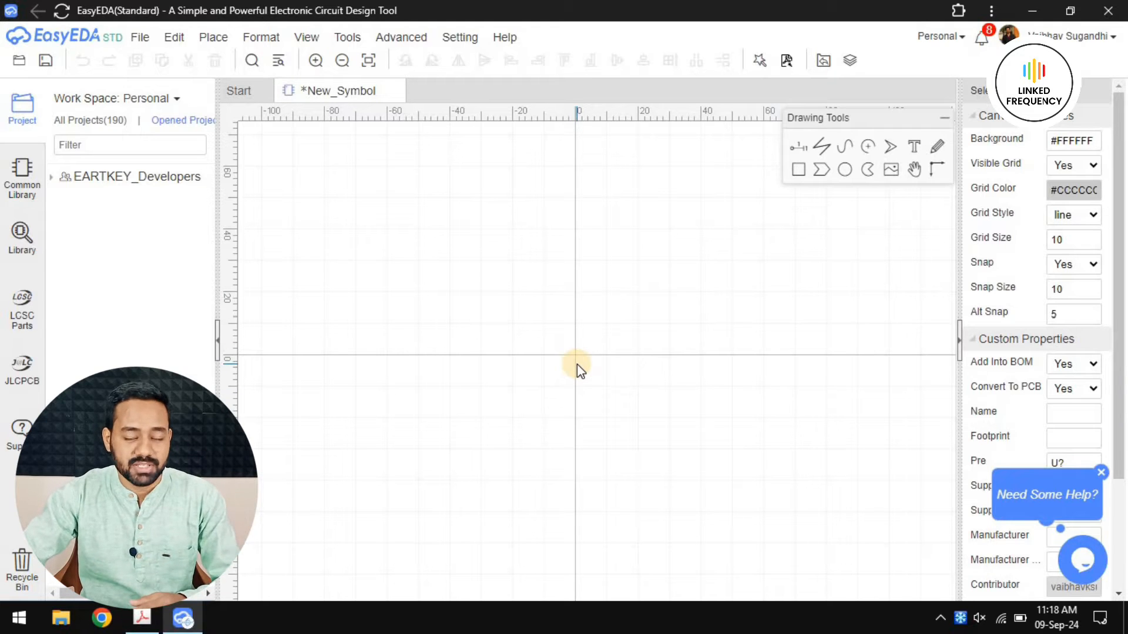
Place pin 1 horizontally on the symbol's right side, with its connection end outward at about (50, 20).
click(802, 151)
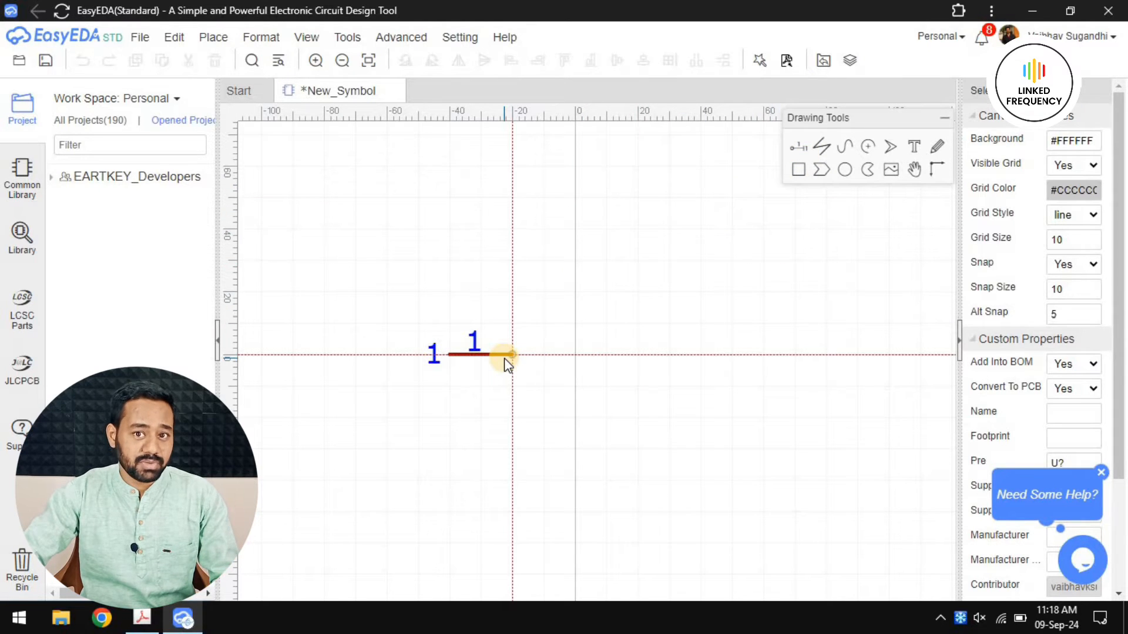
scroll(504, 358, up, 3)
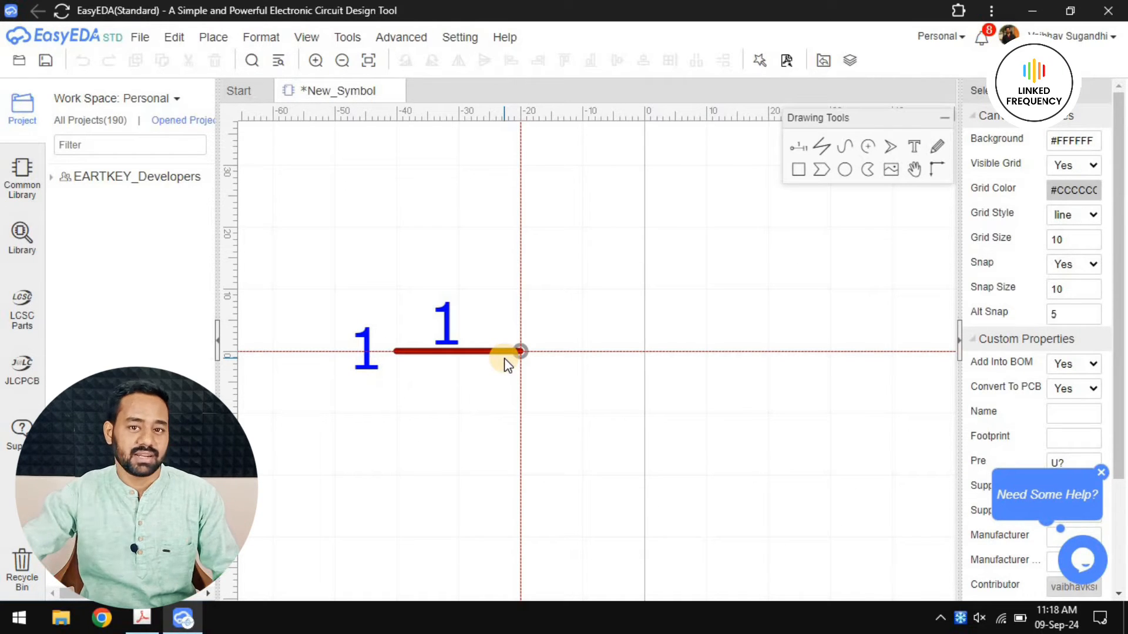
key(space)
key(space)
scroll(417, 322, down, 2)
key(space)
key(space)
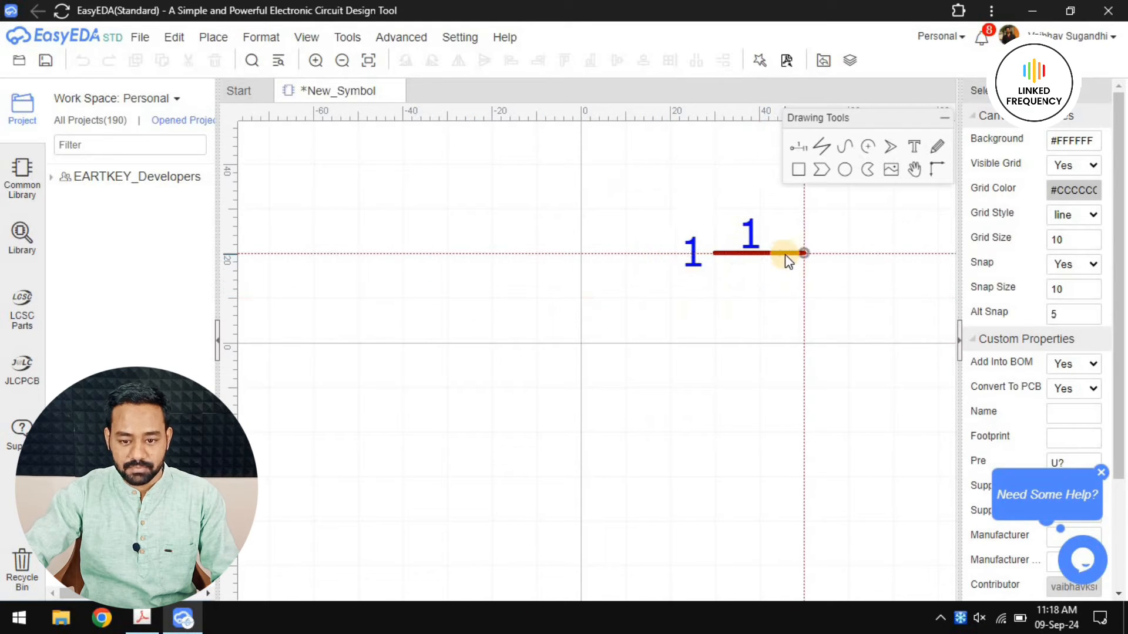
click(785, 240)
Place pin 2 on the symbol's left side, rotated so its connection end faces outward at about (-50, 0).
key(space)
key(space)
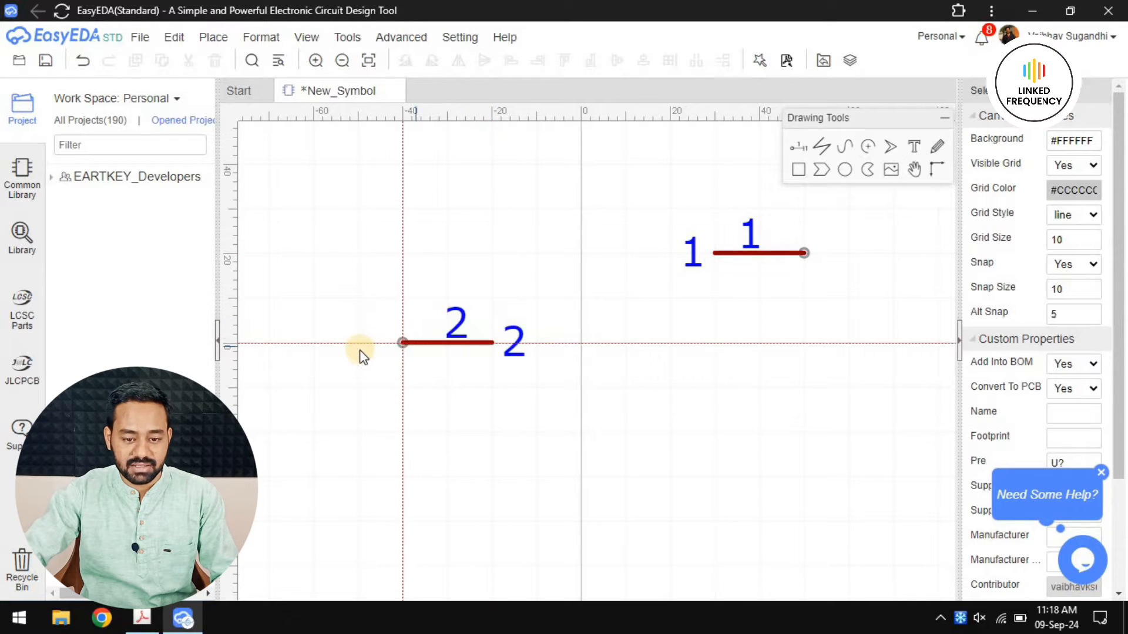
click(380, 347)
Place pins 3 and 4 below pin 1 at 10-unit spacing, rotated to face outward like pin 1.
key(space)
key(space)
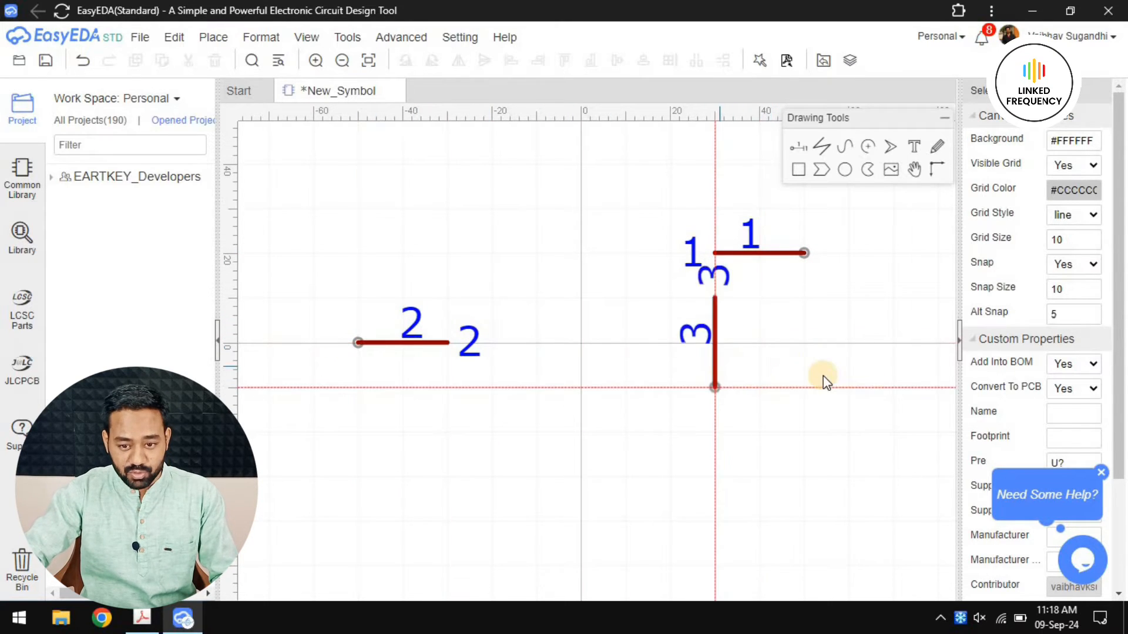
click(802, 303)
click(802, 345)
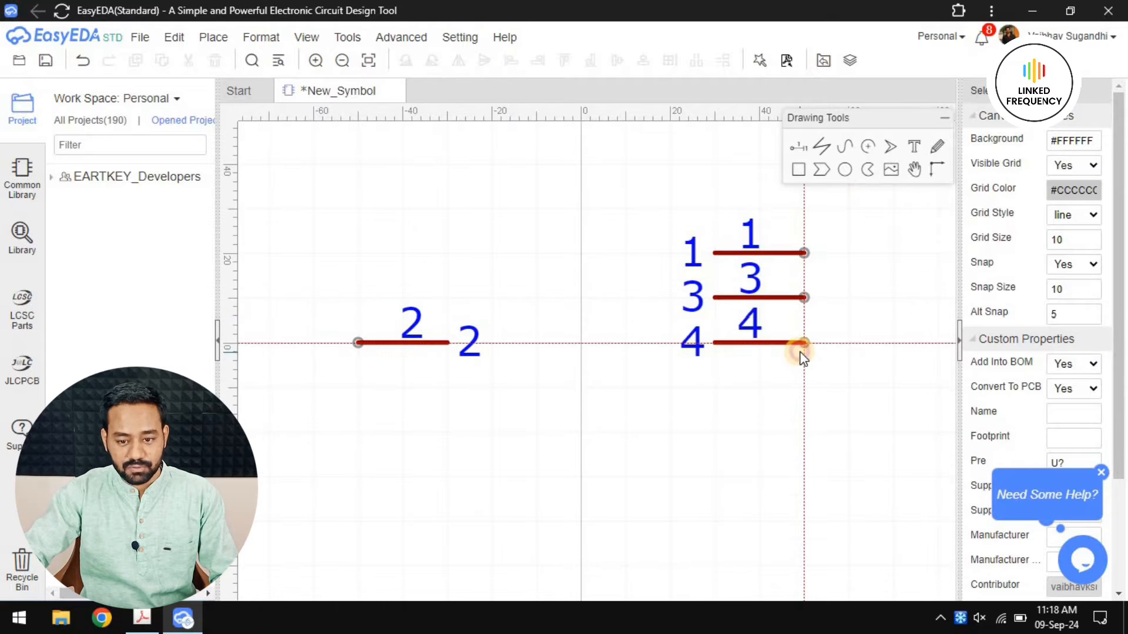
Move the three right-hand pins down 10 units together so pin 3 lines up with pin 2.
scroll(637, 435, down, 3)
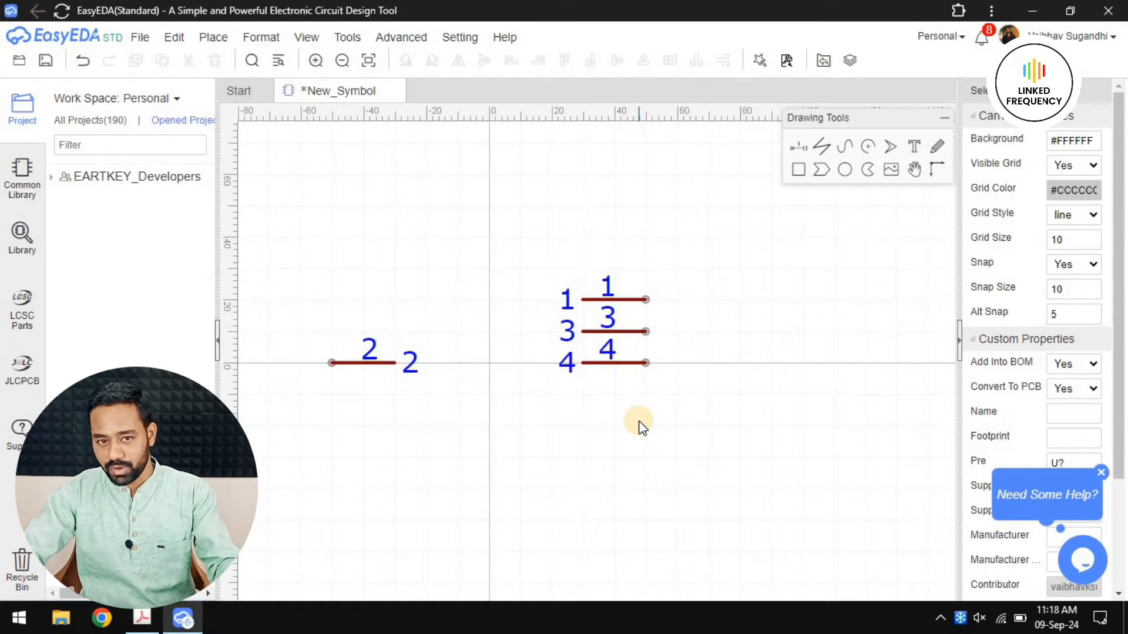
drag(541, 252, 704, 453)
drag(634, 362, 635, 395)
click(727, 386)
right_drag(744, 381, 811, 382)
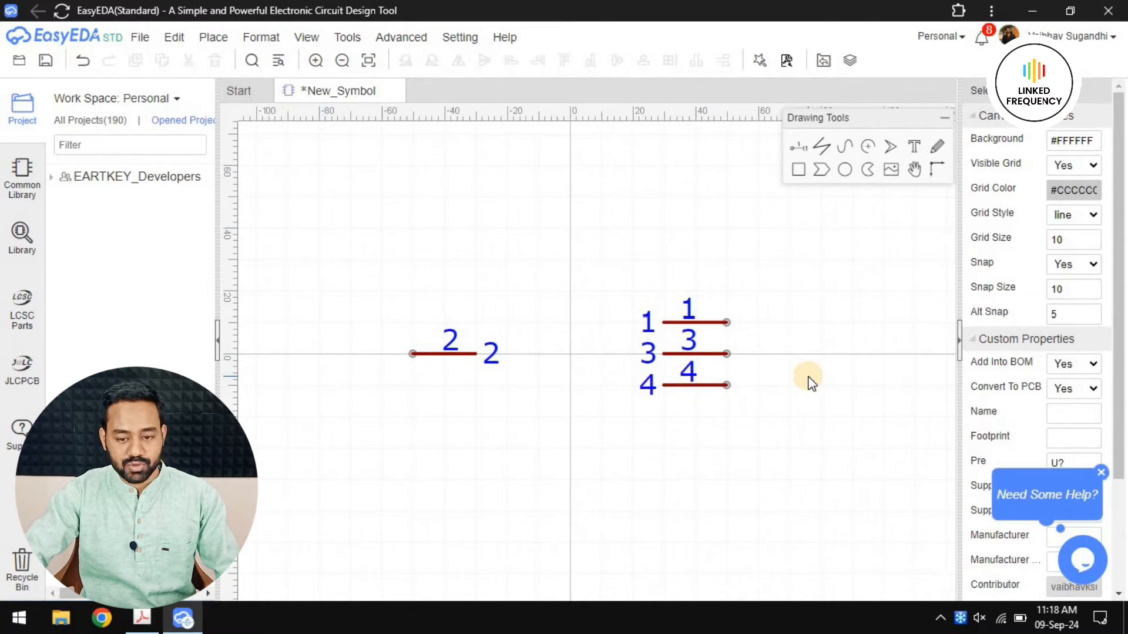
Start saving the symbol and set its title to RGB_LED_5mm.
key(ctrl+s)
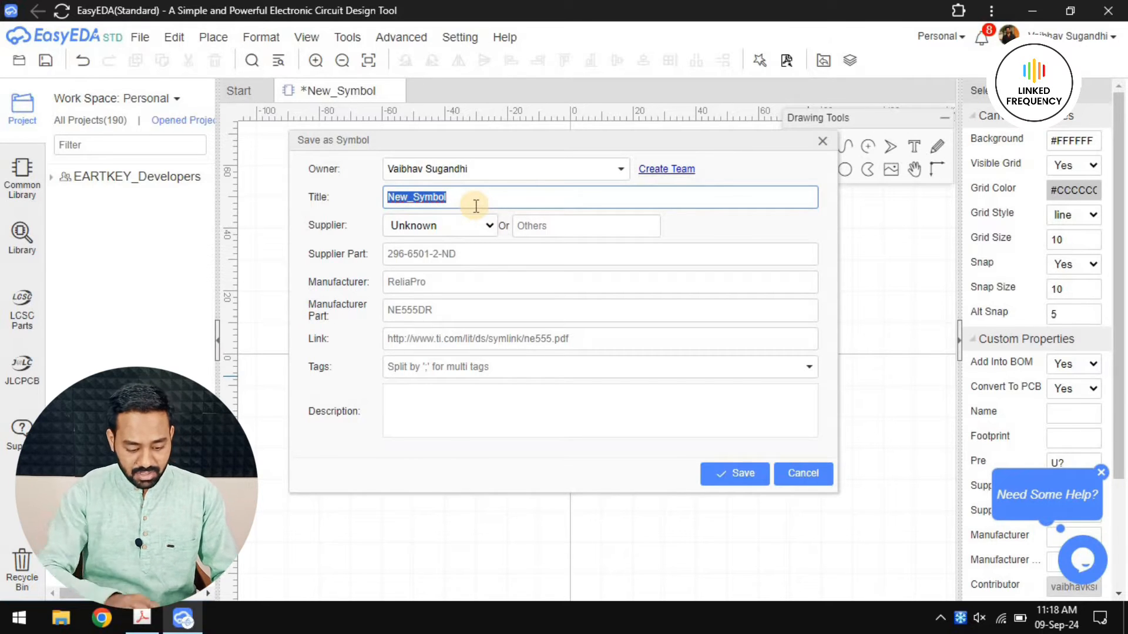
text(RGB_LED)
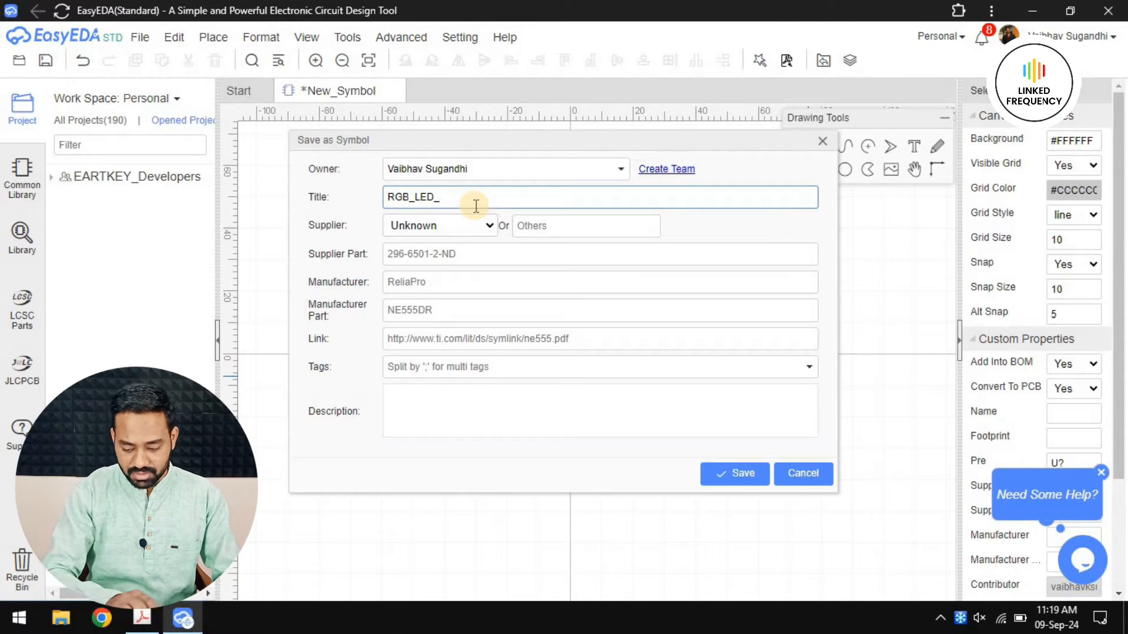
text(_5mm)
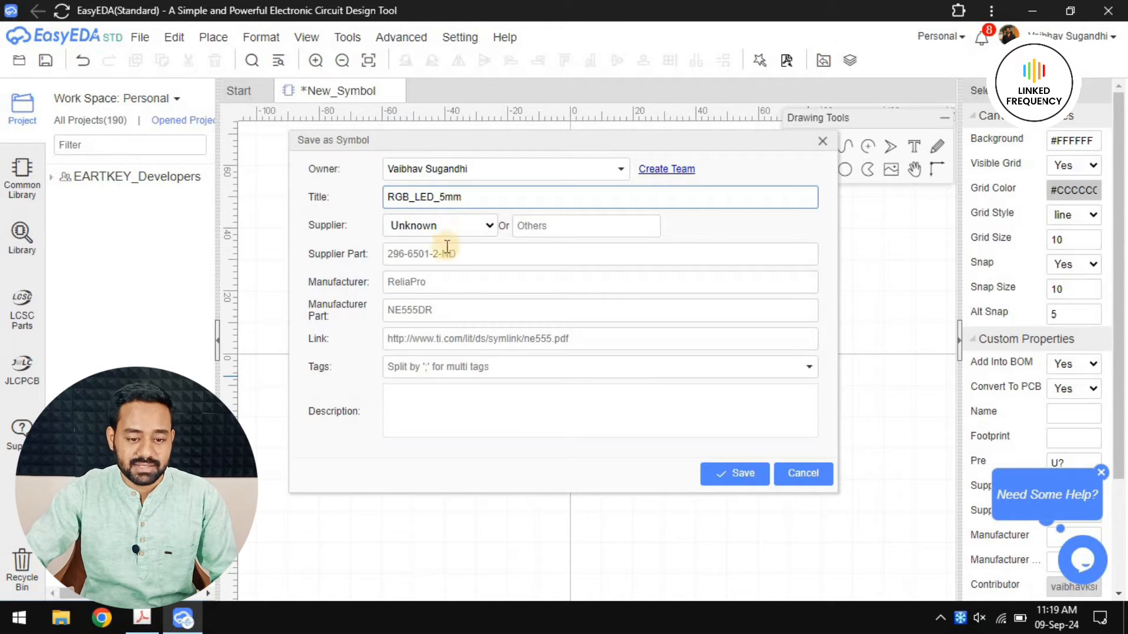
Look up the manufacturer in the RGB LED datasheet PDF and enter Multicomp Pro as the symbol's manufacturer.
click(426, 284)
key(alt+Tab)
scroll(558, 339, up, 15)
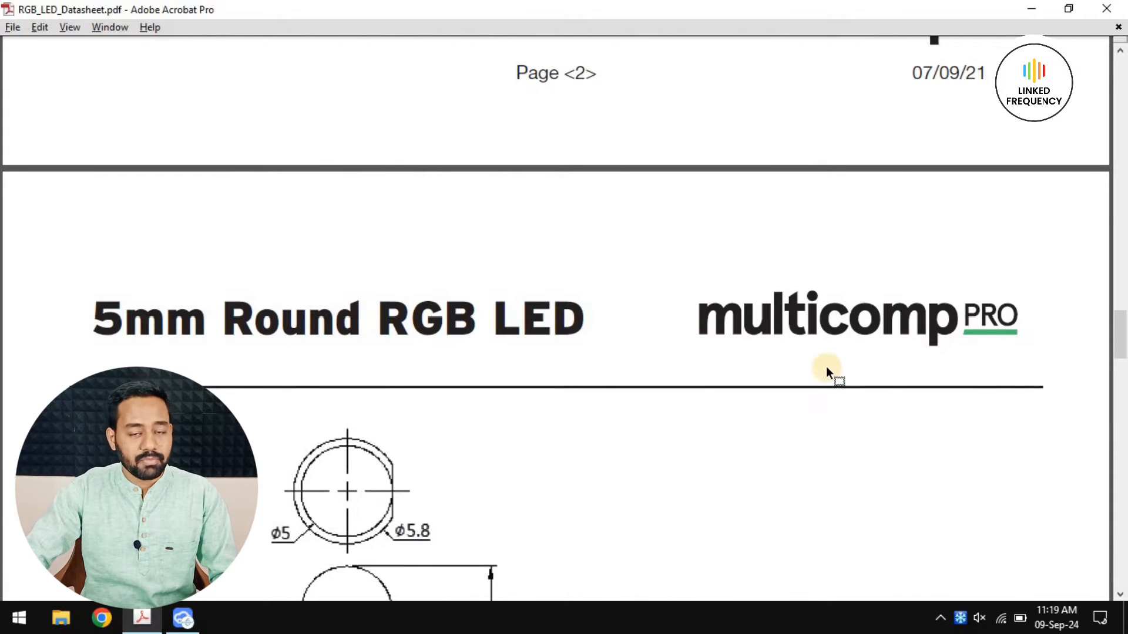
key(alt+Tab)
text(Multicomp)
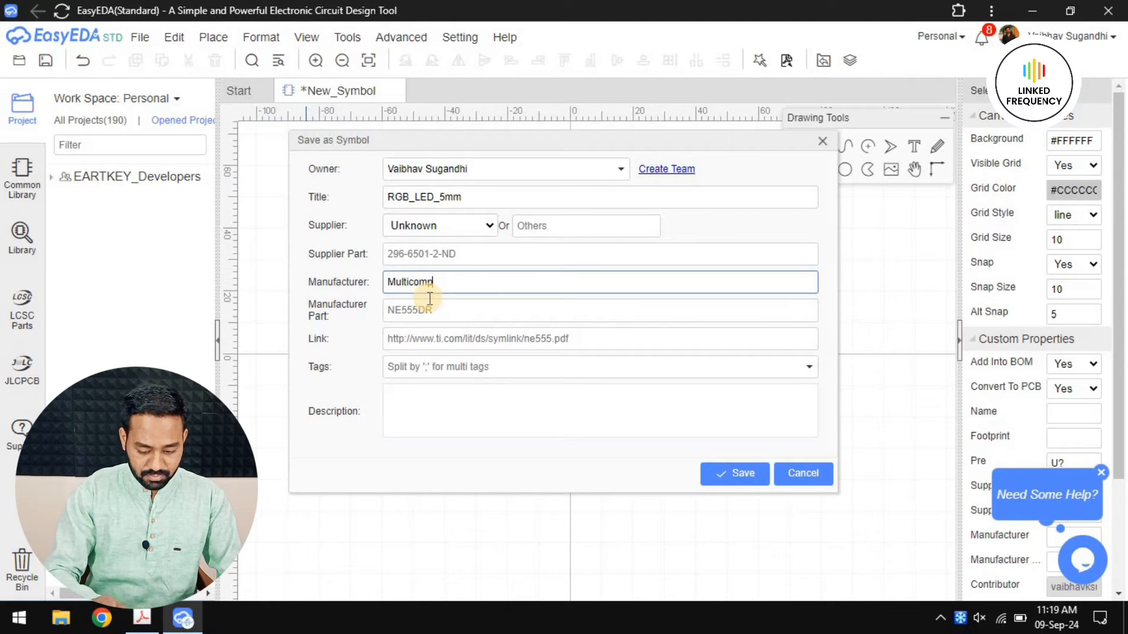
text( Pro)
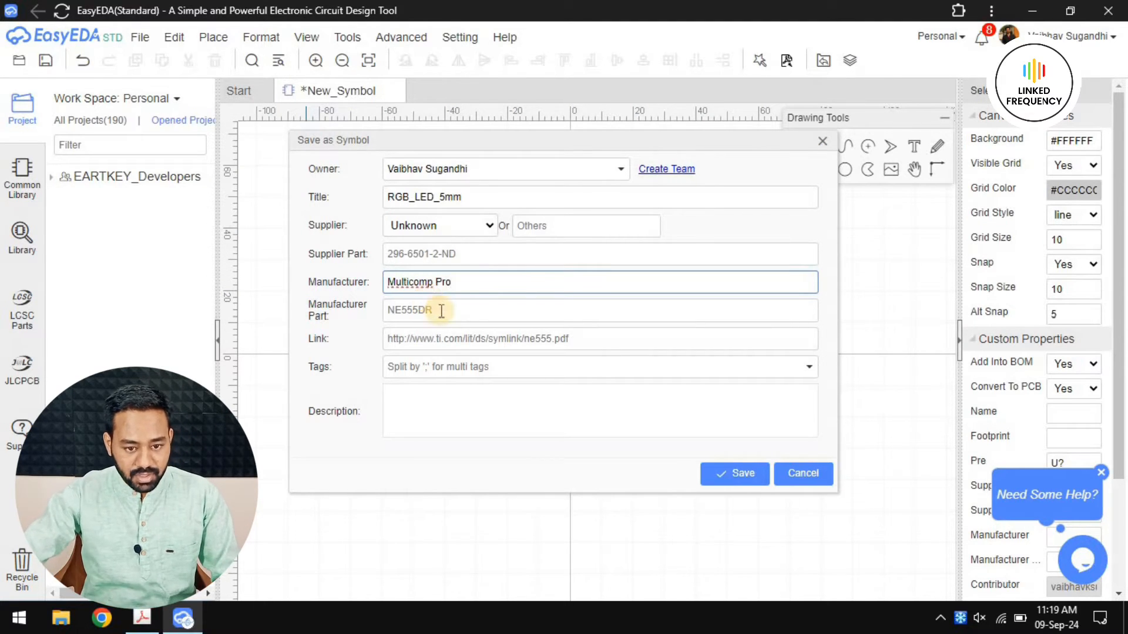
Copy part number MP008267 from the datasheet's Selection Guide into the symbol's manufacturer part field.
click(452, 306)
key(alt+Tab)
scroll(352, 294, up, 10)
scroll(364, 288, up, 15)
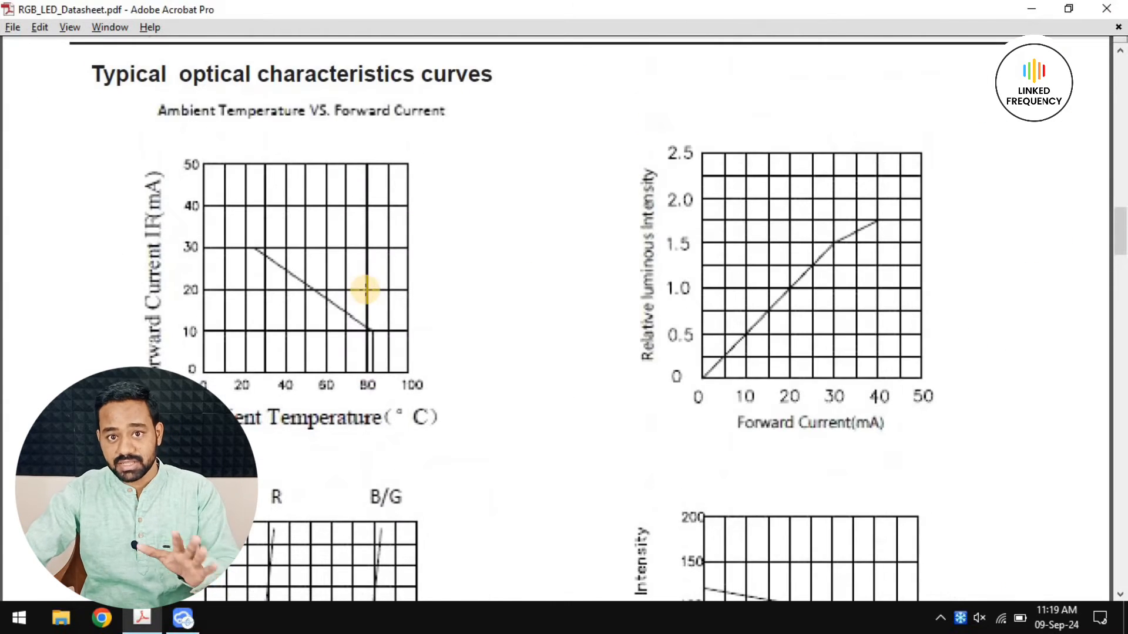
scroll(356, 300, up, 10)
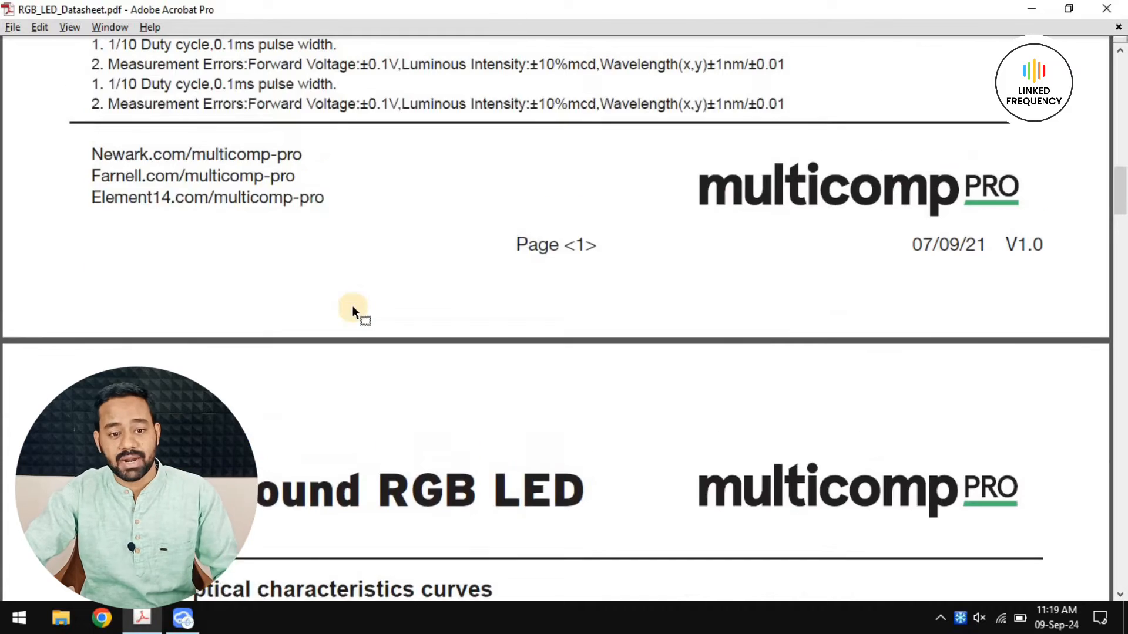
scroll(353, 307, up, 6)
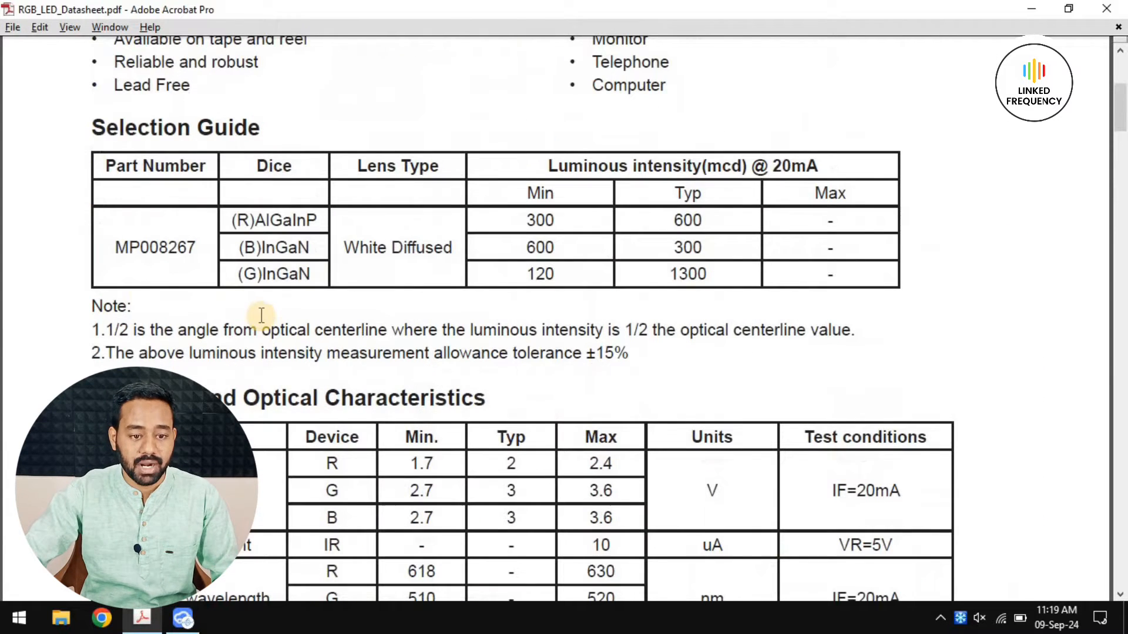
scroll(260, 317, up, 1)
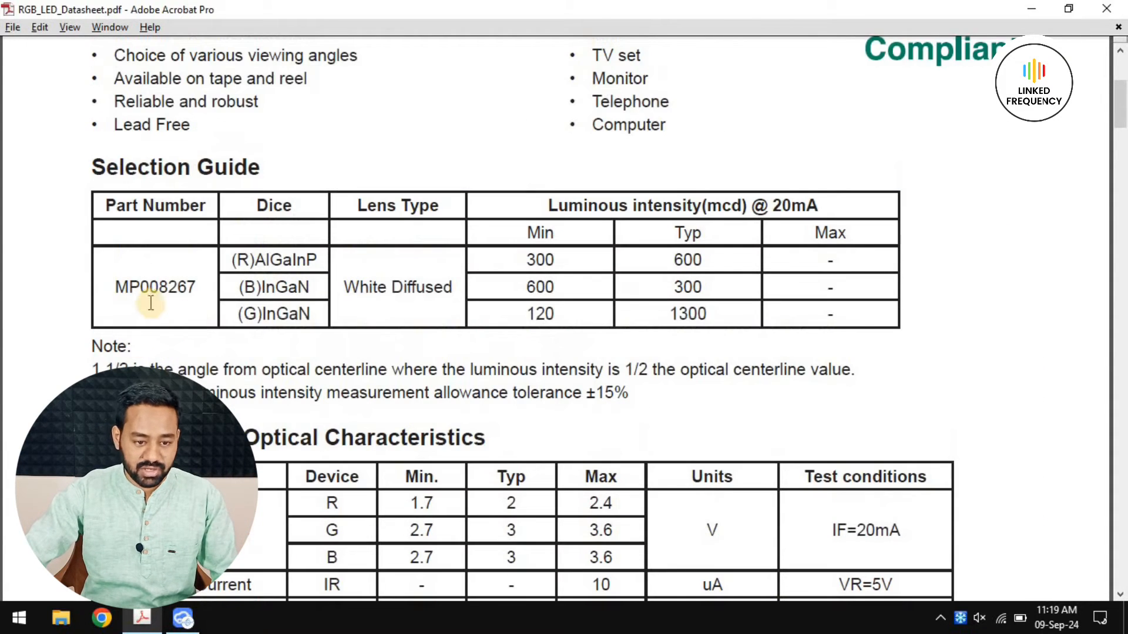
double_click(152, 287)
key(ctrl+c)
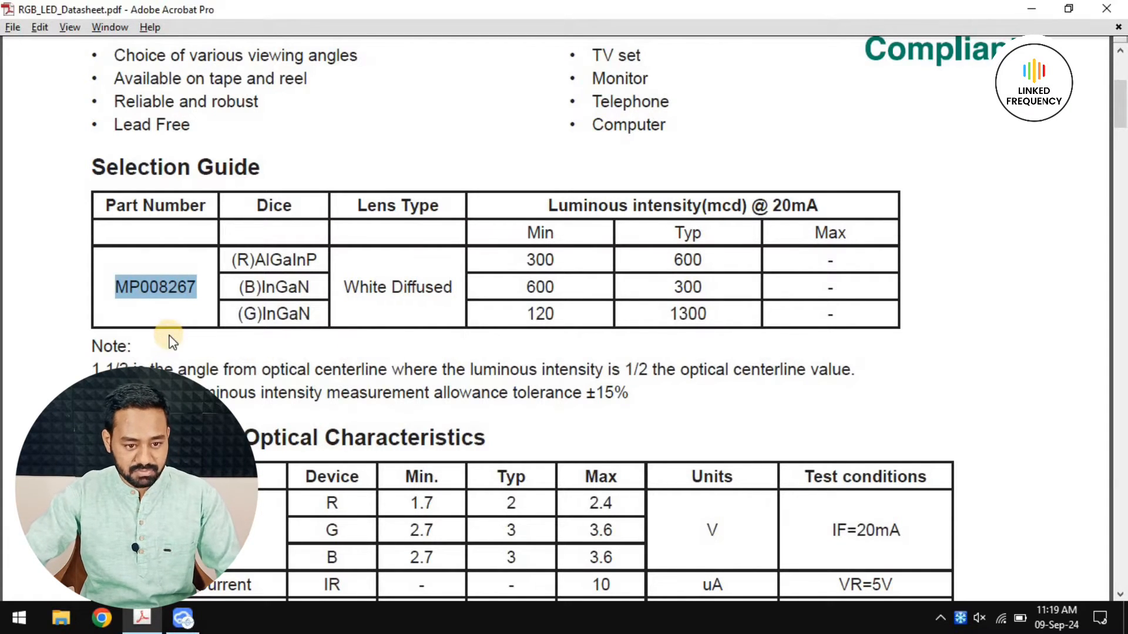
key(alt+Tab)
click(414, 311)
key(ctrl+v)
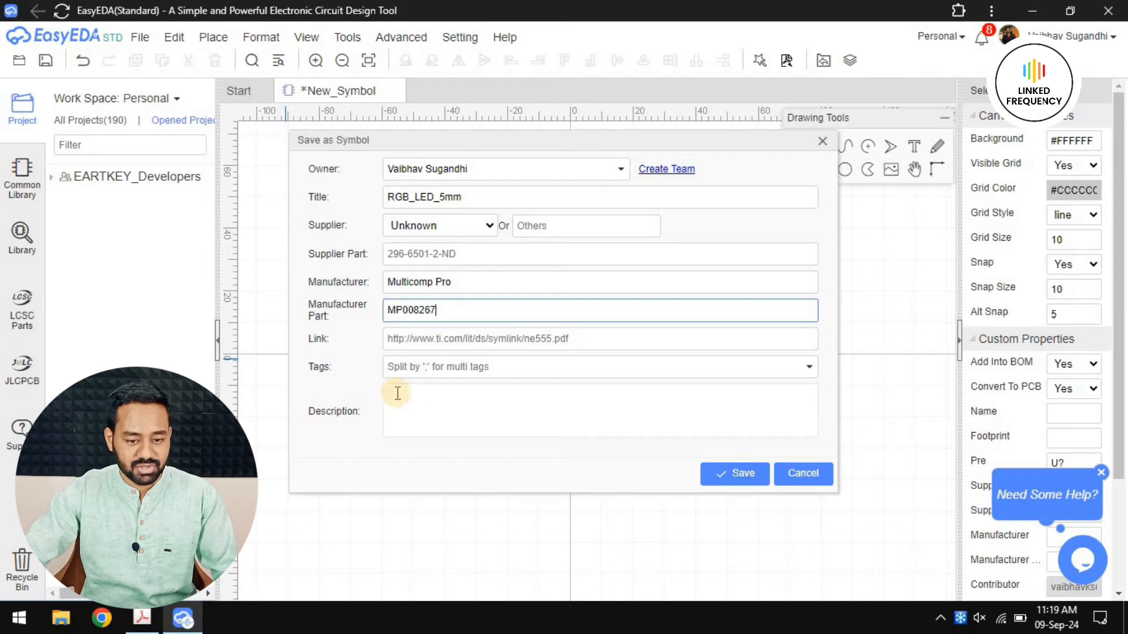
Tag the symbol as LED, using the matching suggested tag.
click(422, 367)
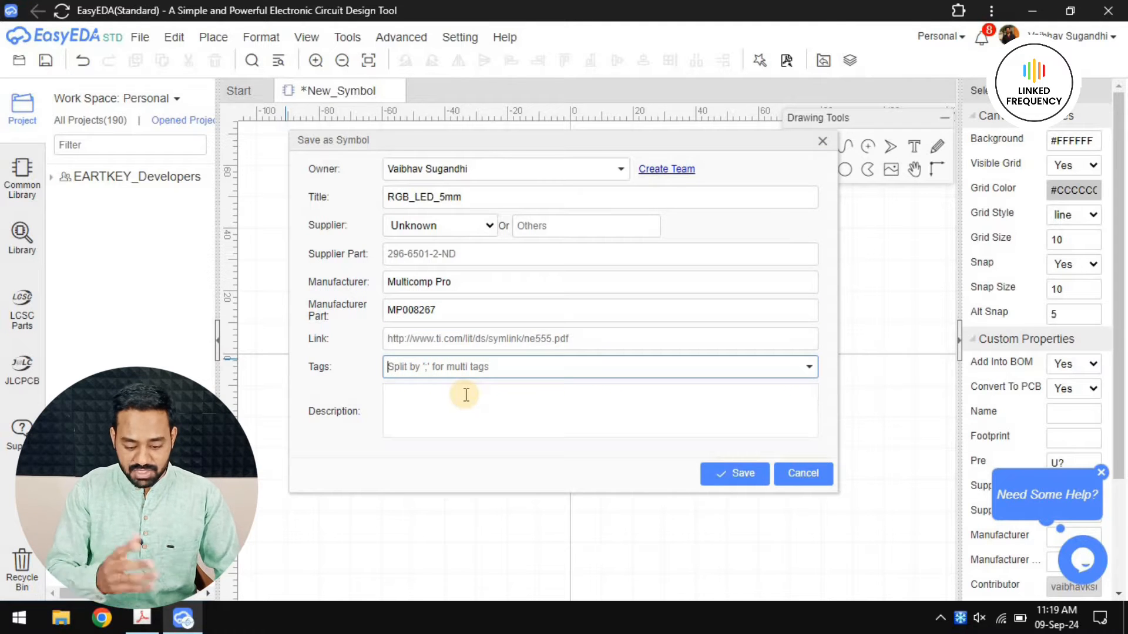
text(LED)
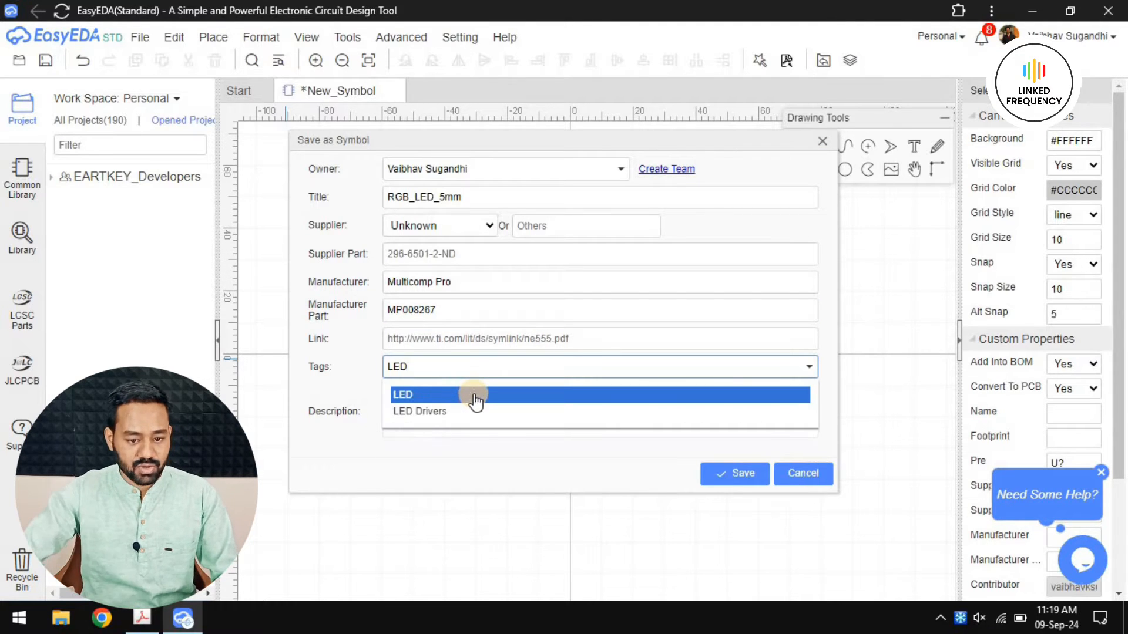
click(456, 395)
Copy the datasheet title into the symbol's description and insert THT so it reads "5mm Round THT RGB LED".
click(462, 410)
key(alt+Tab)
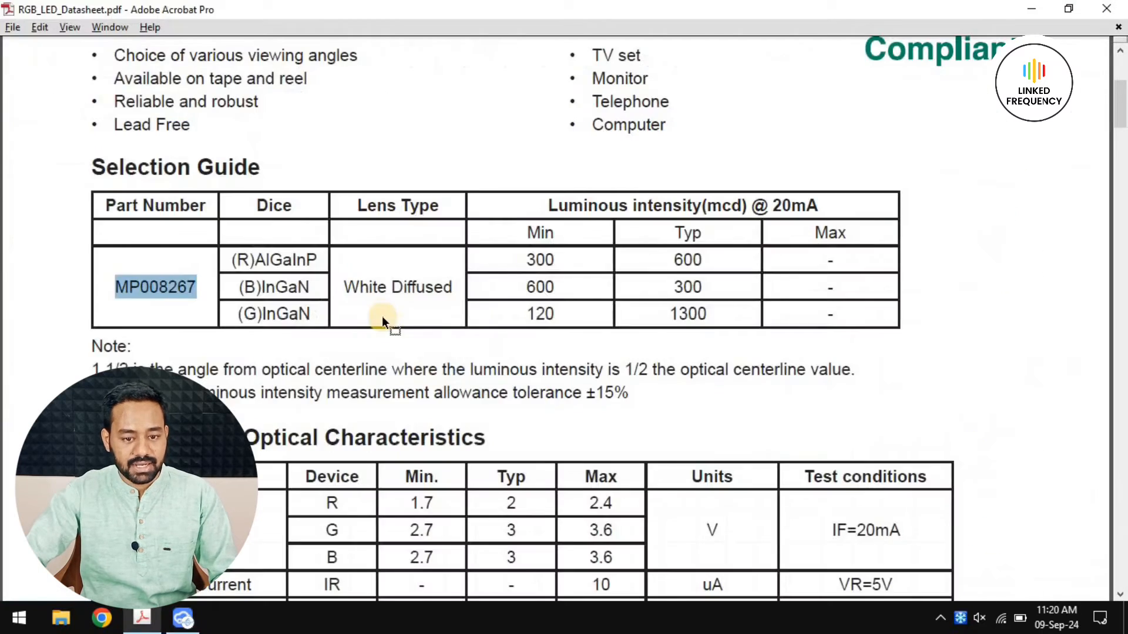
scroll(382, 316, up, 4)
drag(93, 187, 565, 209)
key(ctrl+c)
key(alt+Tab)
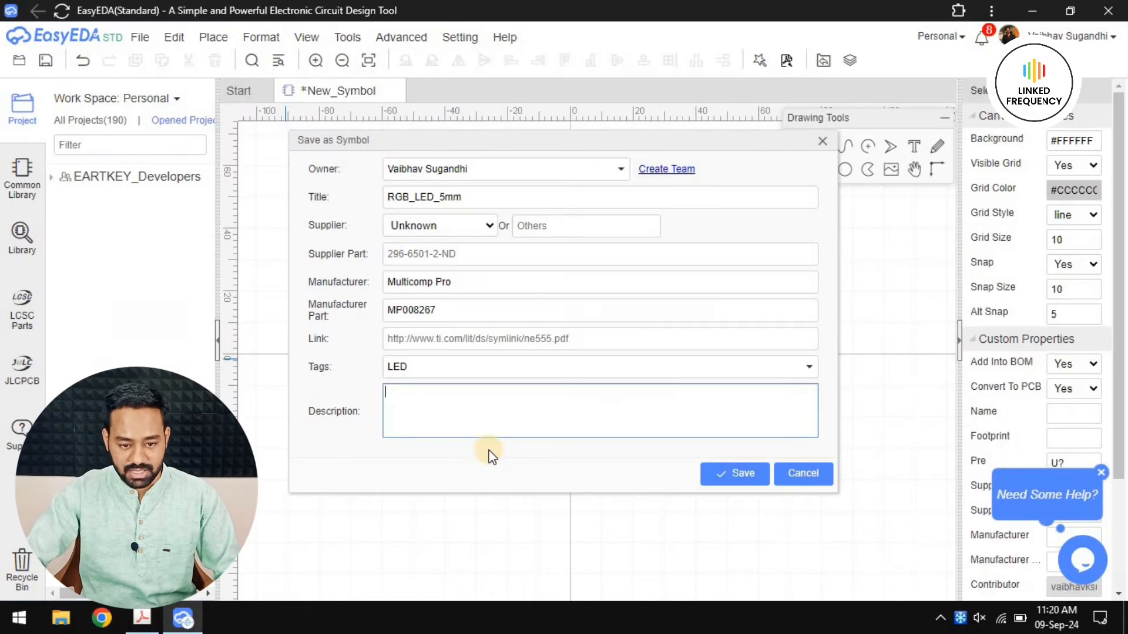
key(ctrl+v)
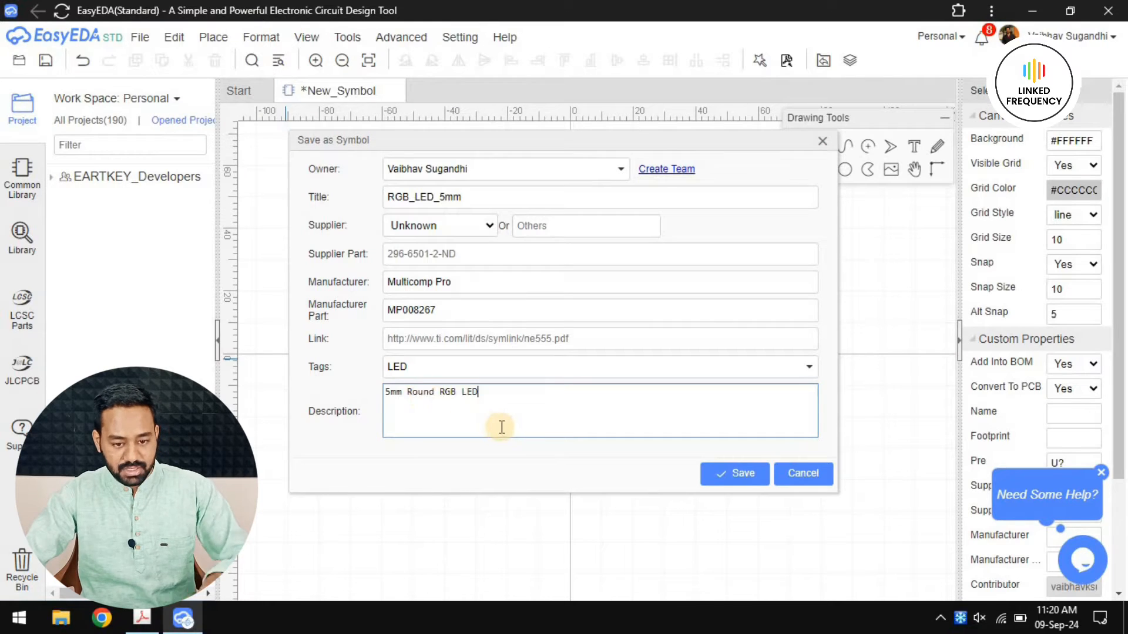
click(439, 392)
text(THT)
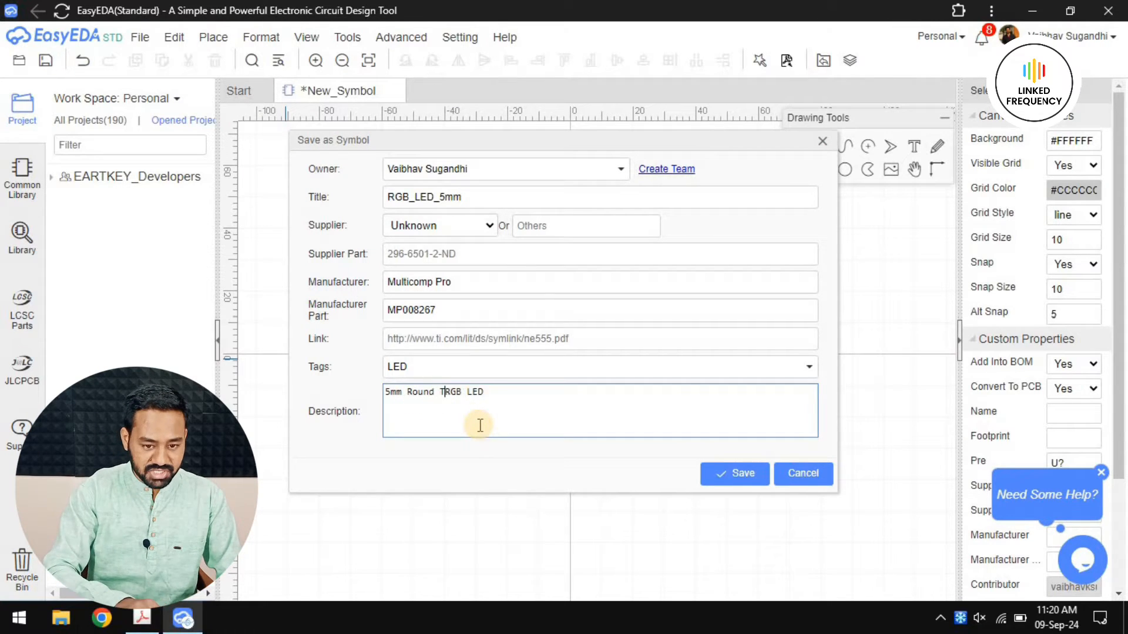
Append a colon and the author's full name to the description, and save the symbol.
click(532, 382)
click(528, 392)
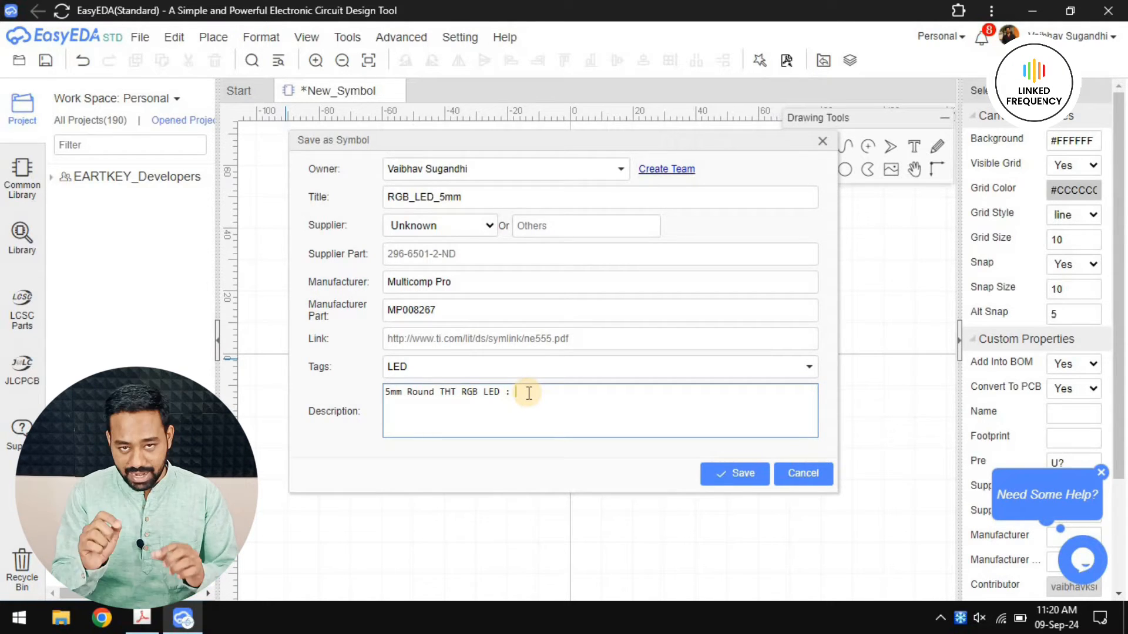
text(ibhavb)
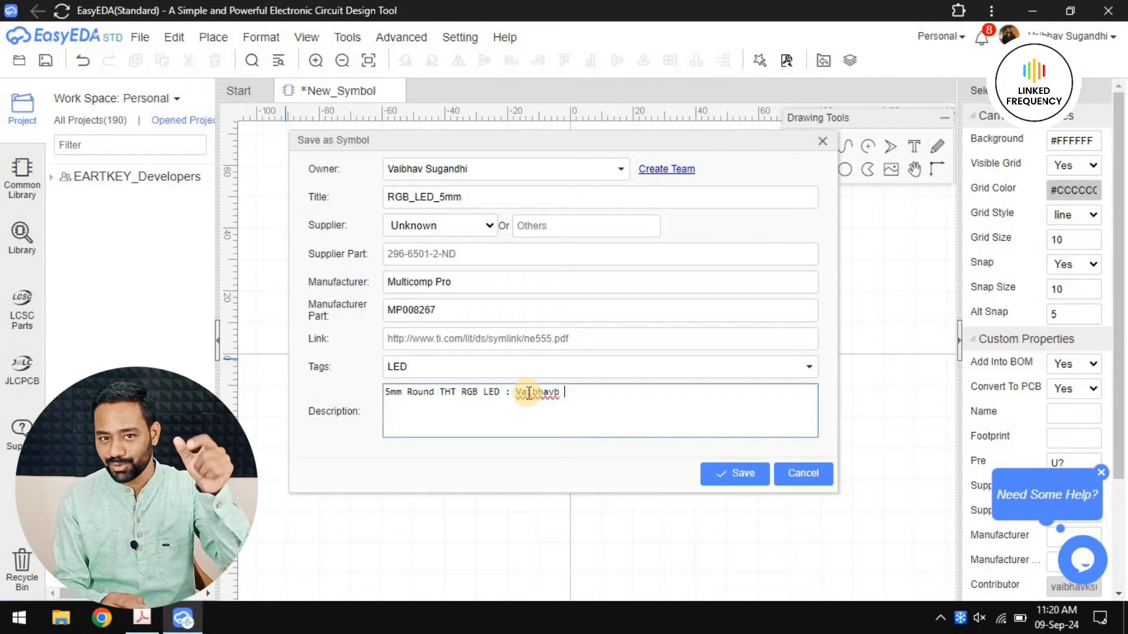
key(BackSpace)
key(BackSpace)
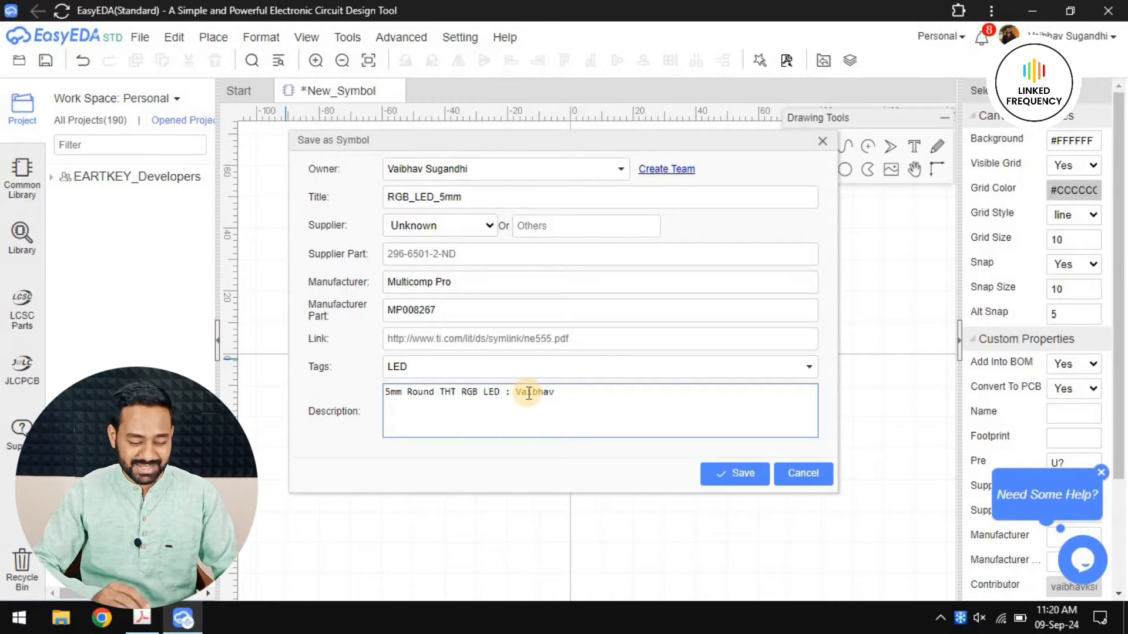
text(gandhi)
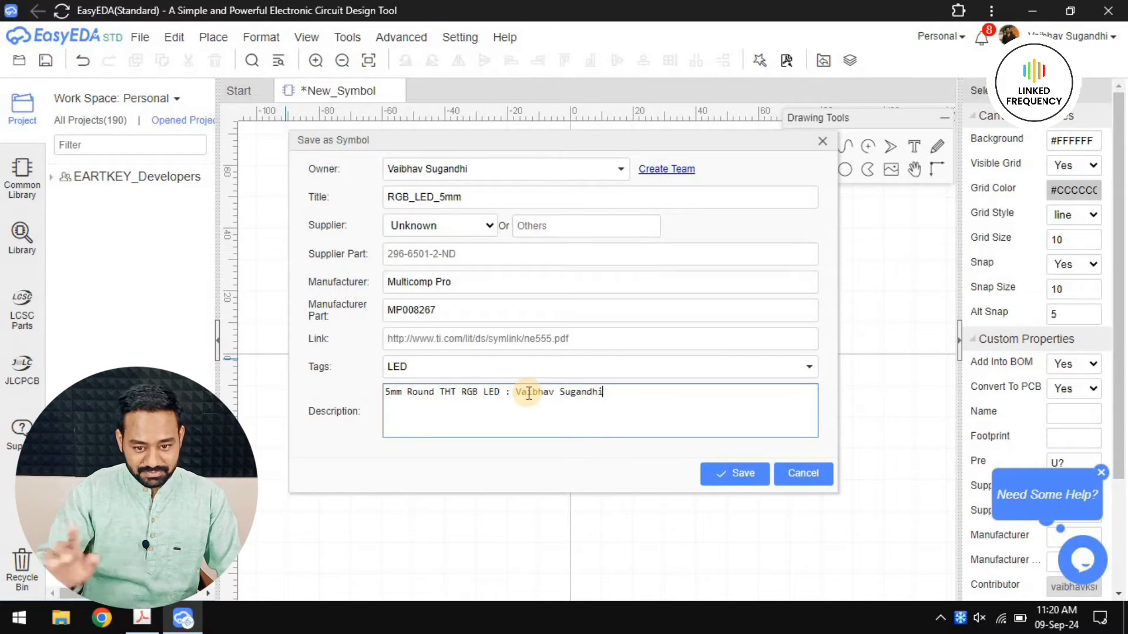
click(745, 472)
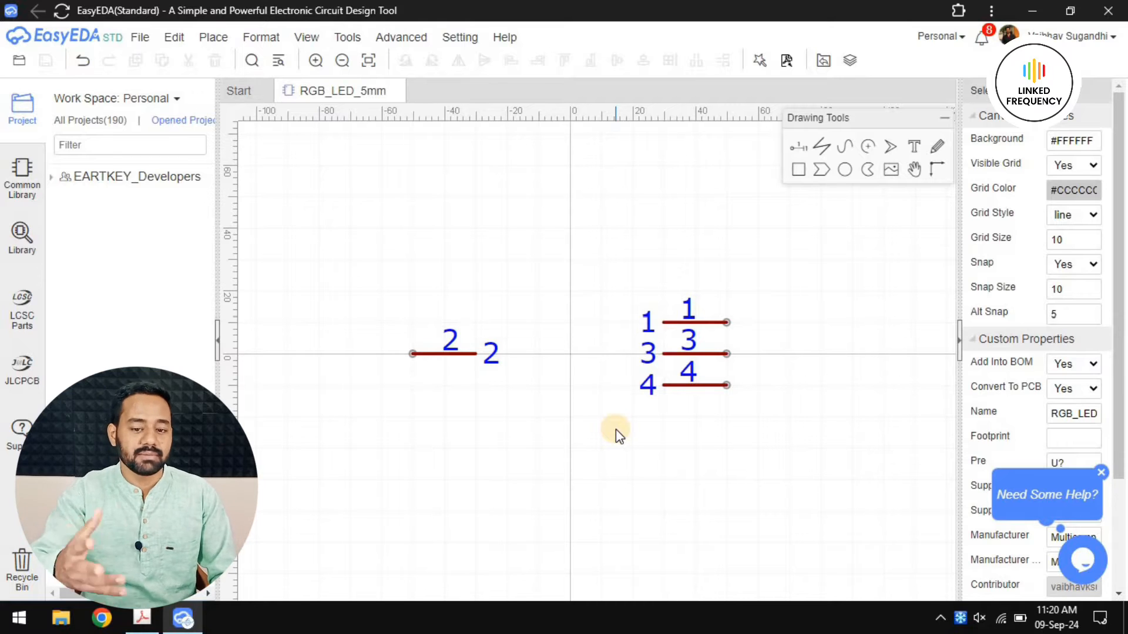
Draw a closed polyline triangle with corners at (10, 10), (10, -10) and (0, 0), pointing toward pin 2.
right_drag(636, 461, 598, 436)
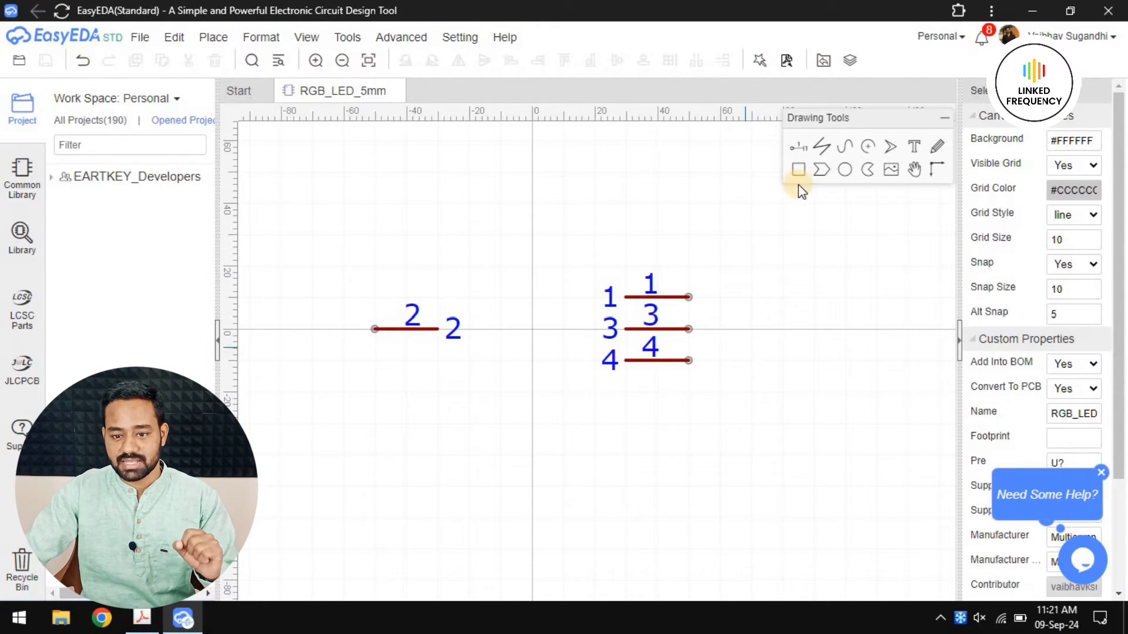
click(821, 146)
scroll(552, 298, up, 5)
click(552, 298)
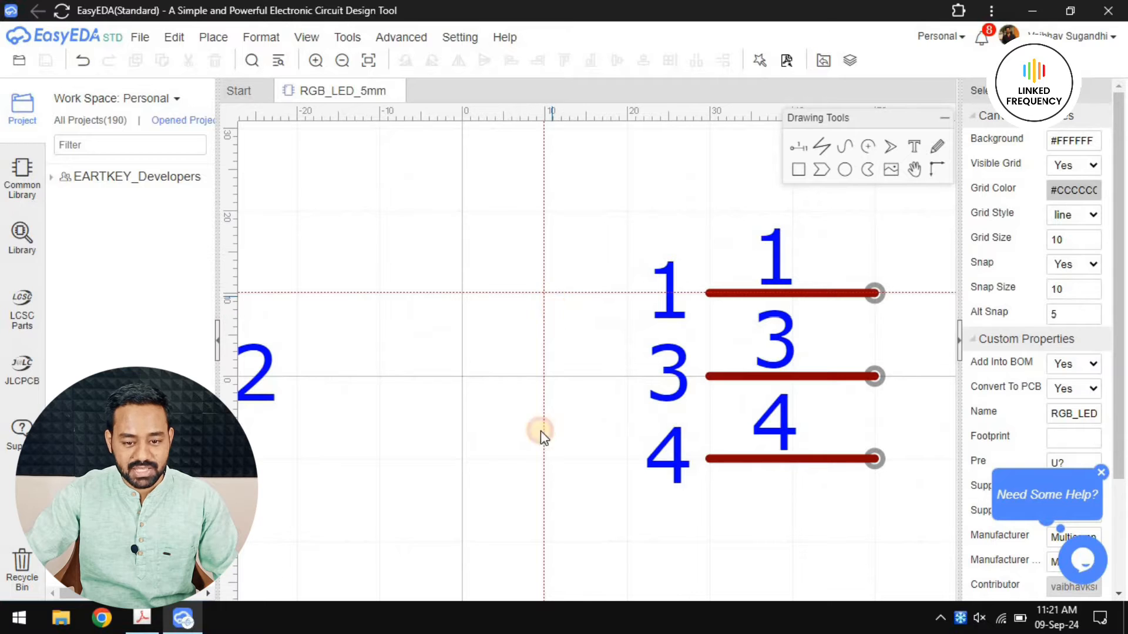
click(536, 465)
click(462, 375)
double_click(544, 292)
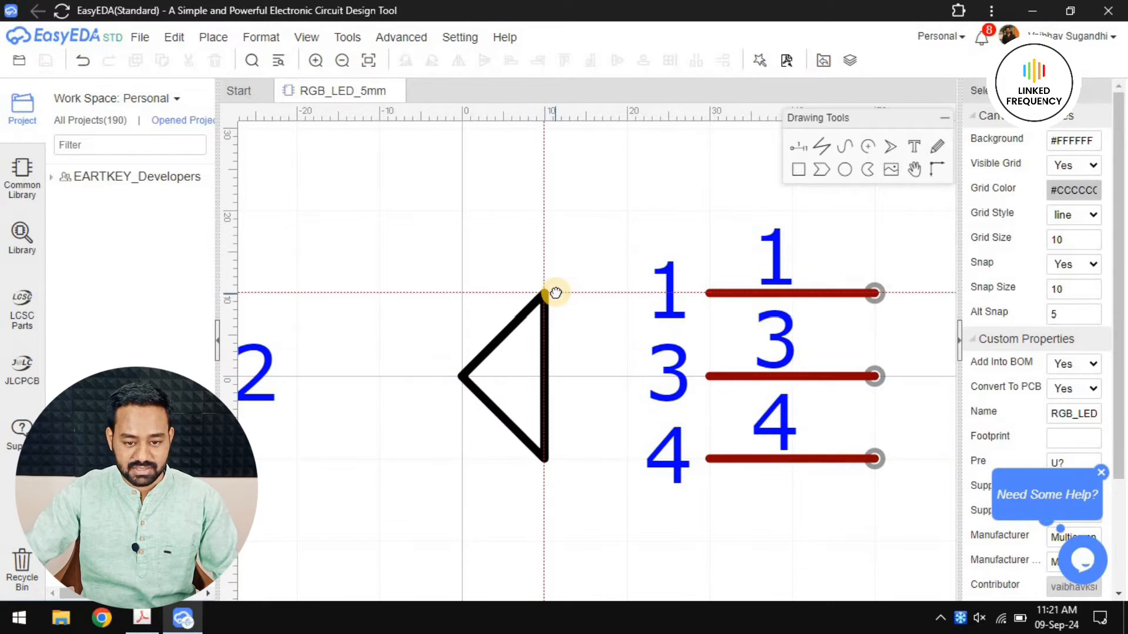
scroll(566, 390, down, 5)
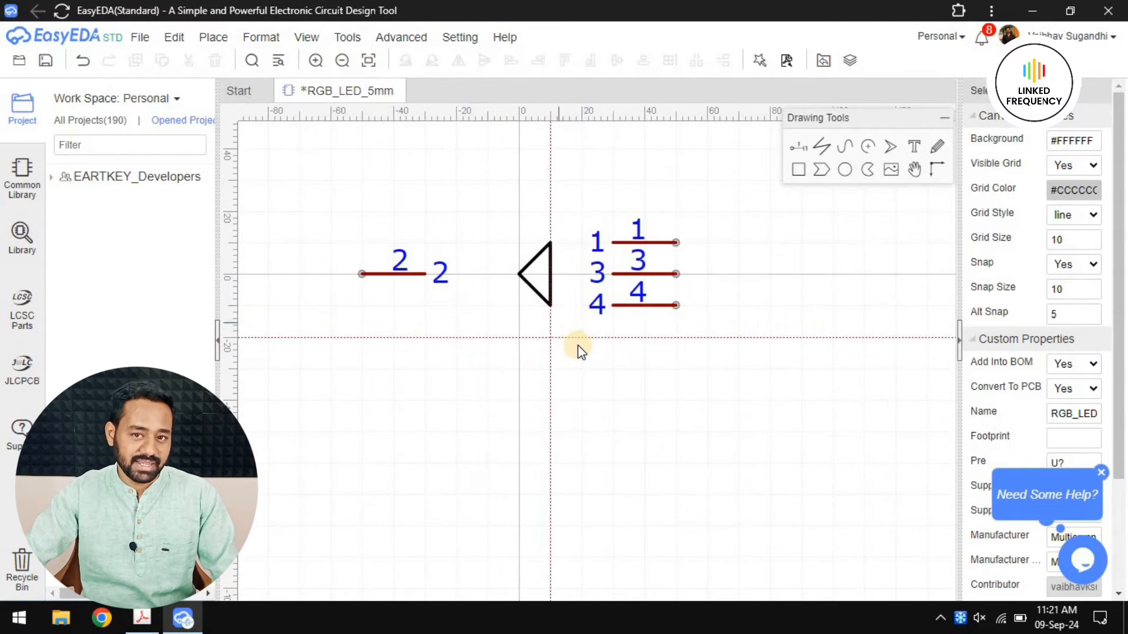
Undo the closed triangle drawn between pin 2 and the three opposite pins.
click(551, 303)
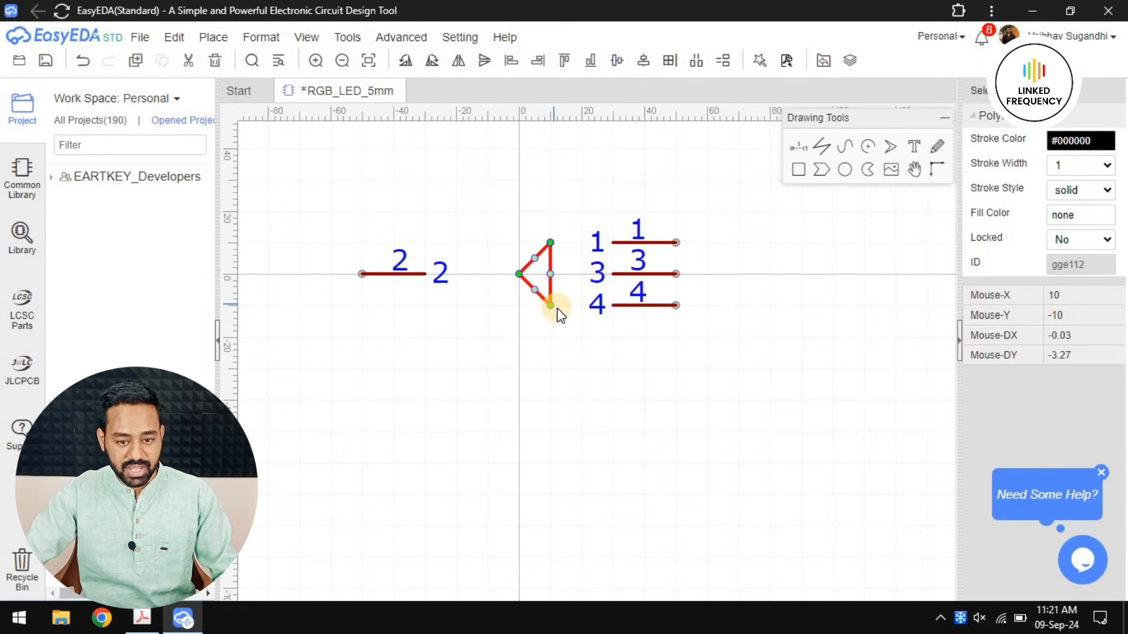
key(ctrl+z)
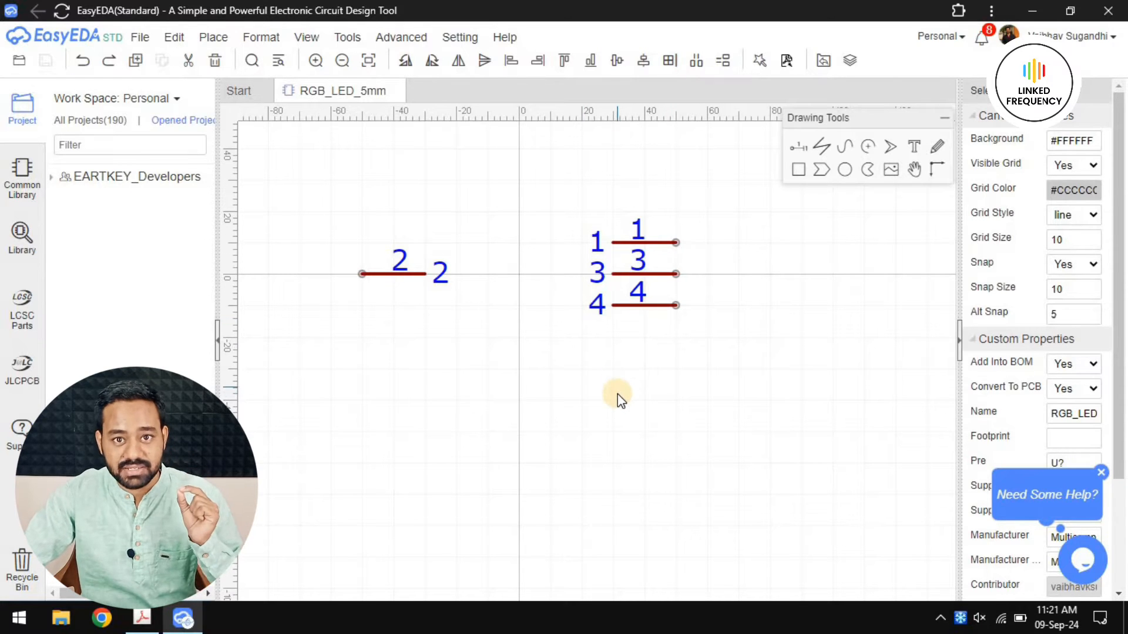
click(664, 250)
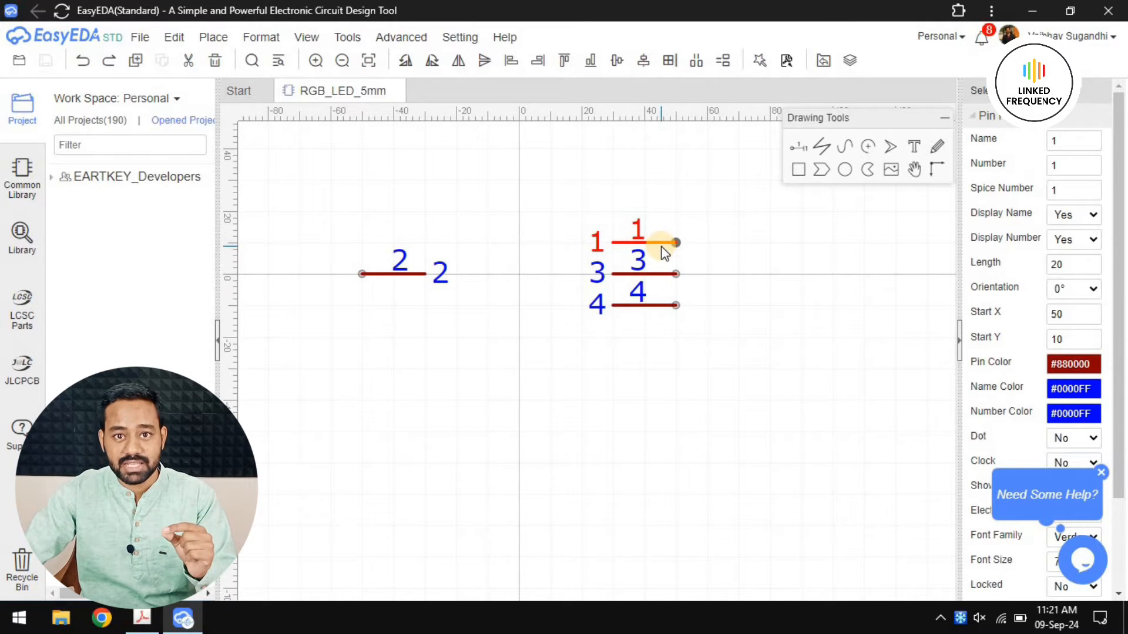
click(740, 266)
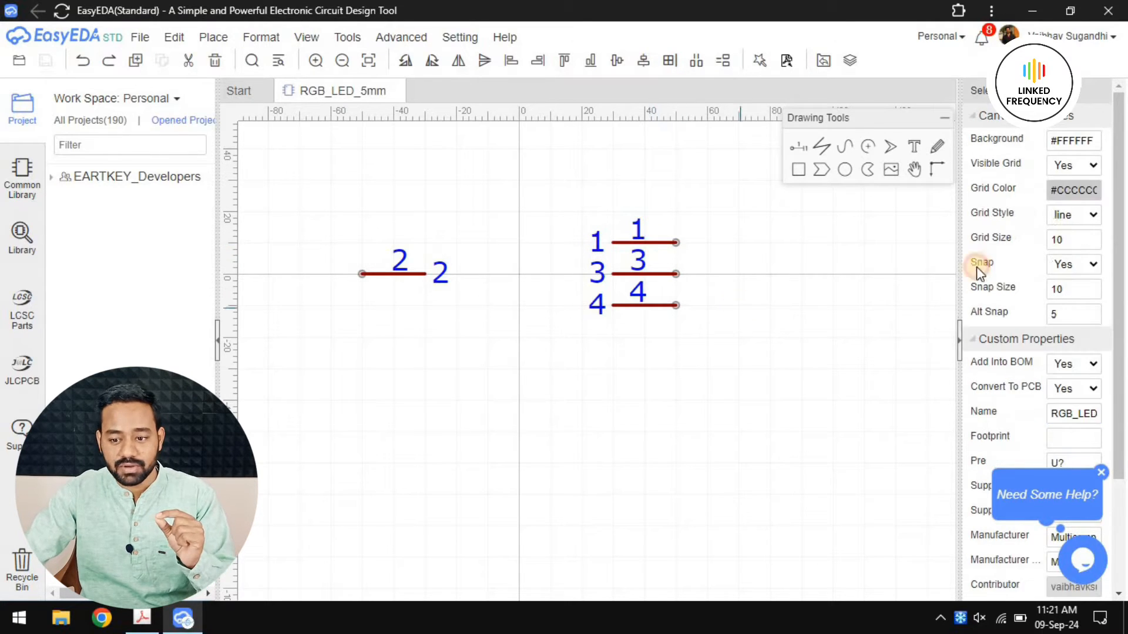
Set both the canvas grid size and the snap size to 5.
double_click(1066, 241)
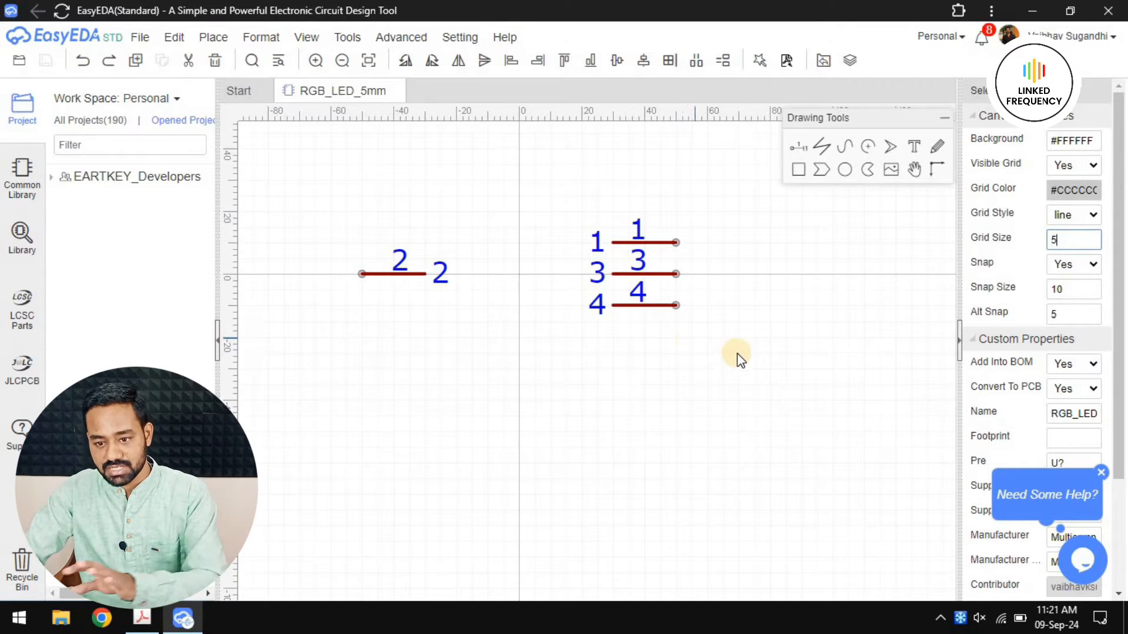
double_click(1079, 295)
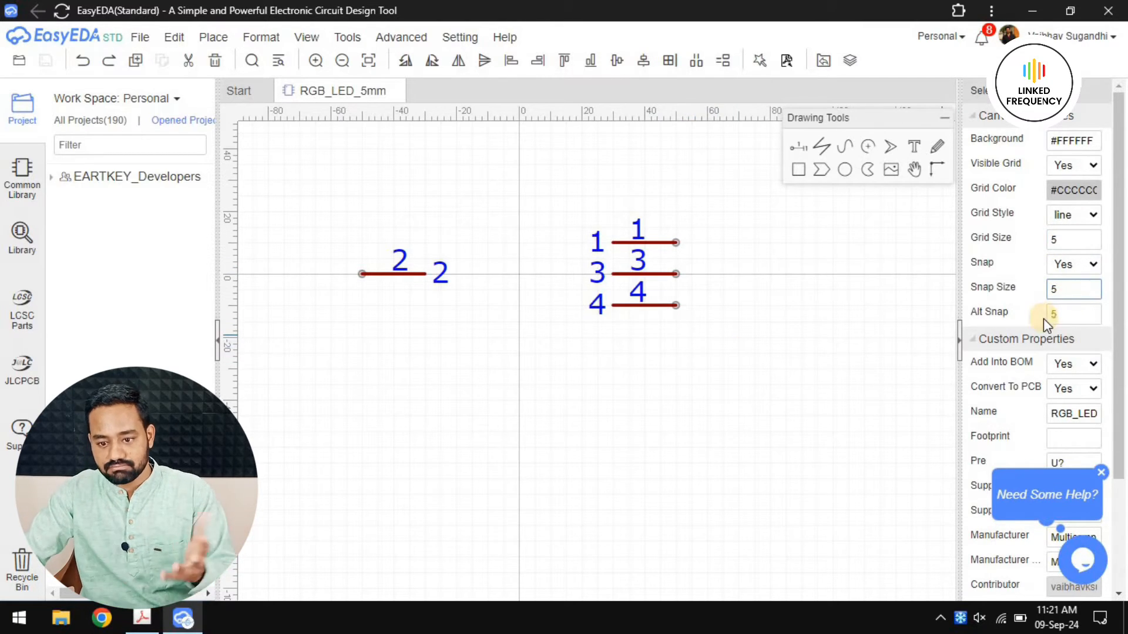
text(5)
Draw the first diode with polylines: a triangle through (15, 15), (15, 5) and (10, 10), plus a vertical bar along x = 10.
scroll(574, 241, up, 5)
click(805, 251)
click(611, 223)
click(618, 300)
click(576, 258)
double_click(618, 219)
click(578, 225)
double_click(575, 302)
Draw a second diode below the first: a triangle through (15, 0), (15, -10) and (10, -5), with a vertical bar at x = 10.
right_drag(611, 388, 605, 256)
click(606, 239)
click(606, 320)
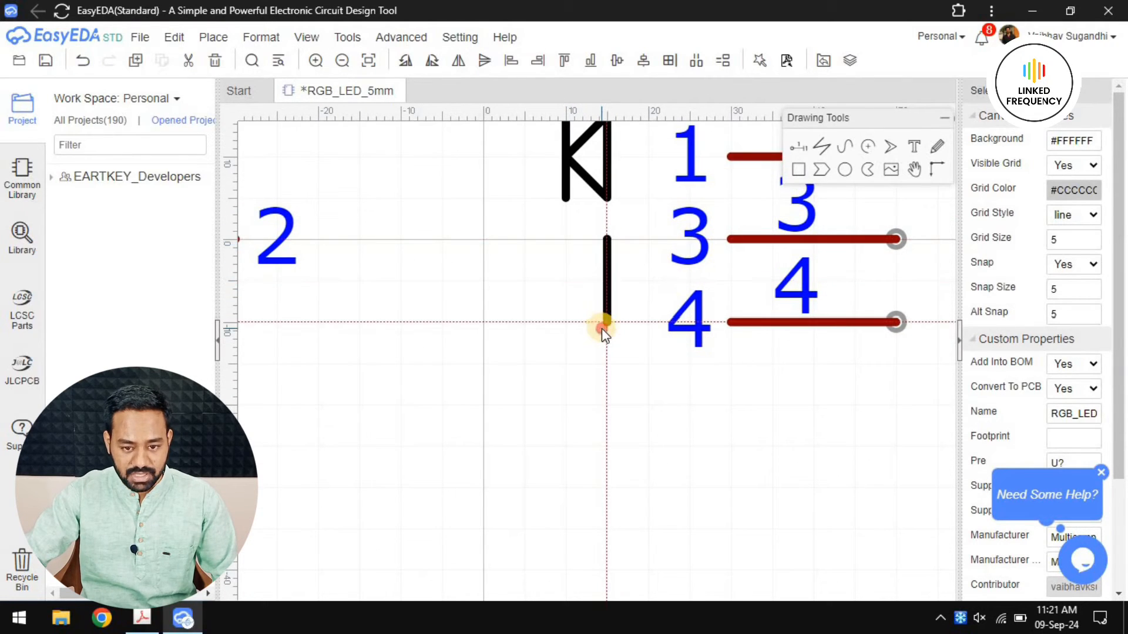
click(563, 281)
double_click(600, 241)
click(570, 241)
double_click(566, 320)
Draw a third diode below the second: a triangle through (15, -15), (15, -25) and (10, -20), with a vertical bar at x = 10.
click(607, 364)
click(607, 446)
click(565, 404)
double_click(610, 361)
click(566, 364)
double_click(567, 447)
Move all three diodes together so their bars lie on x = 0 and the middle diode is centred on the origin's horizontal axis.
scroll(552, 422, down, 1)
scroll(428, 239, down, 2)
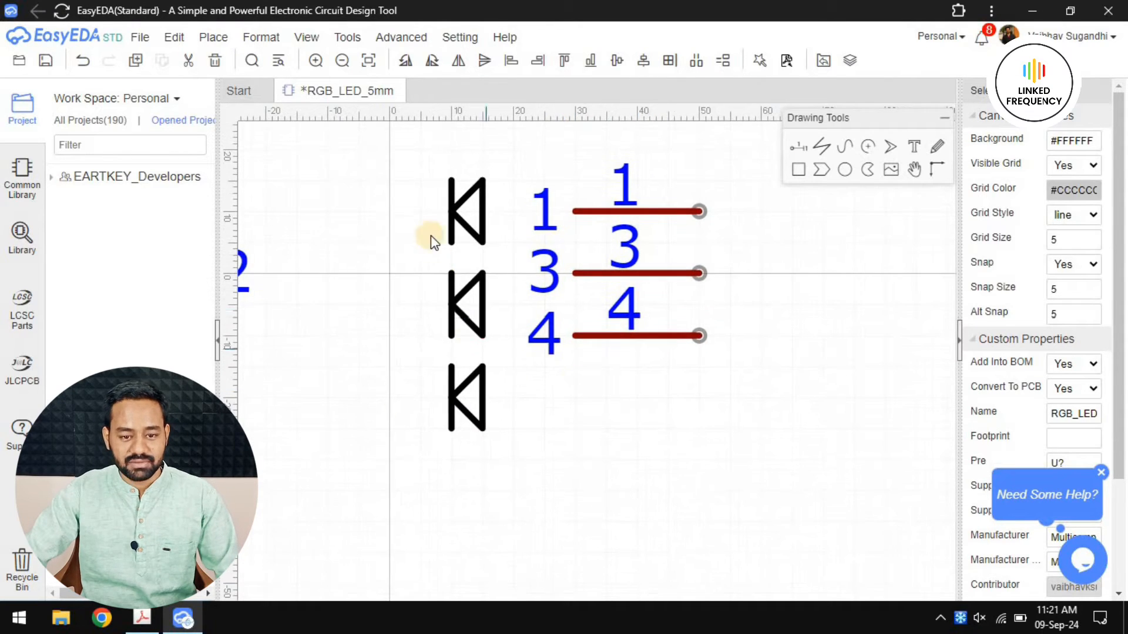
drag(403, 188, 491, 405)
scroll(491, 406, up, 2)
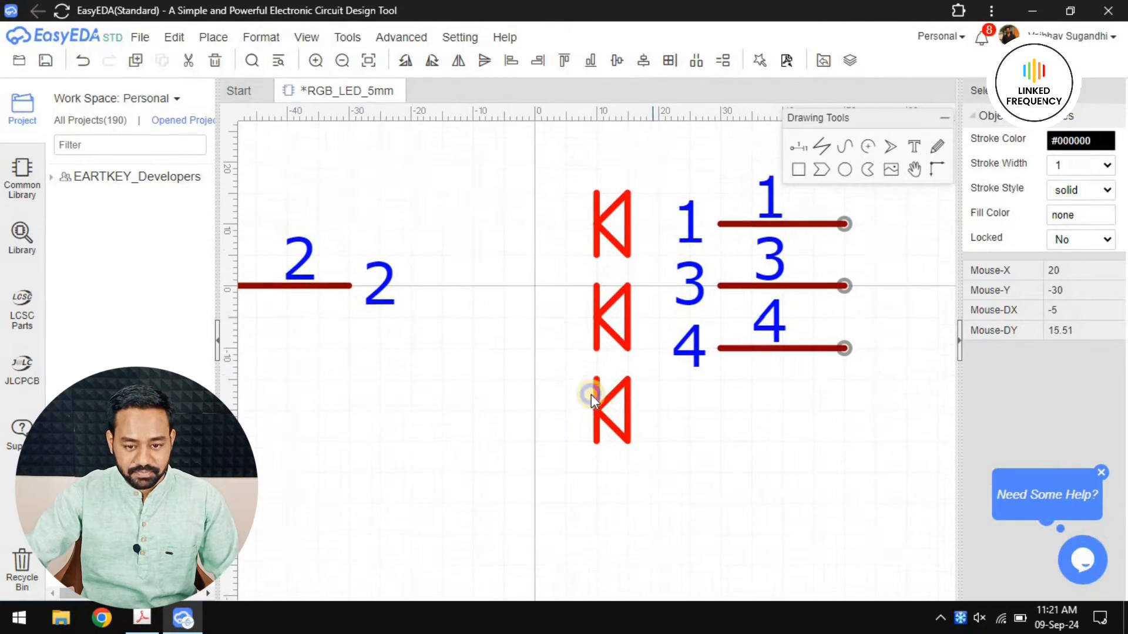
drag(605, 396, 543, 384)
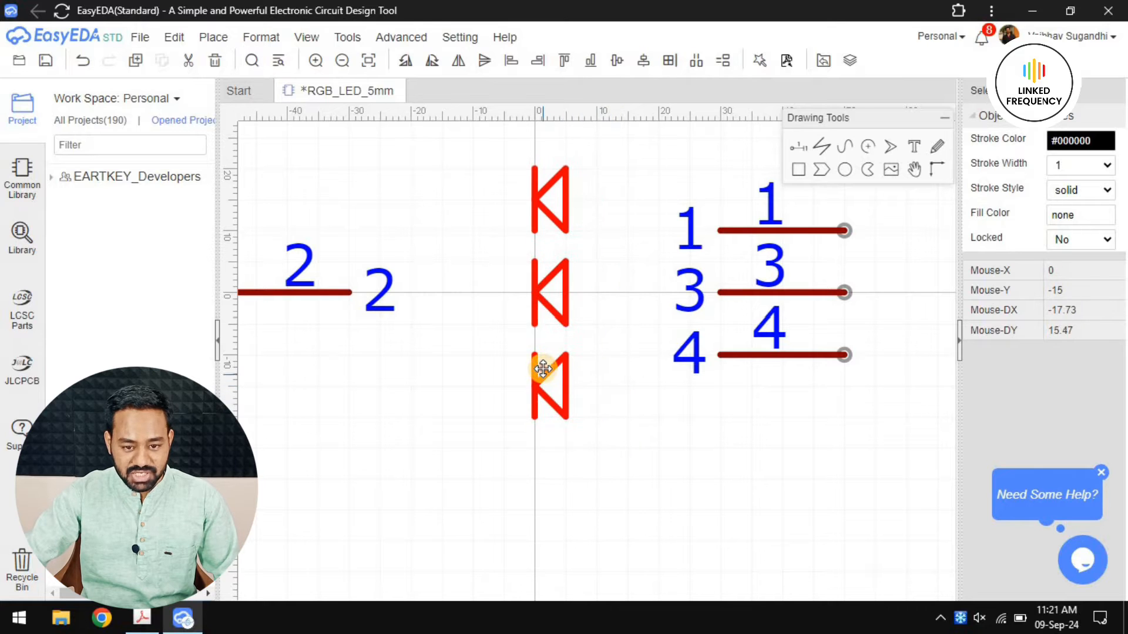
click(604, 315)
Set the snap size and the grid size to 10.
scroll(465, 312, down, 2)
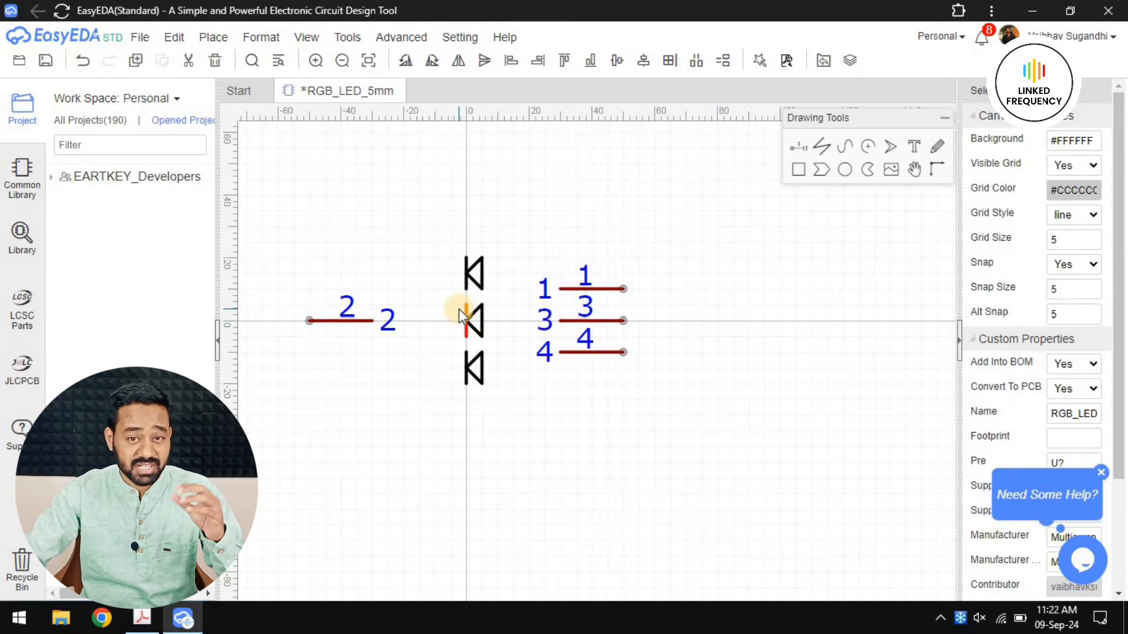
right_drag(461, 303, 527, 285)
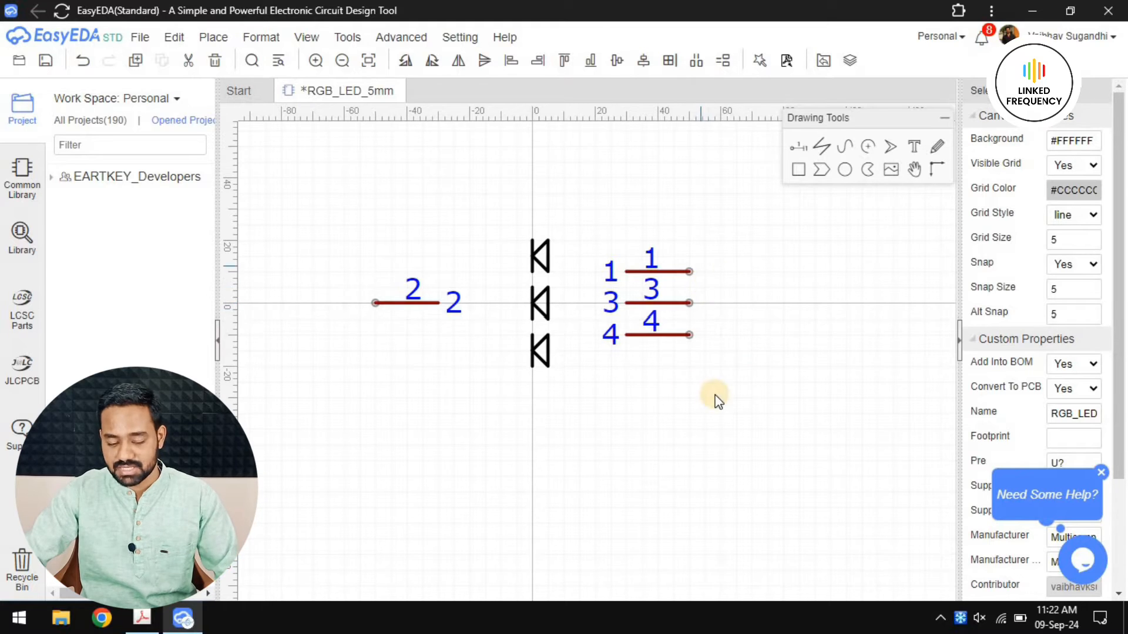
scroll(660, 362, up, 3)
right_drag(664, 362, 752, 483)
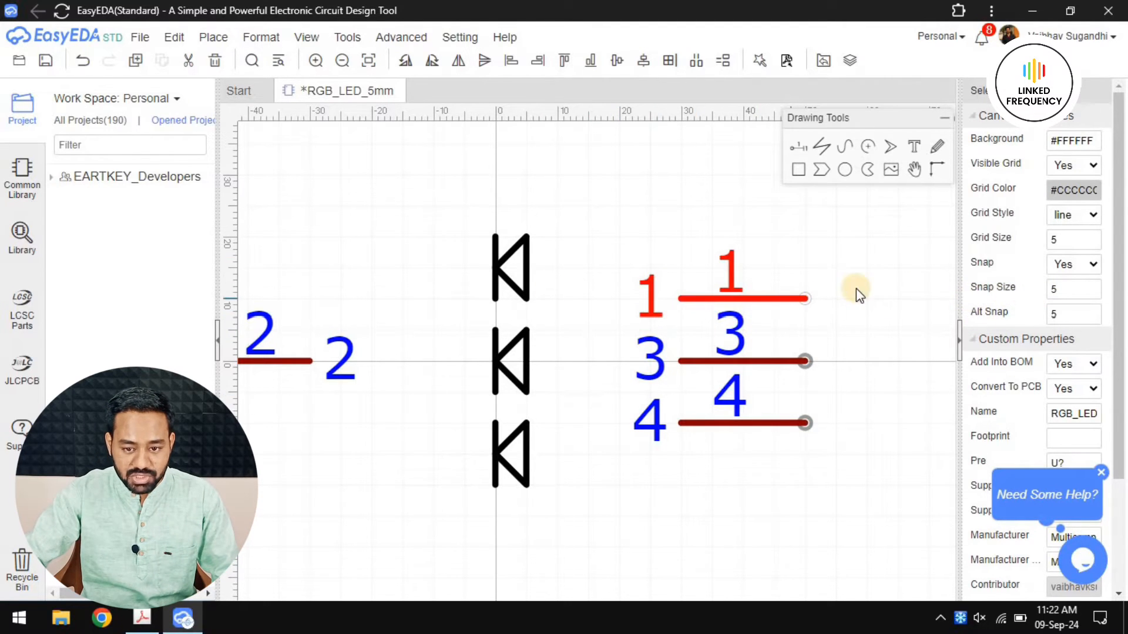
double_click(1059, 287)
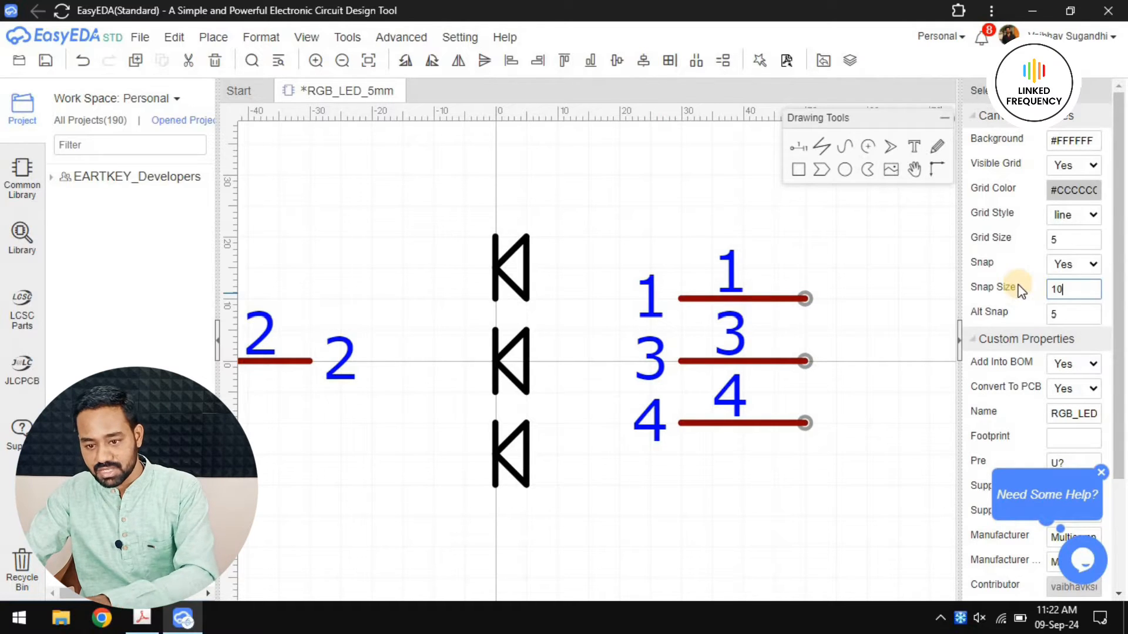
double_click(1077, 240)
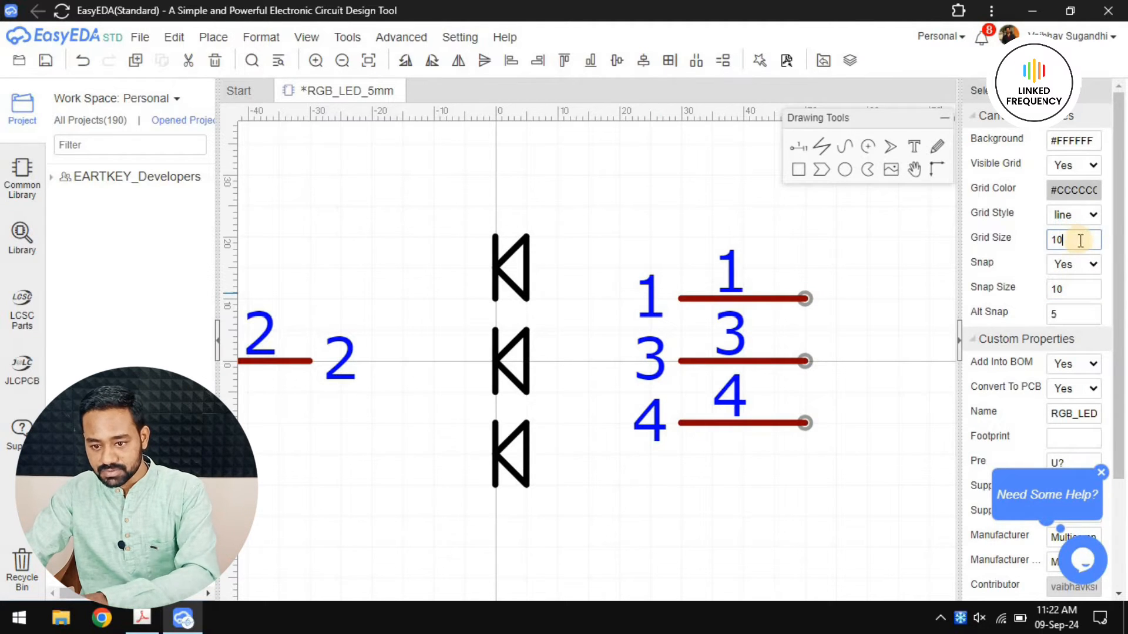
Move pin 2 toward the diodes so that it starts at (-40, 0).
mouse_move(754, 299)
mouse_down()
mouse_move(751, 257)
mouse_move(744, 292)
mouse_up()
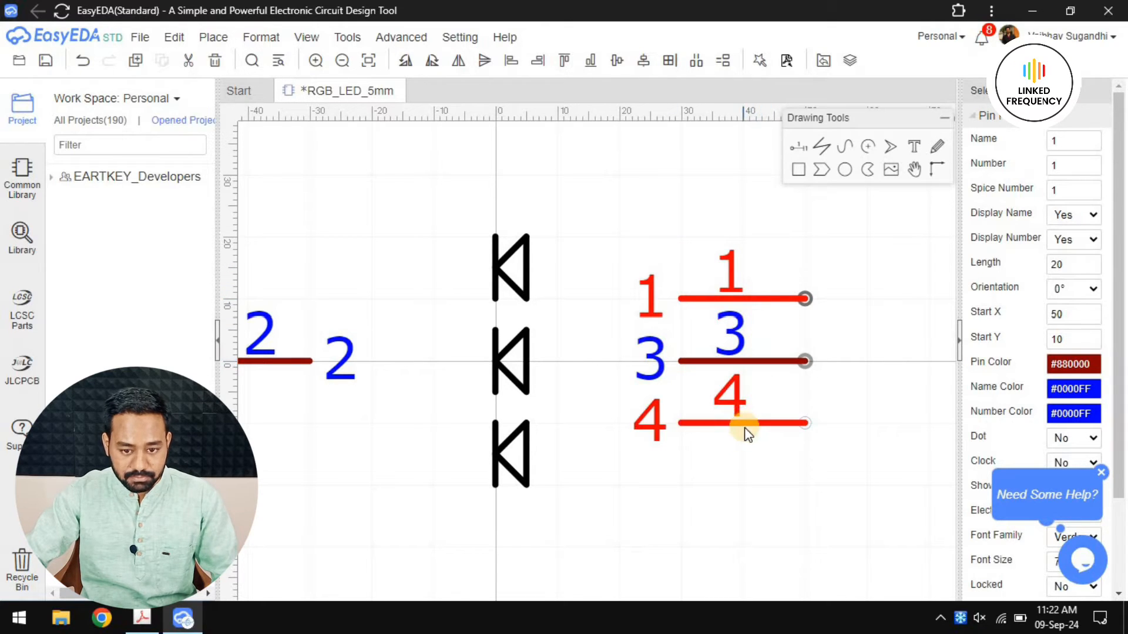
scroll(724, 428, down, 2)
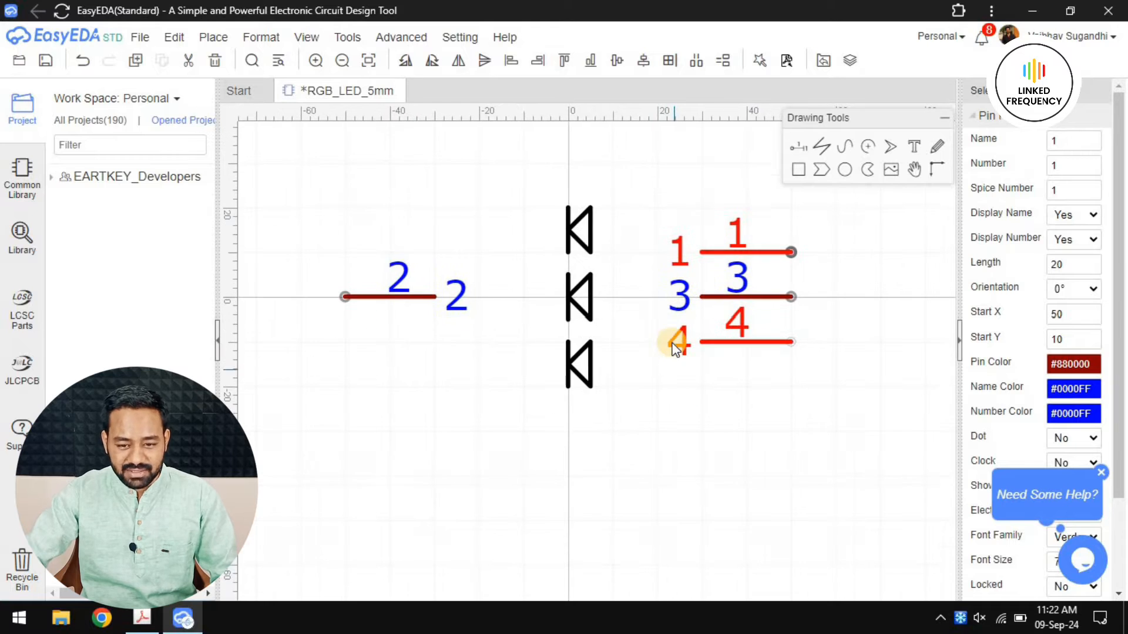
scroll(376, 282, up, 2)
click(440, 296)
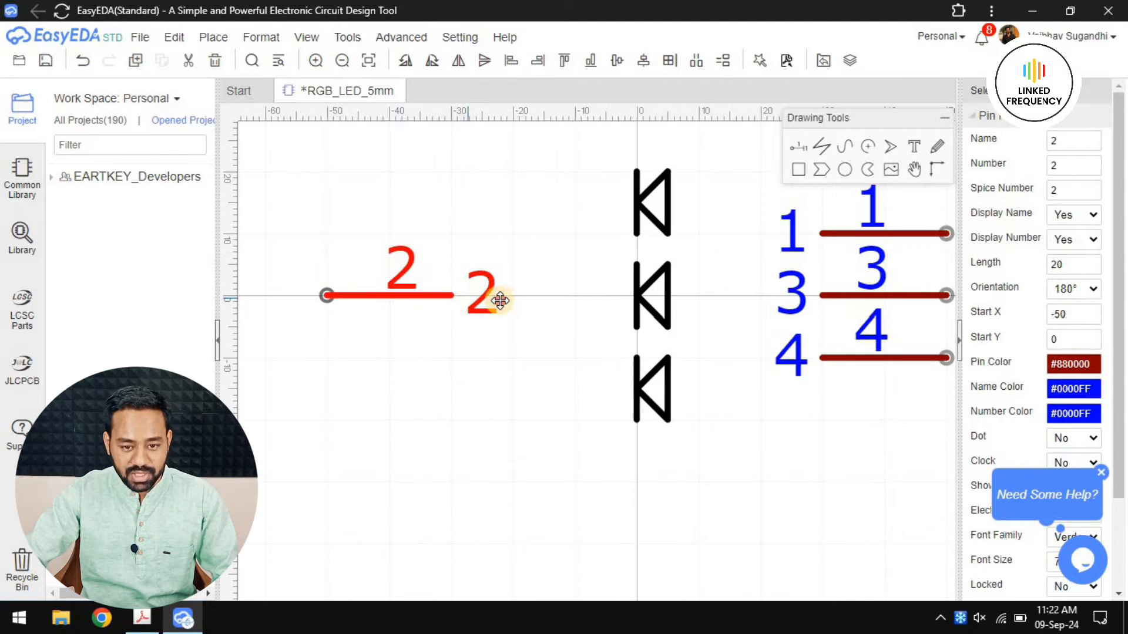
drag(500, 301, 504, 308)
Move pins 1, 3 and 4 toward the diodes so that each starts at X 40, keeping their vertical positions.
scroll(411, 312, down, 2)
scroll(565, 303, up, 2)
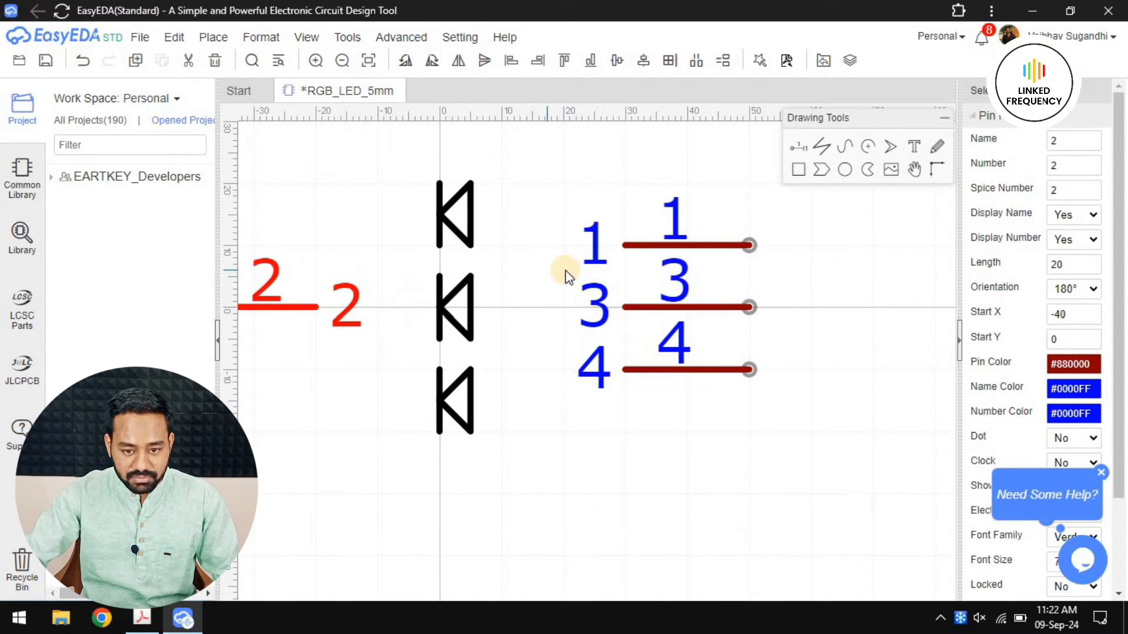
click(669, 245)
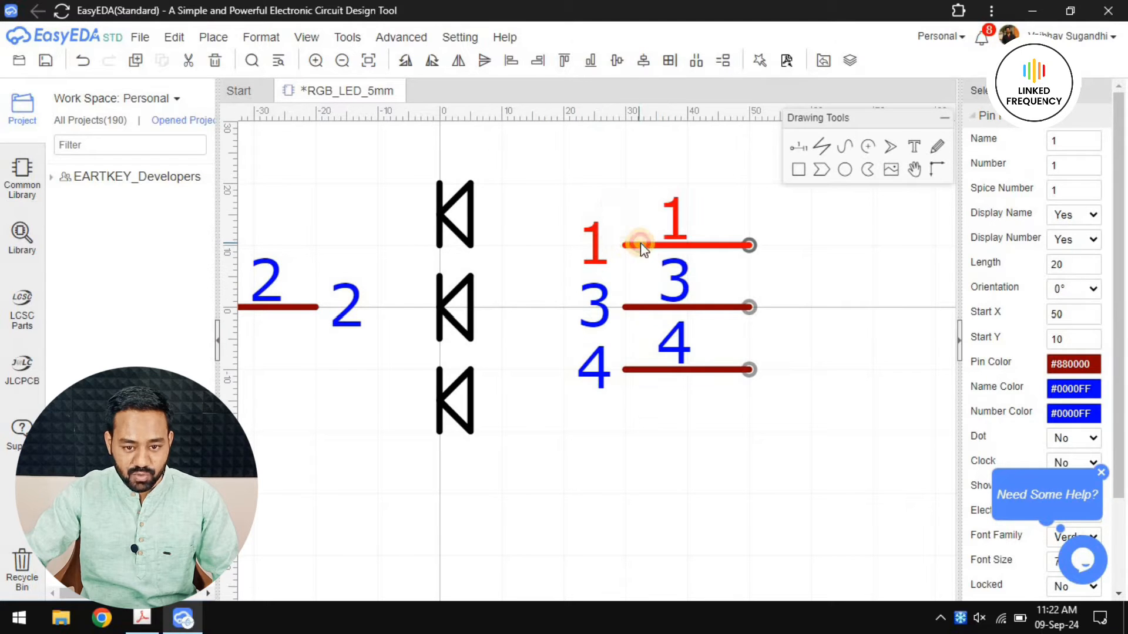
drag(654, 248, 593, 246)
click(649, 306)
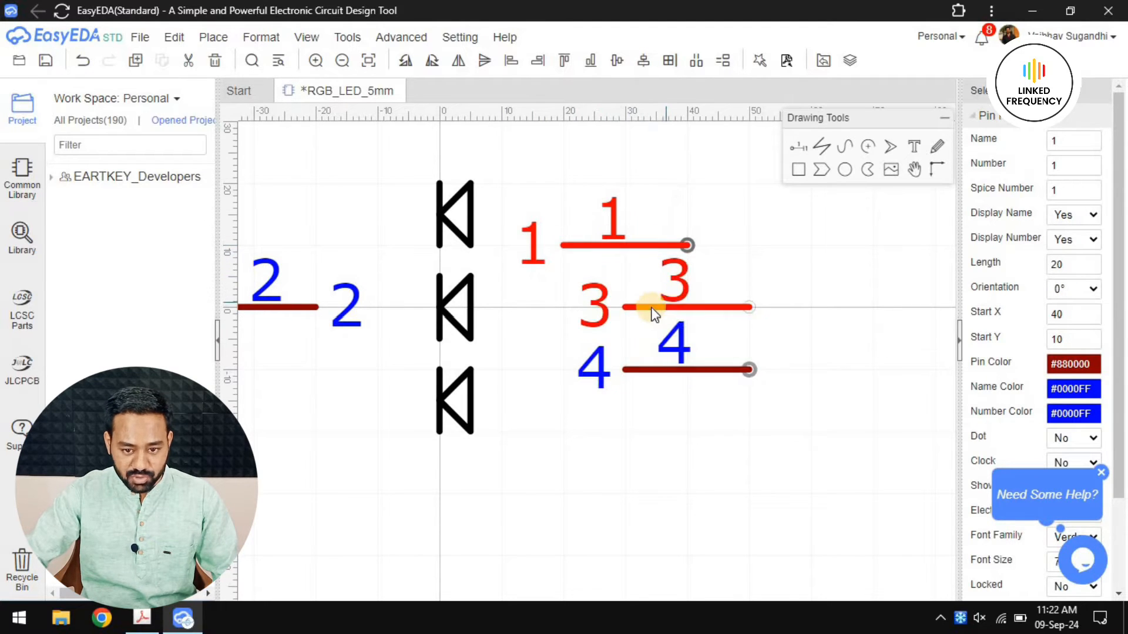
drag(610, 306, 548, 307)
click(627, 368)
drag(627, 368, 582, 370)
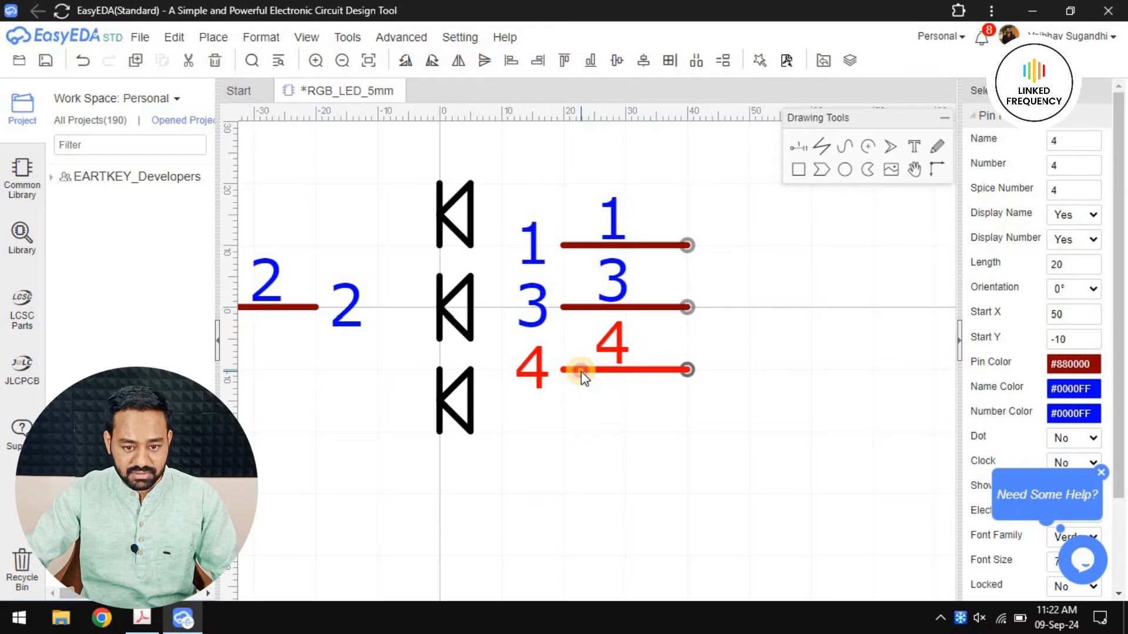
click(590, 465)
scroll(589, 461, down, 2)
right_drag(605, 424, 733, 359)
scroll(488, 262, up, 2)
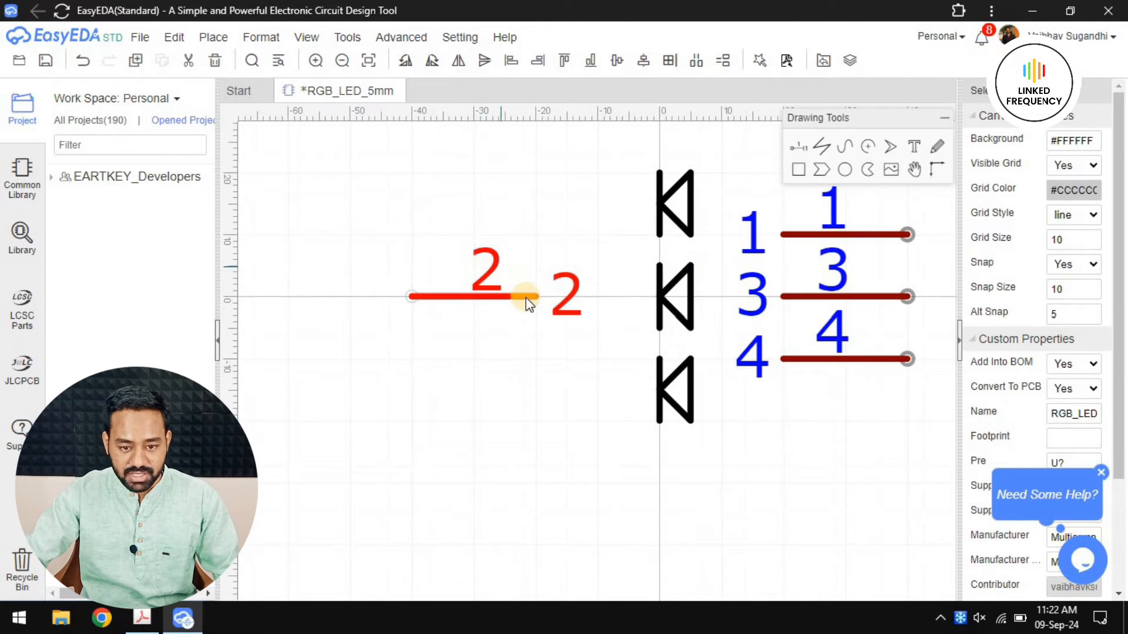
mouse_move(535, 297)
mouse_down()
mouse_move(566, 301)
mouse_move(513, 296)
mouse_up()
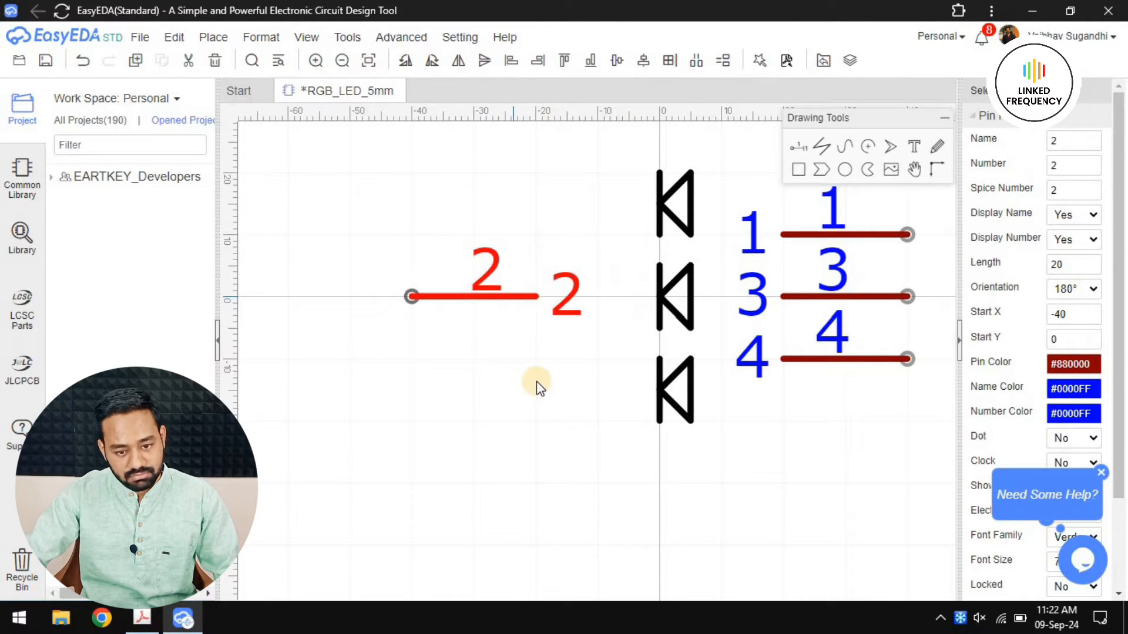
click(542, 386)
Look up the pin colours in the RGB_LED_Datasheet.pdf pinout in Acrobat, return to EasyEDA and name pin 1 R.
scroll(541, 386, down, 2)
right_drag(526, 384, 404, 363)
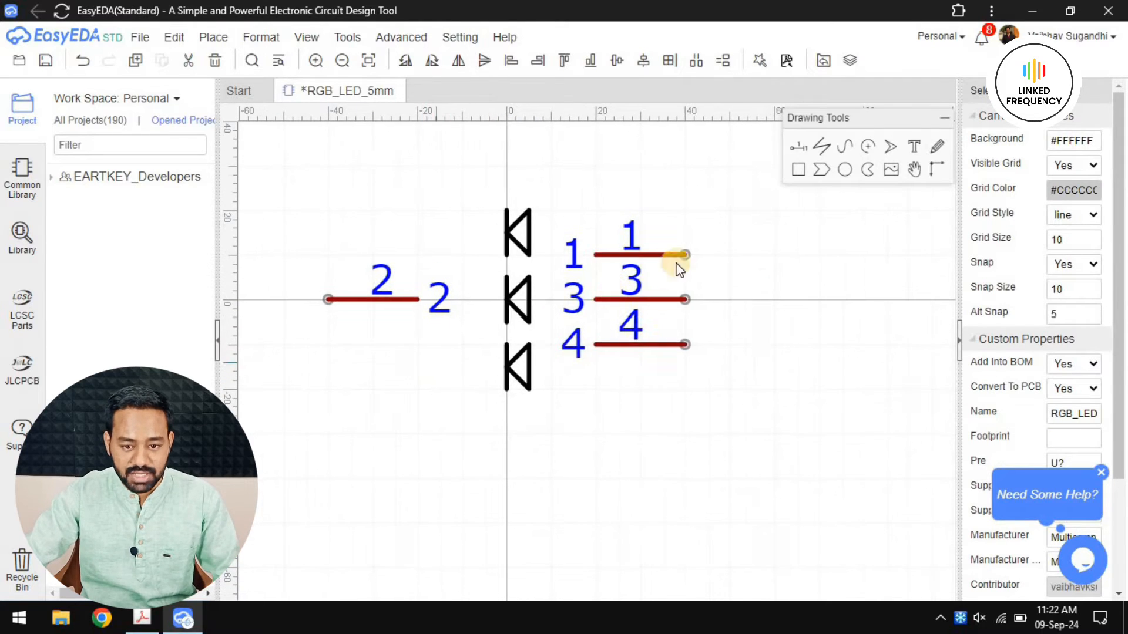
click(674, 262)
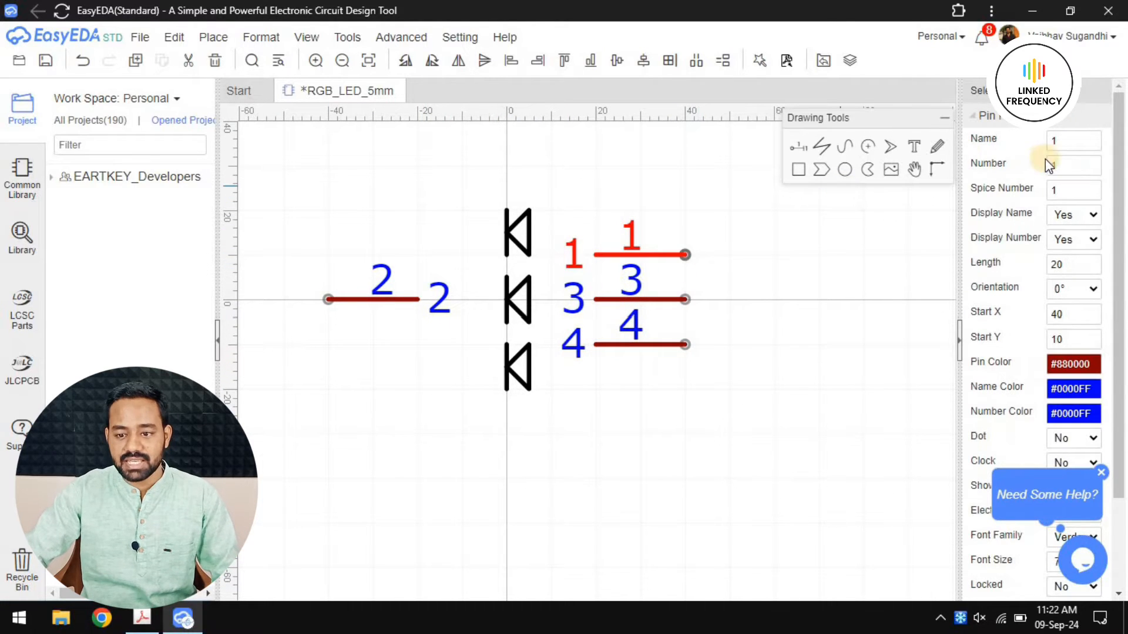
click(1085, 140)
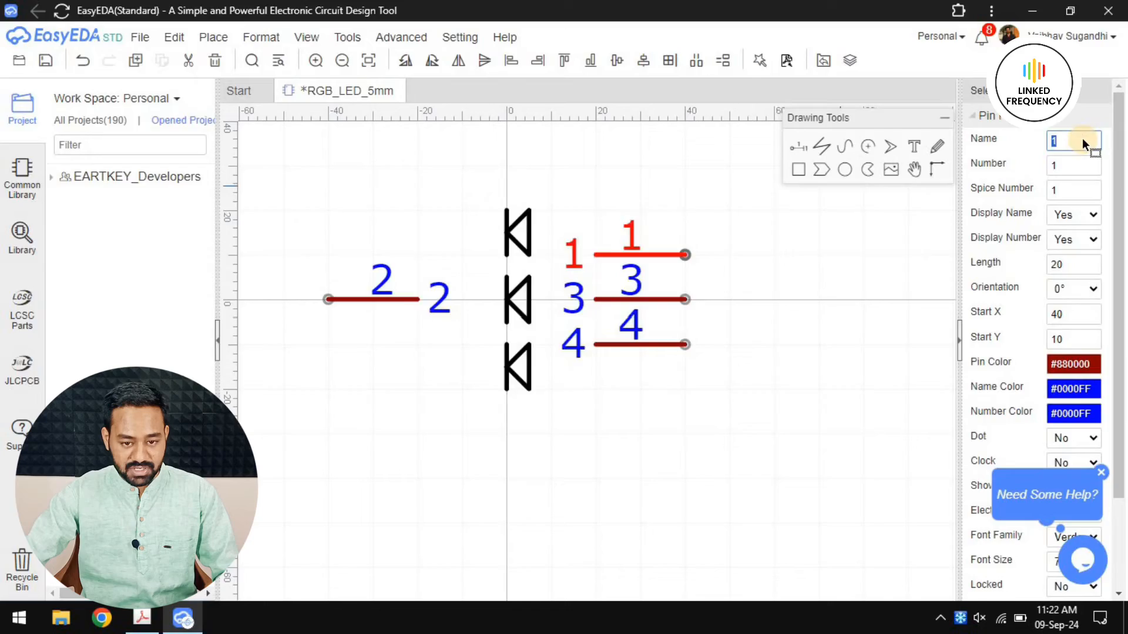
key(alt+Tab)
scroll(388, 247, down, 15)
scroll(435, 308, down, 20)
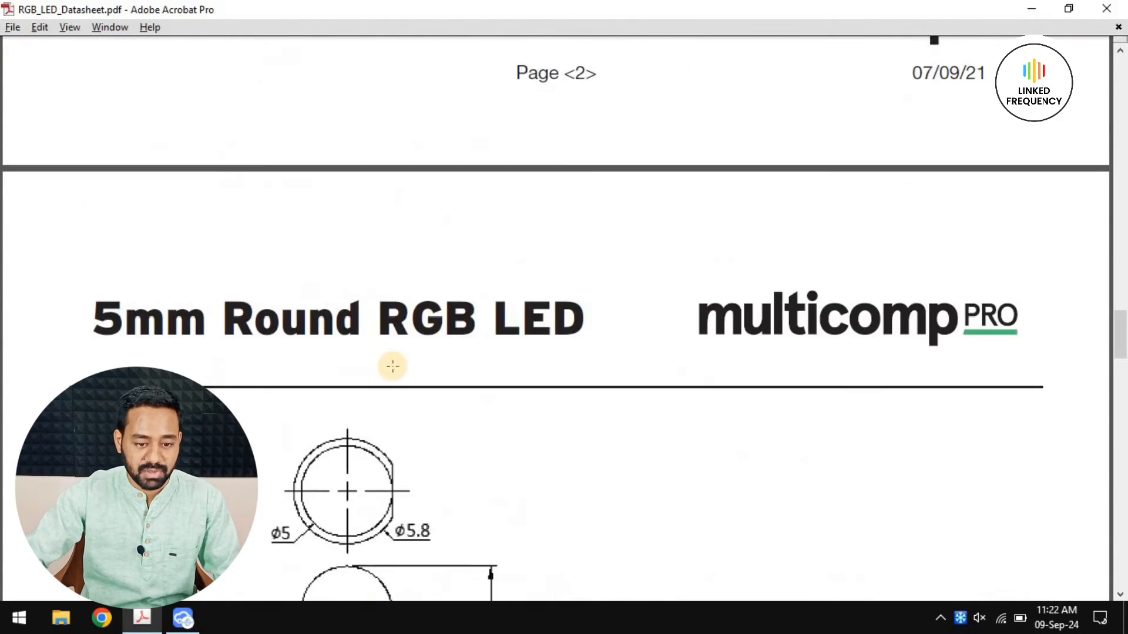
scroll(393, 366, down, 10)
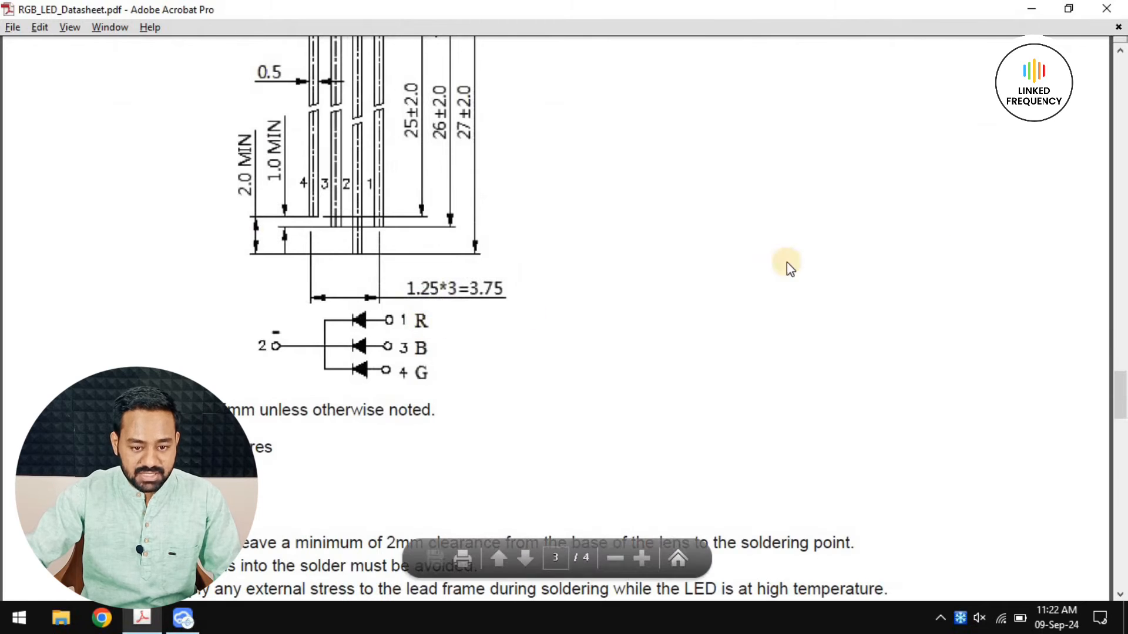
key(alt+Tab)
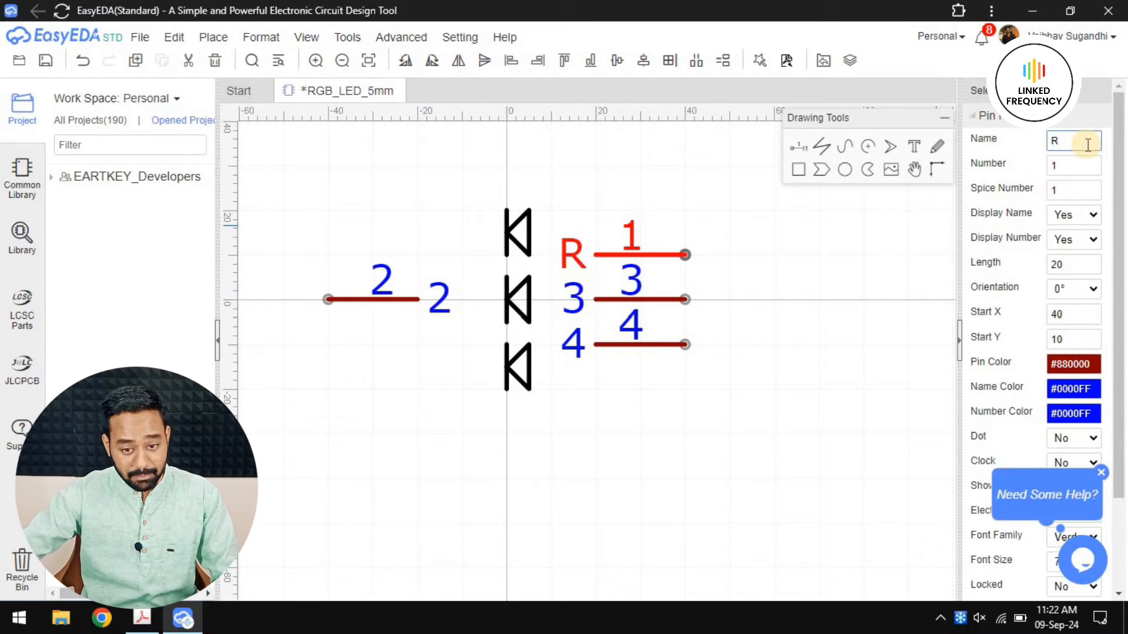
Hide the displayed name of pin 1 while leaving its number shown.
click(1069, 213)
click(817, 324)
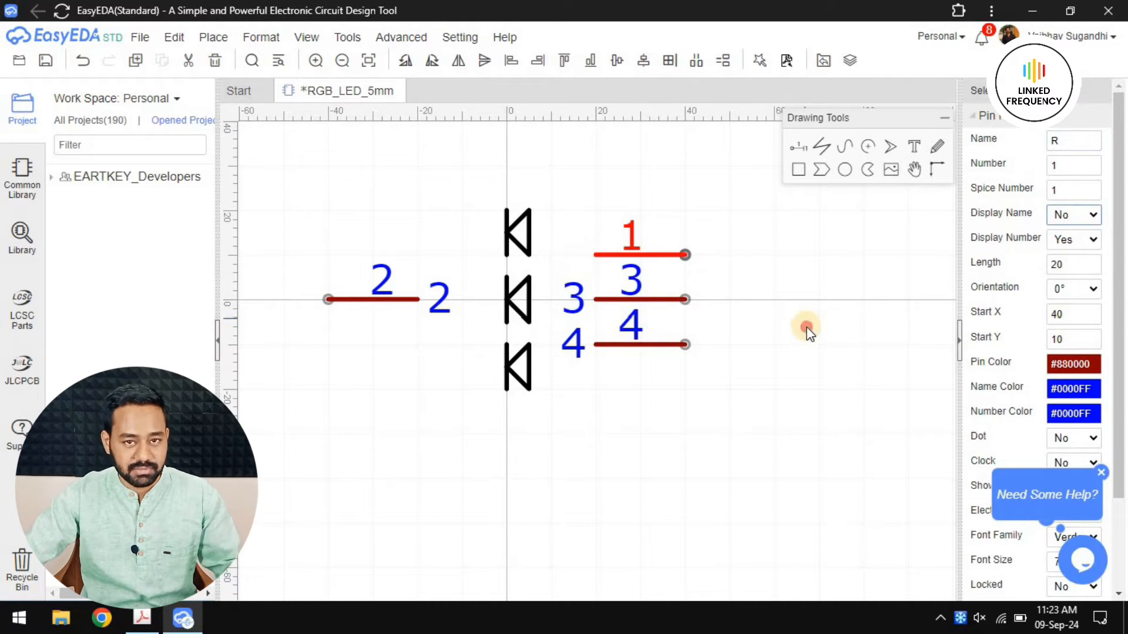
click(807, 329)
Name pin 3 B, checking it against the datasheet pinout, and turn off its displayed name.
click(656, 301)
double_click(1079, 146)
key(alt+Tab)
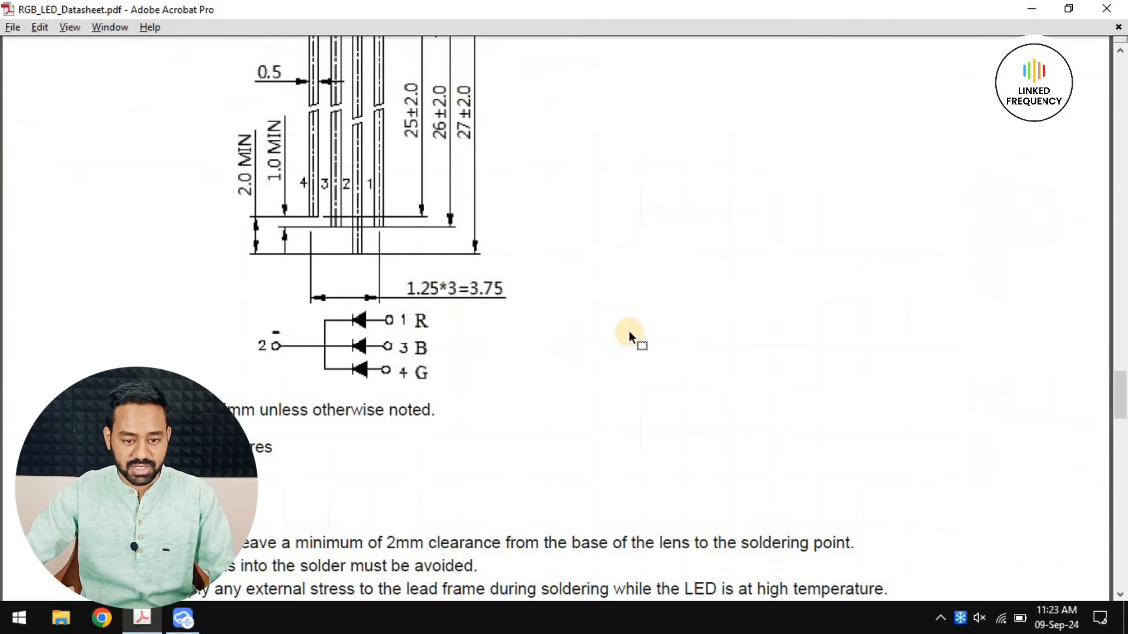
key(alt+Tab)
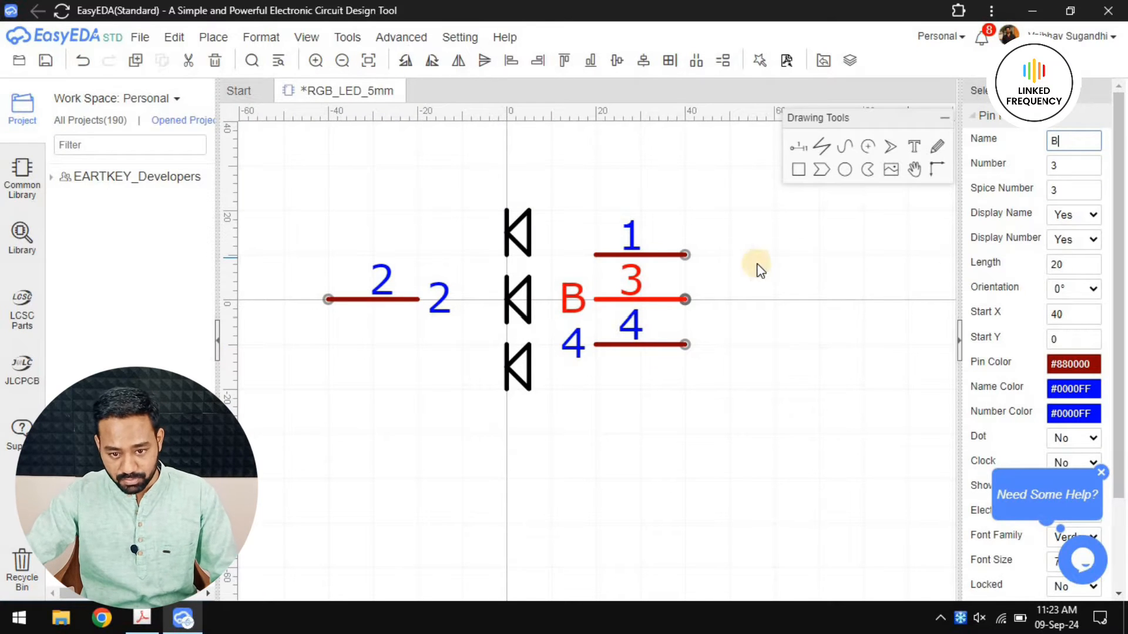
click(1068, 255)
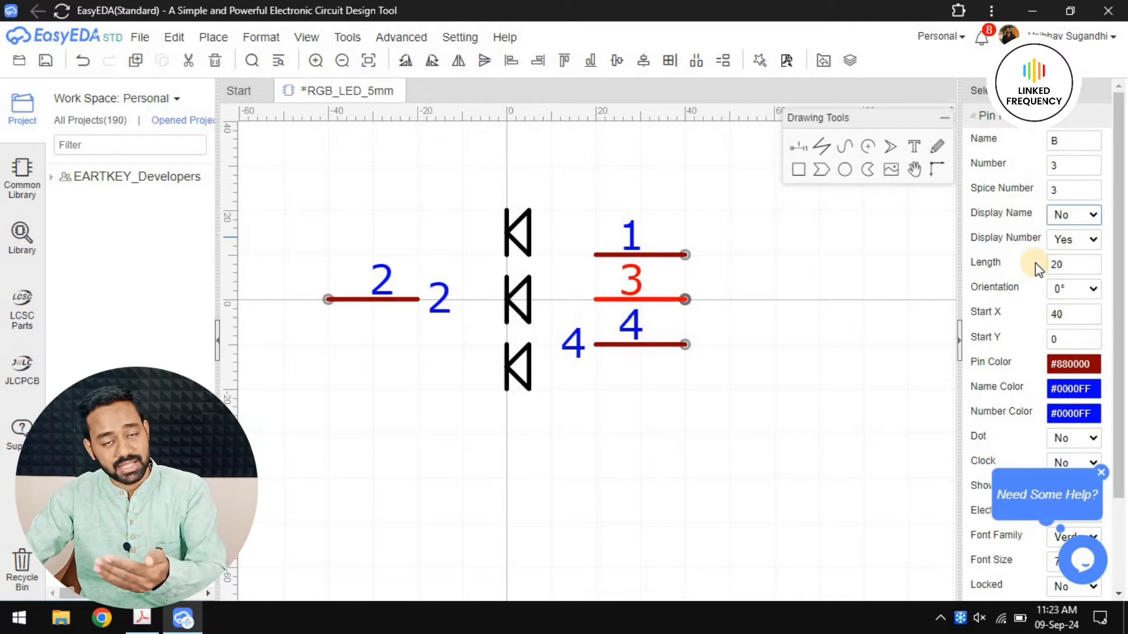
Name pin 4 G and turn off its displayed name.
click(662, 344)
click(1065, 142)
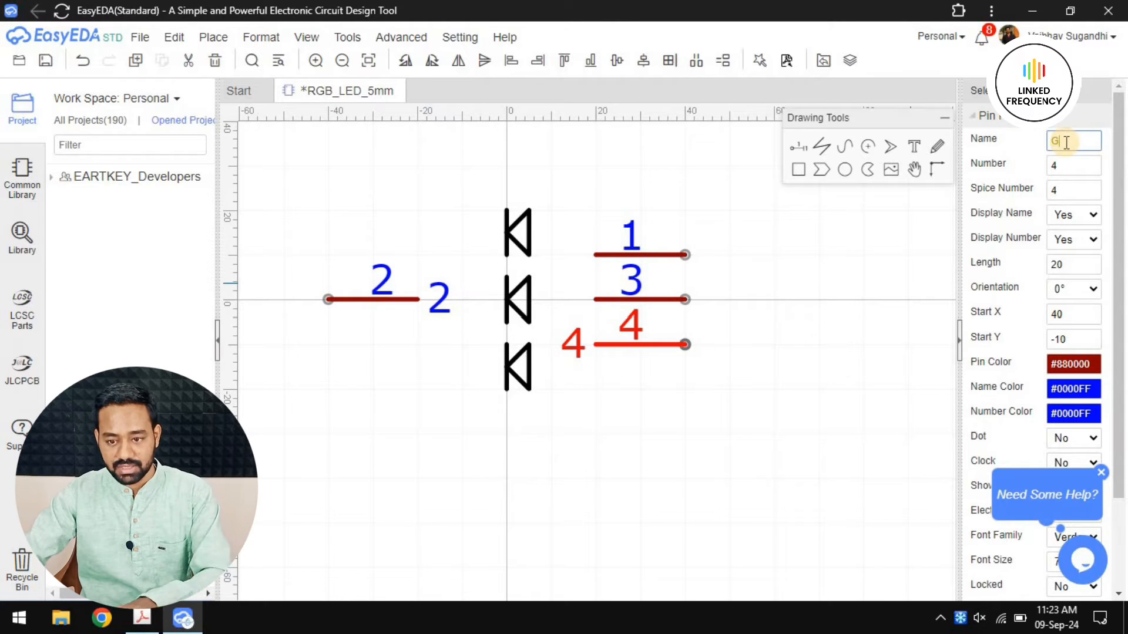
click(1062, 256)
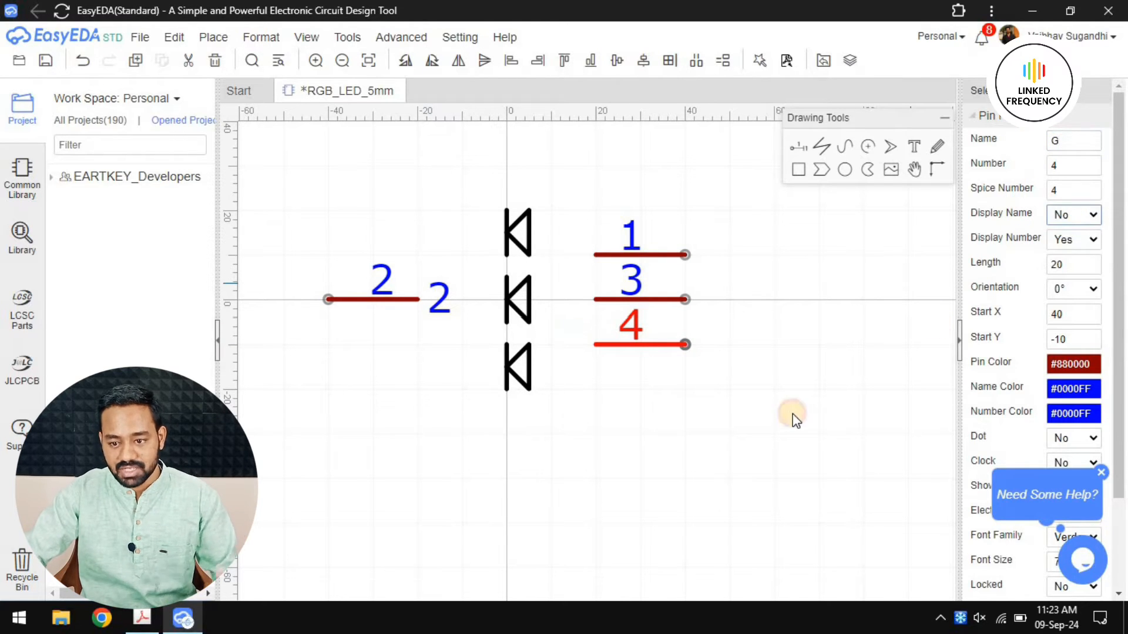
click(681, 405)
Name pin 2 C and turn off its displayed name.
click(1057, 141)
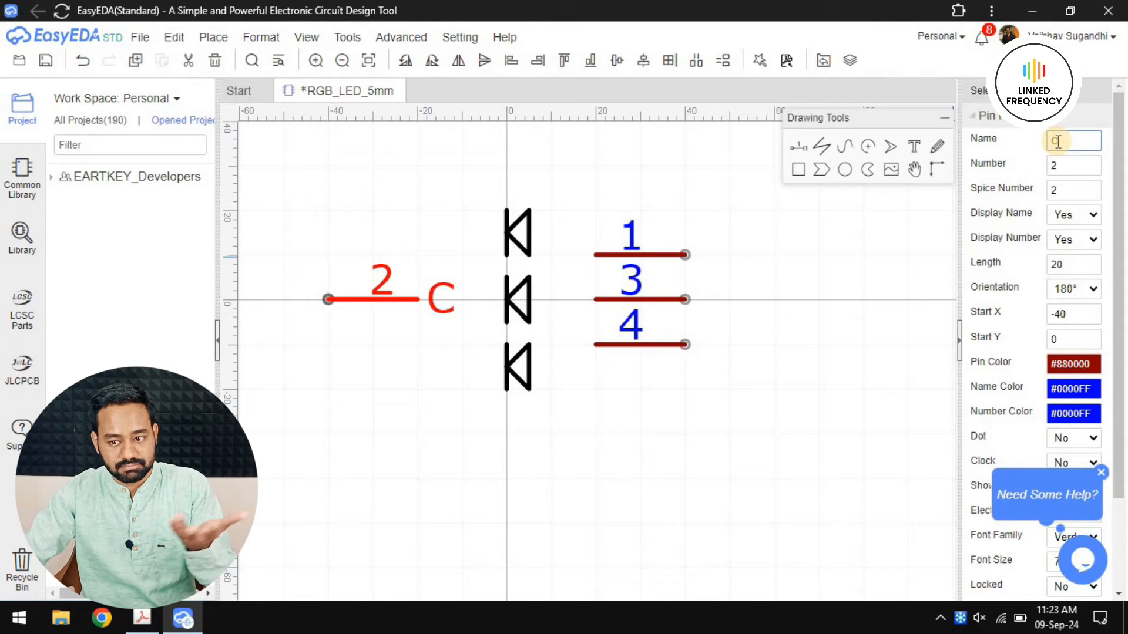
click(1079, 215)
click(1064, 252)
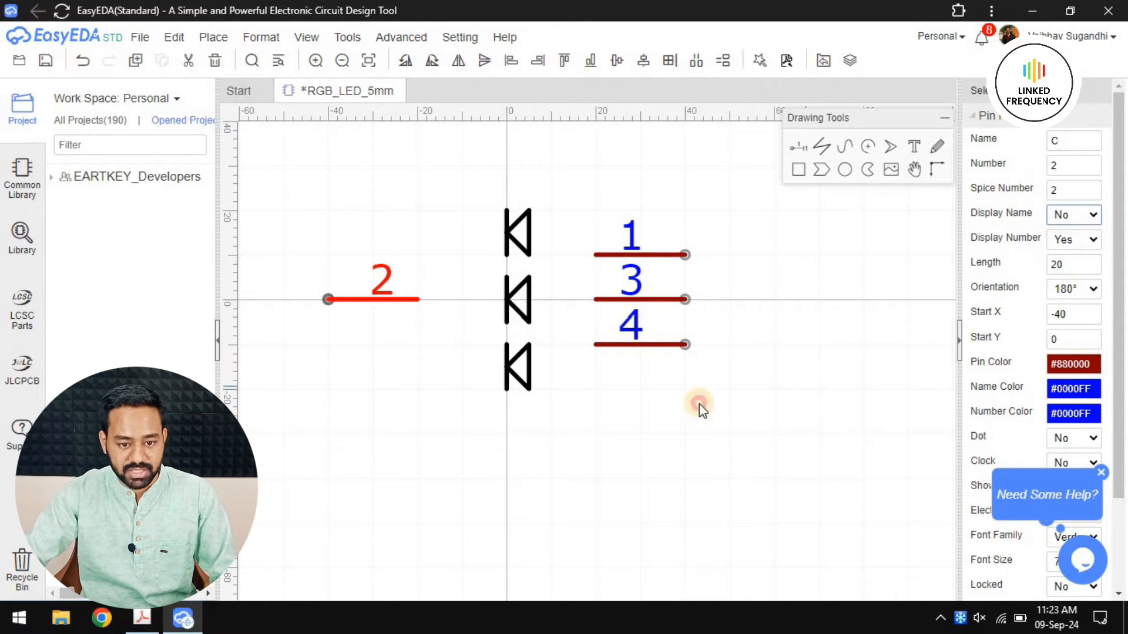
click(699, 404)
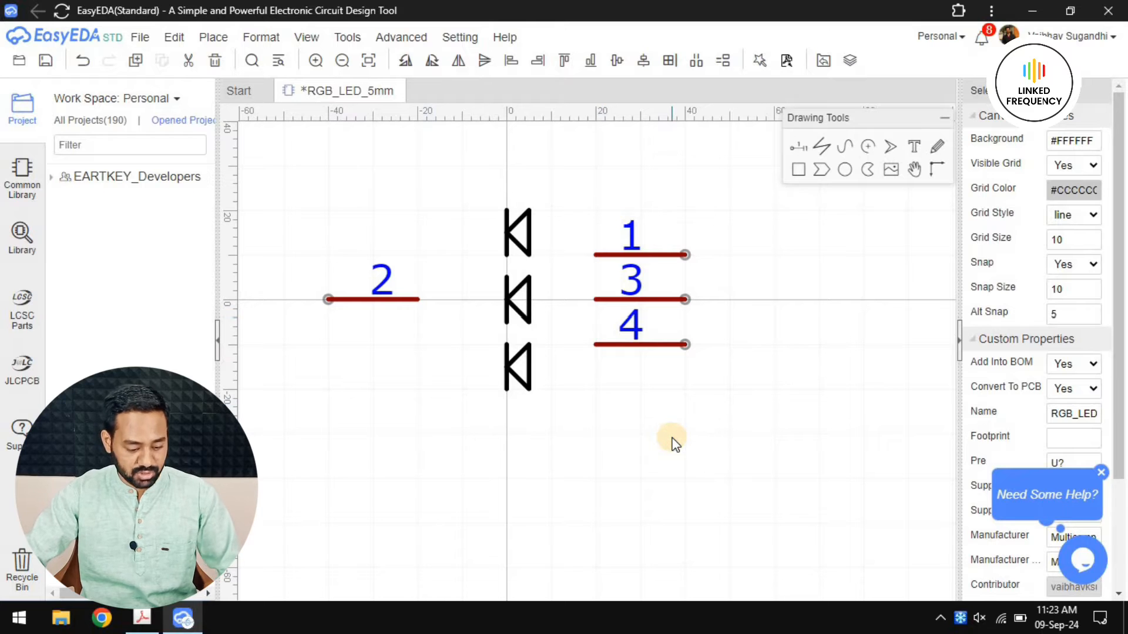
Save the symbol and set both the grid size and the snap size to 5.
key(ctrl+s)
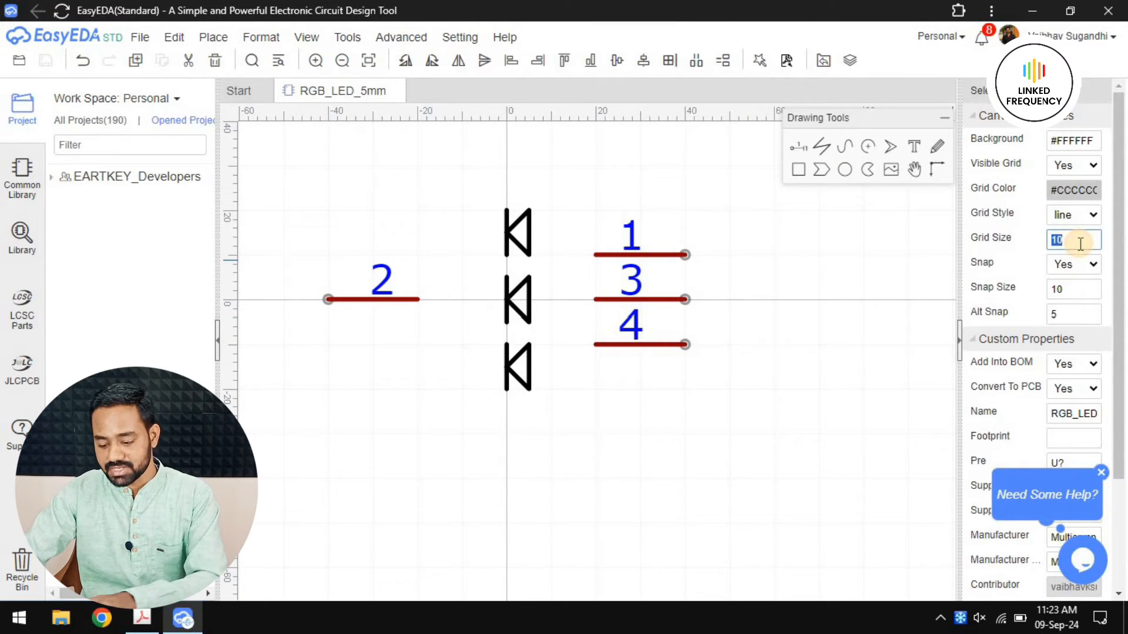
double_click(1064, 290)
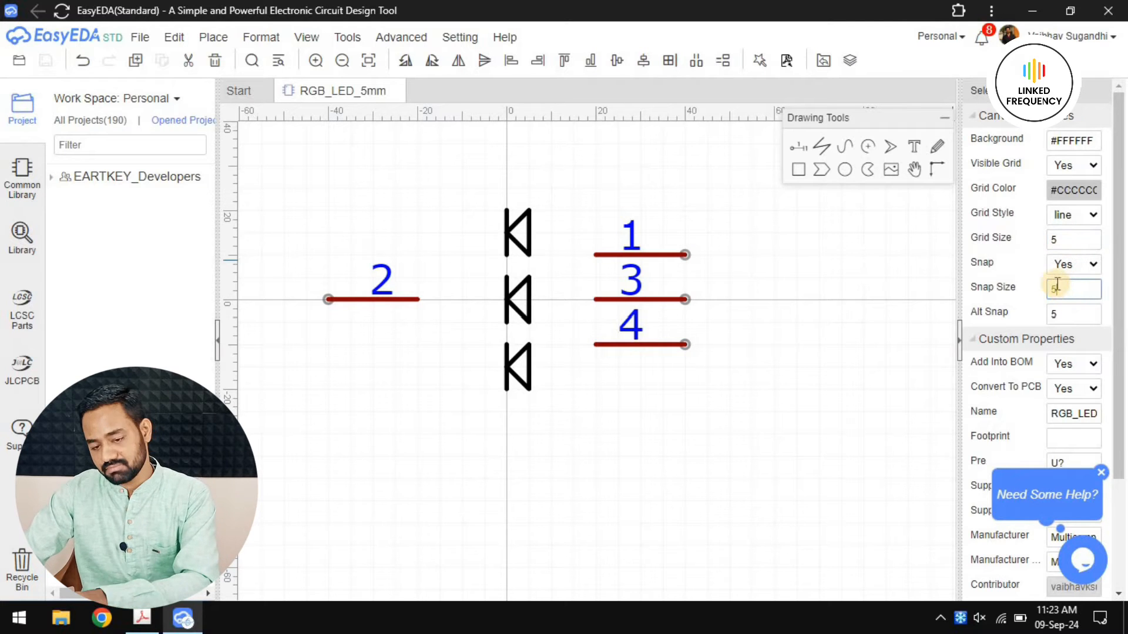
scroll(541, 259, up, 3)
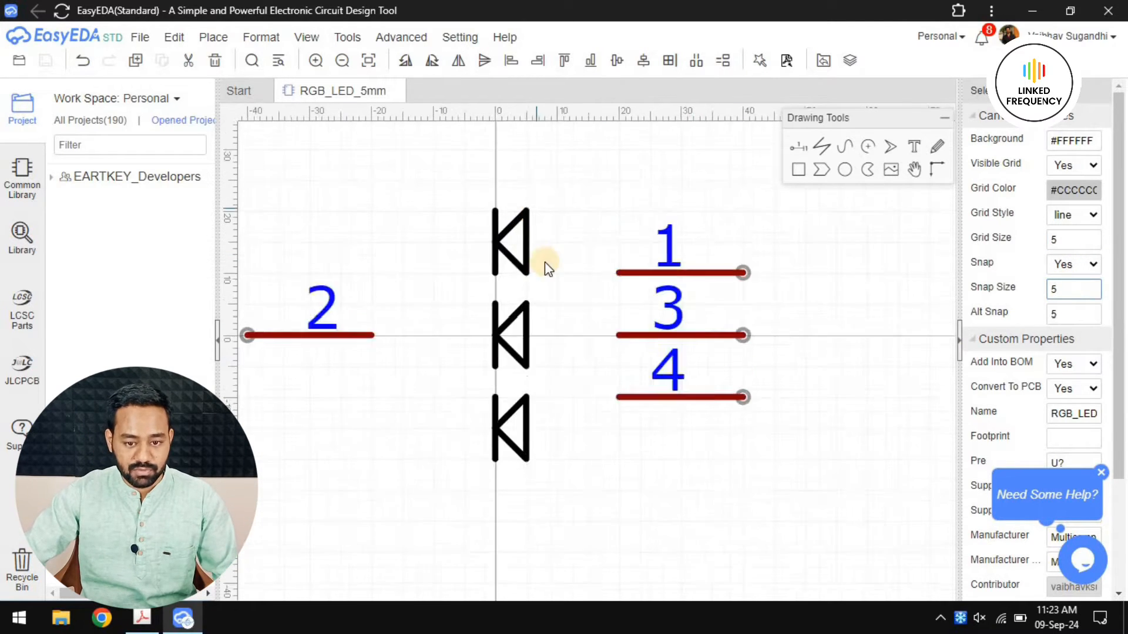
Draw black polylines joining the upper diode to pin 1 with a stepped route and the middle diode straight to pin 3.
click(823, 148)
click(526, 257)
click(601, 284)
click(648, 286)
right_click(647, 286)
click(649, 386)
click(527, 388)
right_click(596, 308)
Draw a stepped polyline from the lower diode out to X 15, up to Y -10 and across to pin 4.
right_drag(597, 309, 615, 146)
click(544, 345)
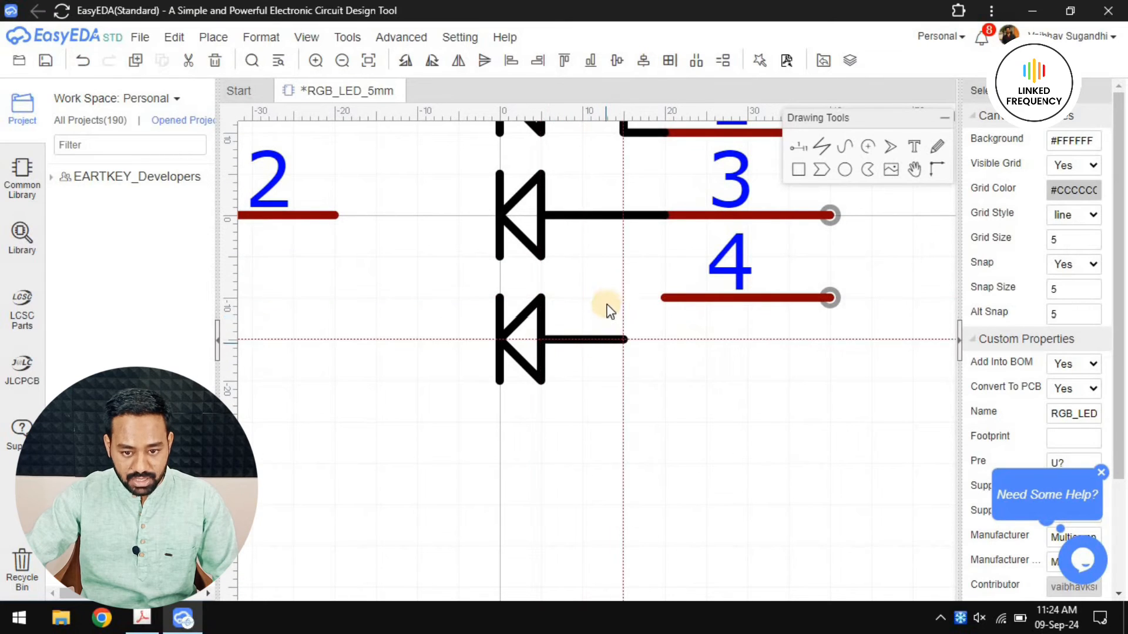
click(618, 331)
click(619, 296)
click(664, 298)
right_click(663, 298)
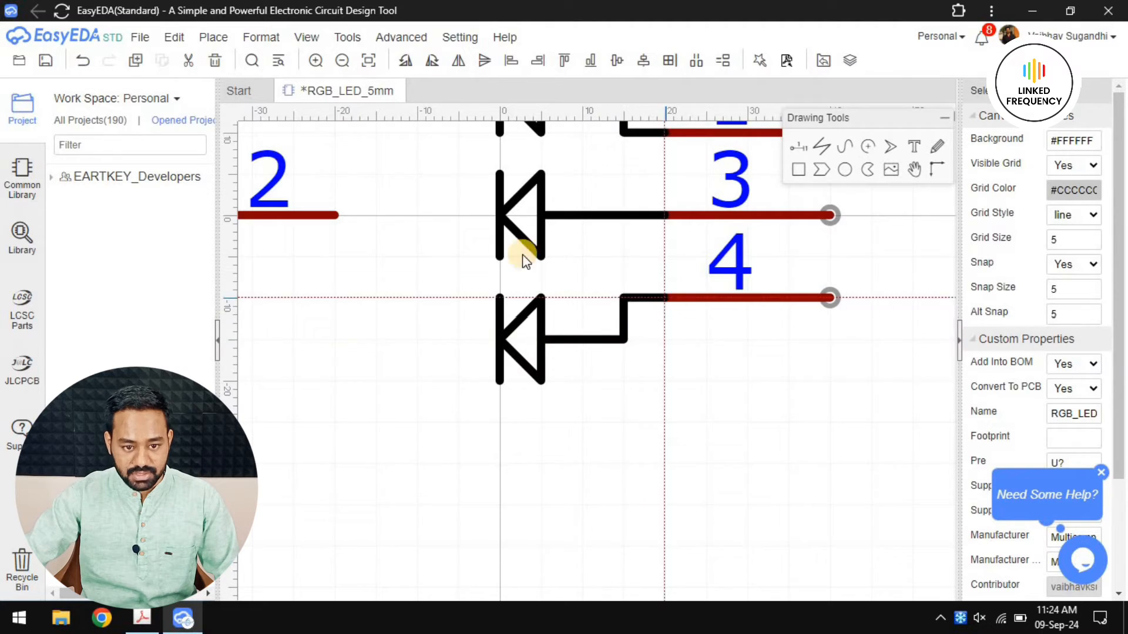
Draw a straight line from the inner end of pin 2 to the middle diode's cathode and save the symbol.
right_drag(396, 230, 600, 285)
scroll(600, 285, down, 1)
scroll(599, 285, up, 1)
click(537, 277)
click(700, 277)
right_click(698, 278)
scroll(619, 329, down, 2)
right_drag(555, 337, 549, 338)
key(ctrl+s)
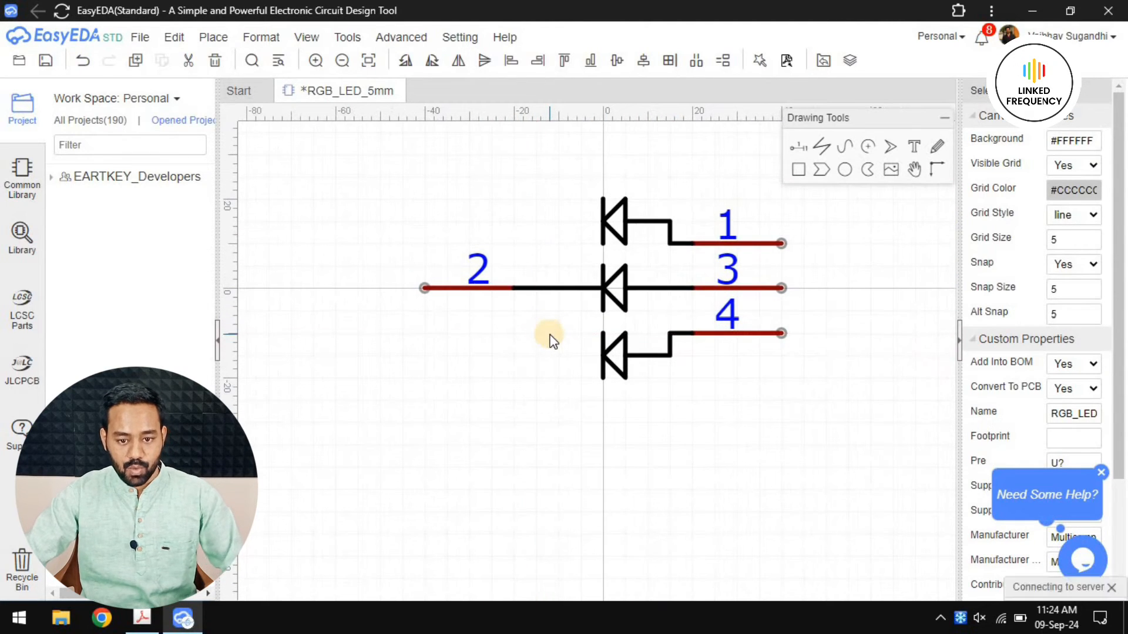
Draw a branch polyline from the pin 2 line at X -10 up and across to the upper diode's cathode.
scroll(576, 266, up, 2)
click(817, 148)
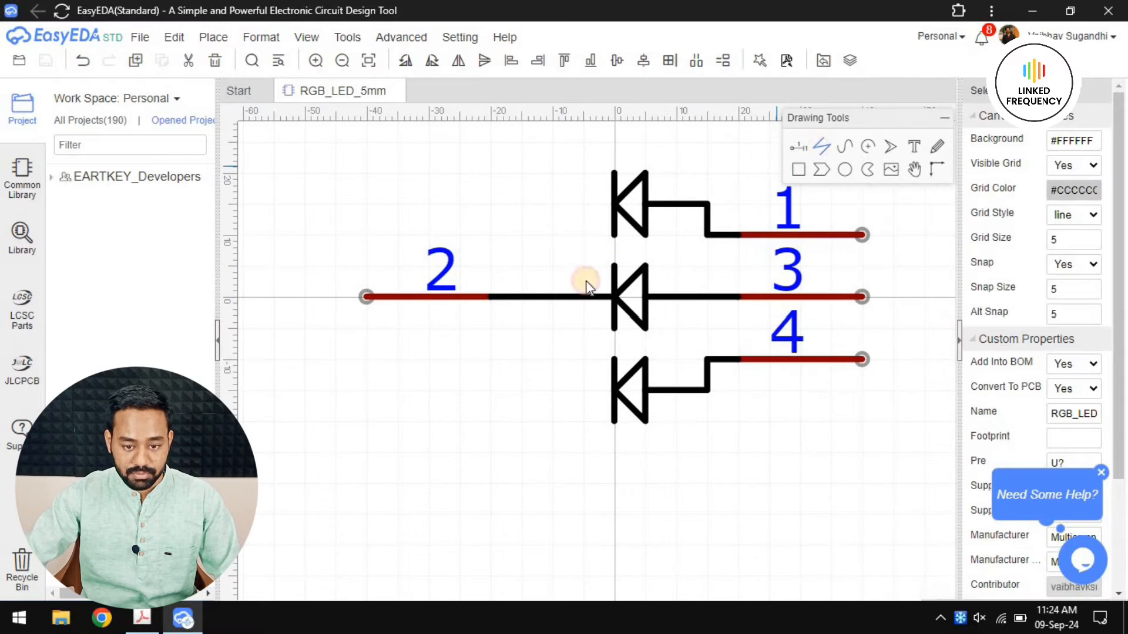
click(556, 292)
click(553, 200)
click(613, 202)
right_click(580, 264)
Draw a matching branch from the pin 2 line at X -10 down to the lower diode's cathode and save the symbol.
click(551, 296)
click(550, 390)
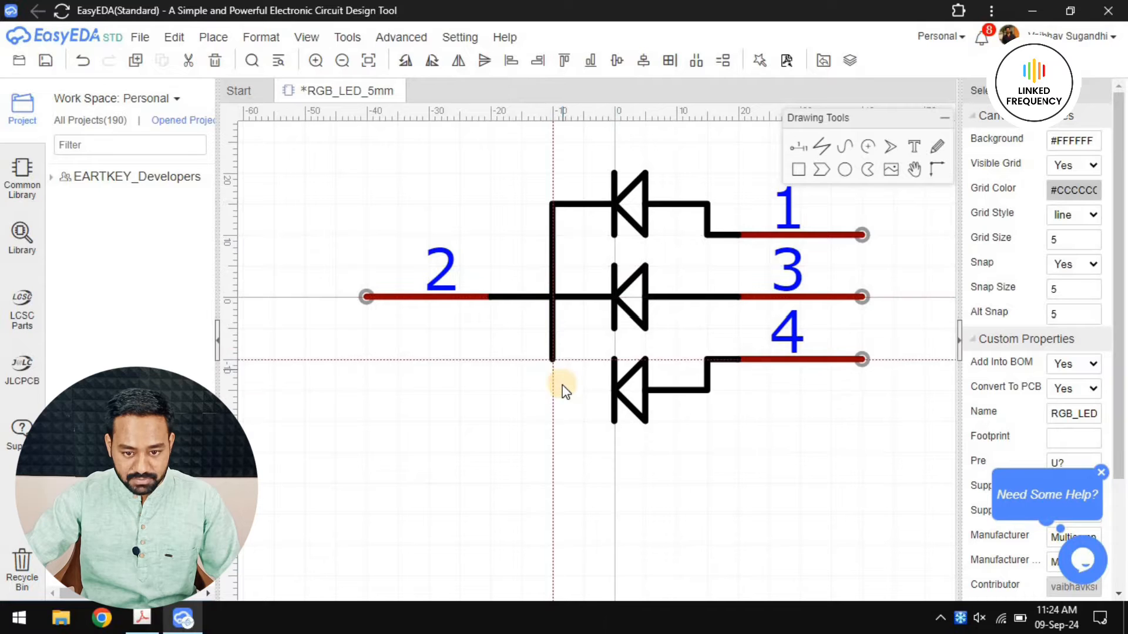
click(615, 390)
scroll(634, 373, down, 2)
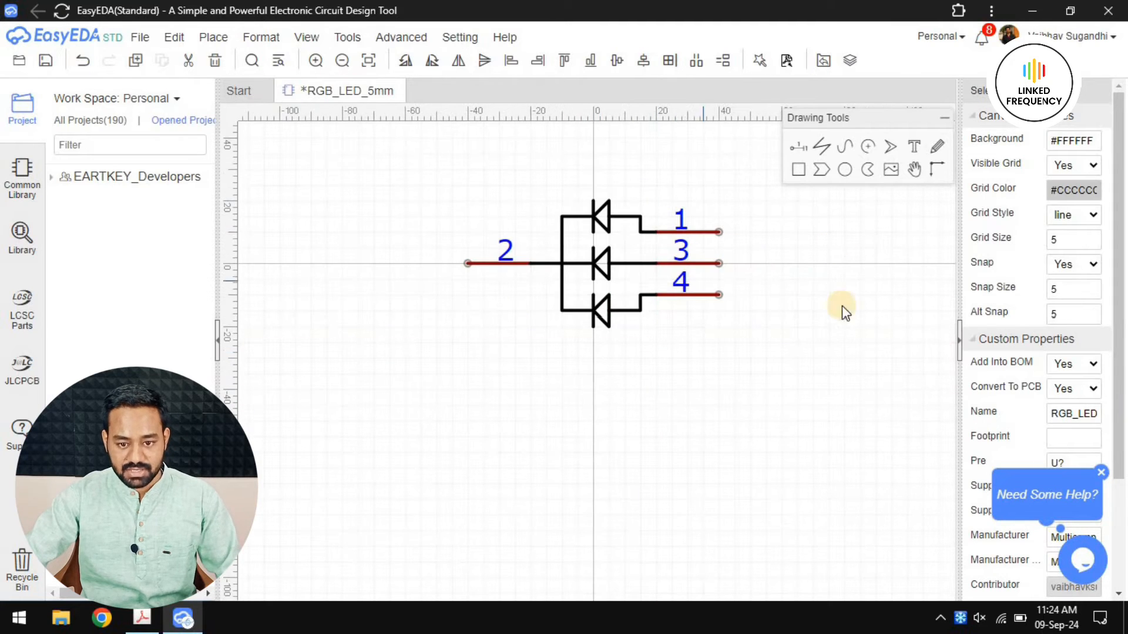
key(ctrl+s)
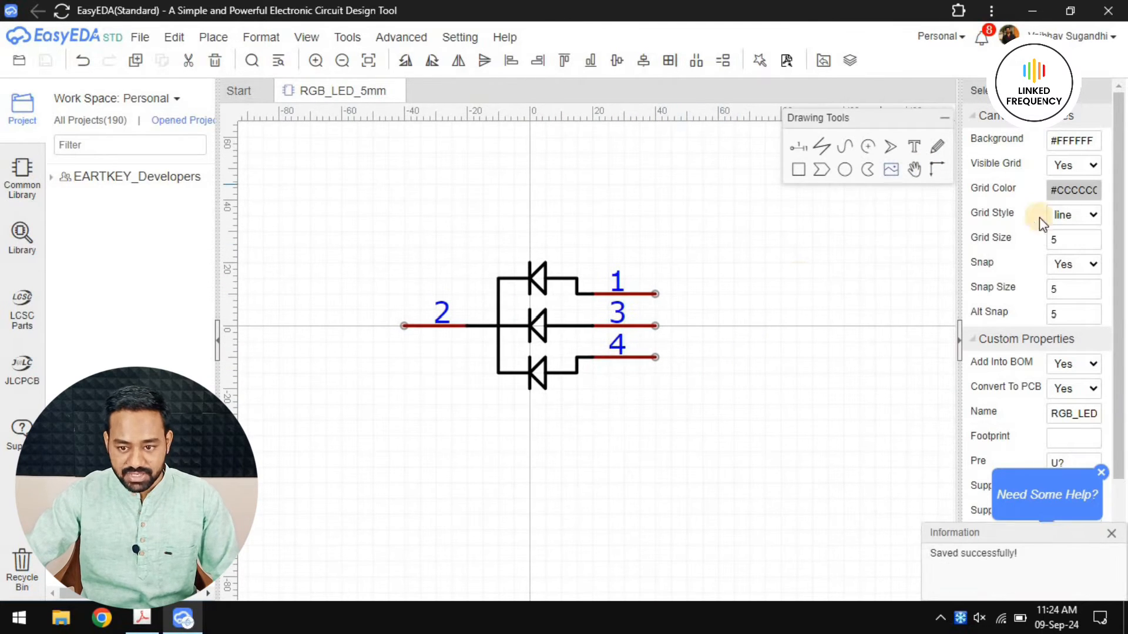
Set the canvas grid size and snap size back to 10.
double_click(1067, 244)
text(10)
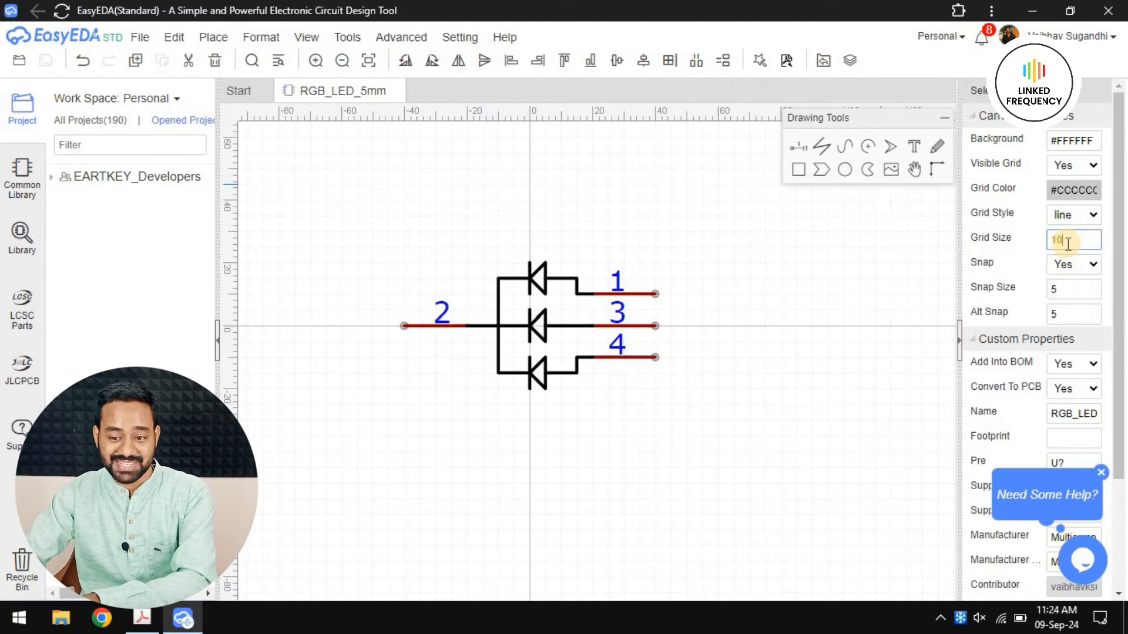
click(1072, 302)
double_click(1072, 288)
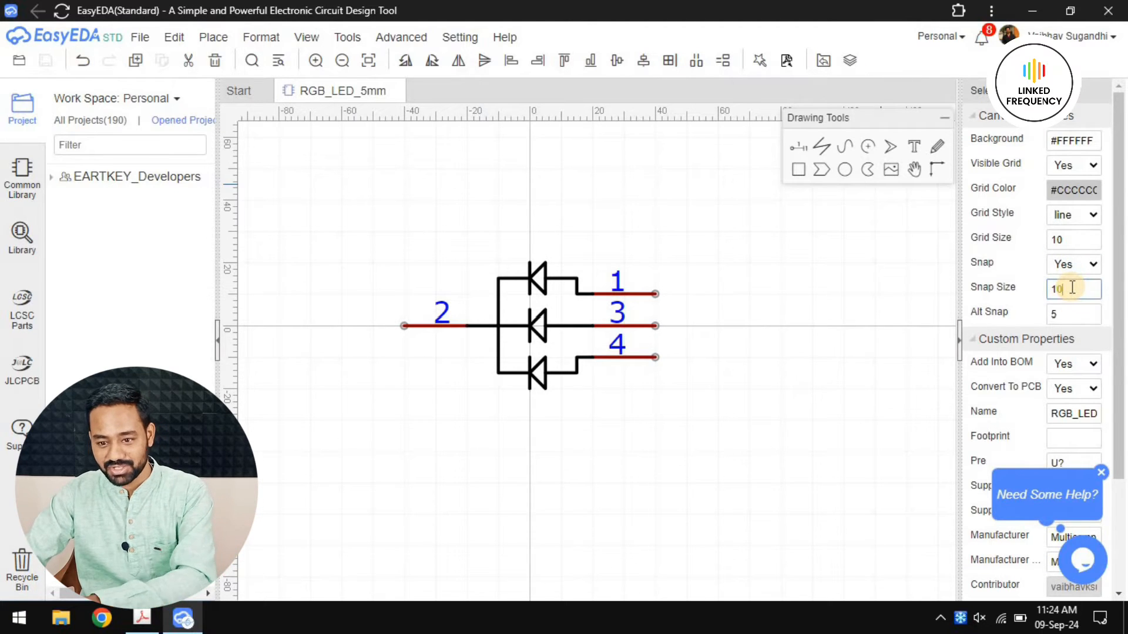
text(10)
click(786, 404)
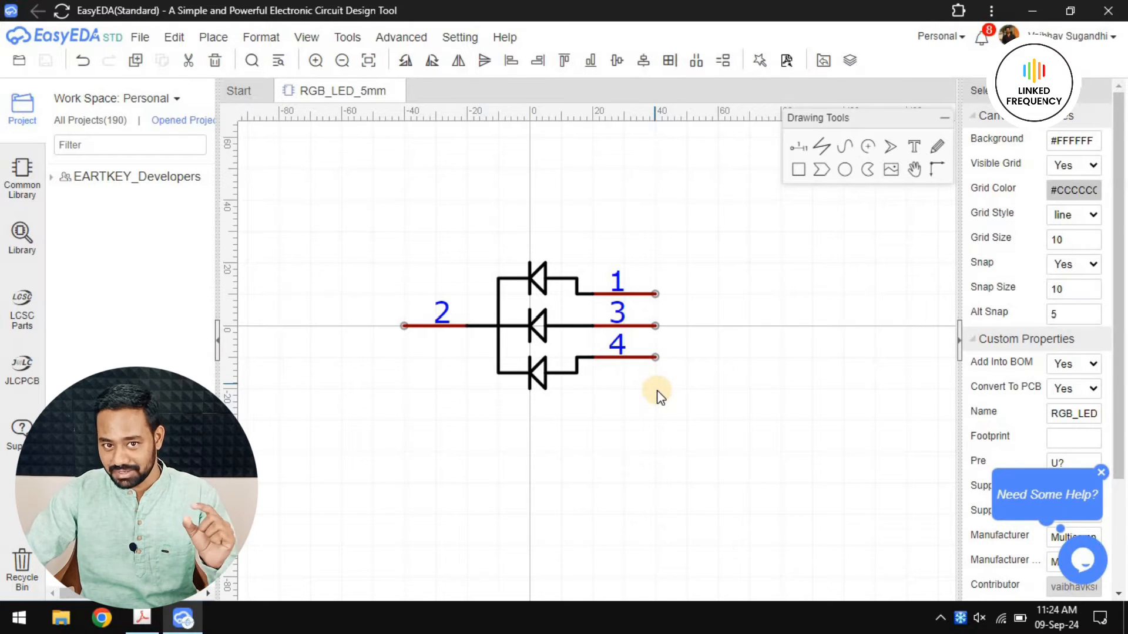
Select the upper diode's triangle and bar and set their stroke and fill colour to red #FF0000.
click(544, 282)
ctrl+click(528, 289)
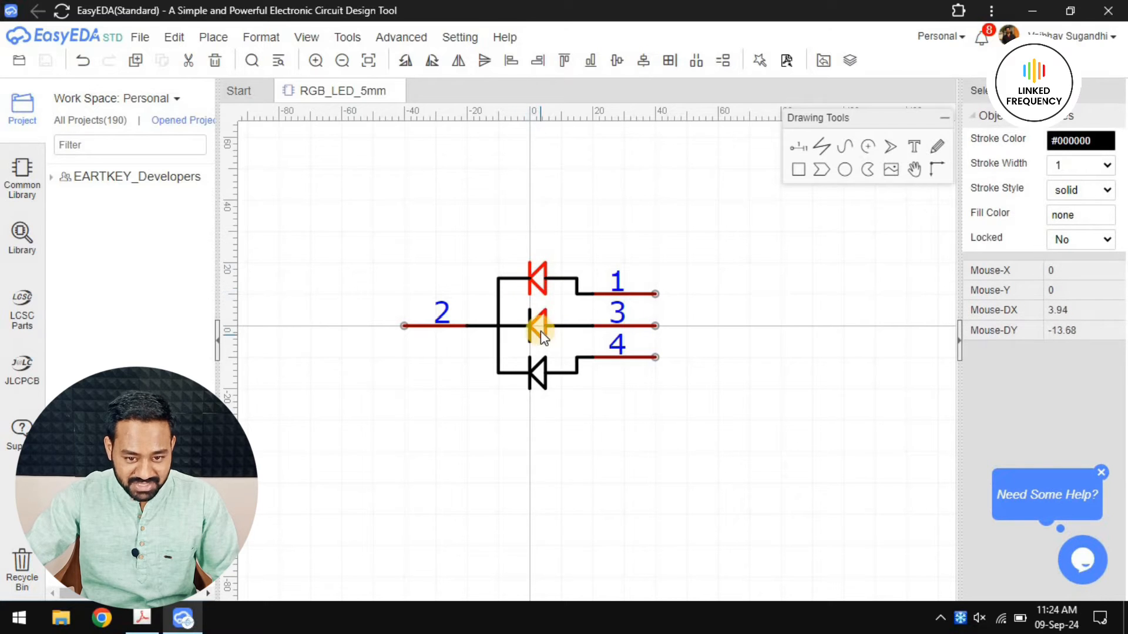
click(1081, 141)
click(912, 240)
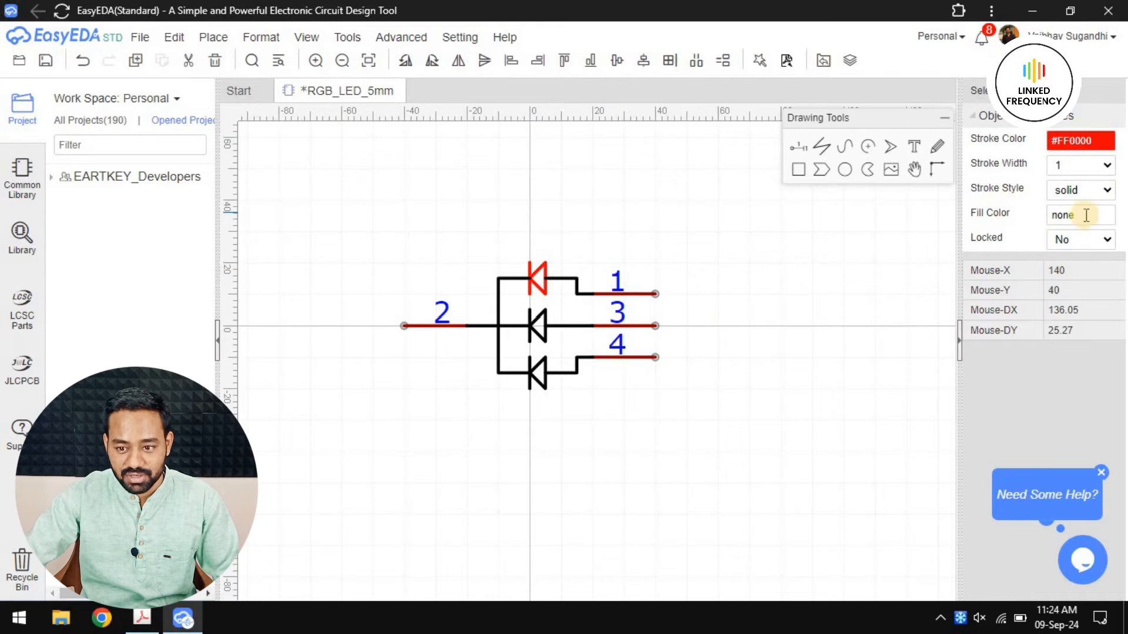
click(1081, 216)
click(909, 316)
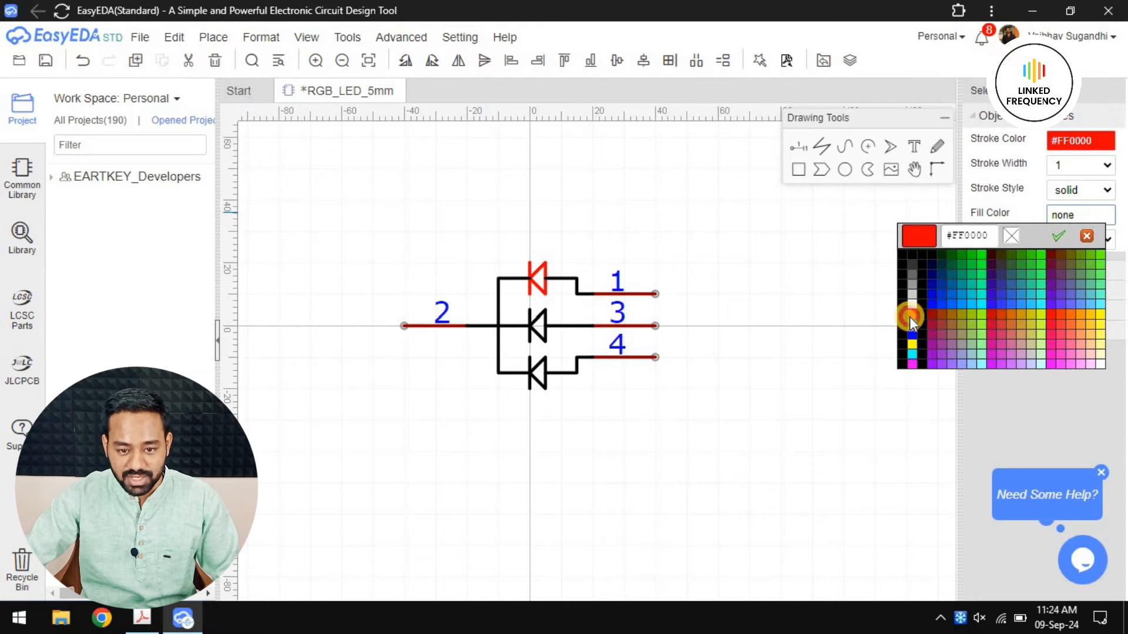
click(774, 302)
Set the stroke and fill colour of the middle diode's triangle and bar to blue #0000FF.
scroll(537, 325, up, 5)
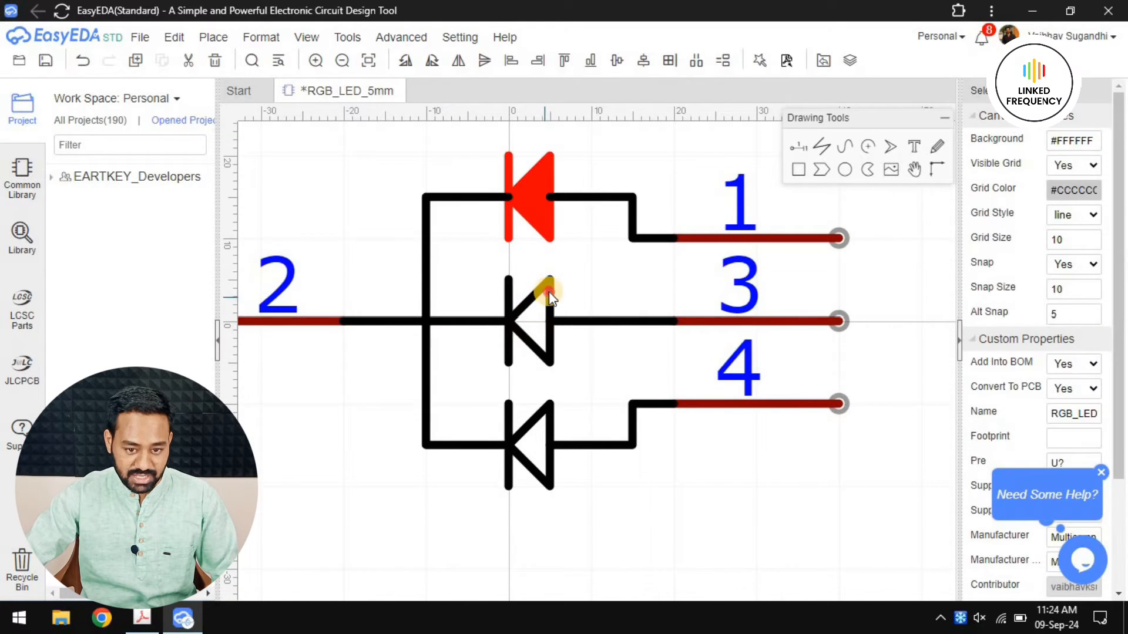
click(549, 291)
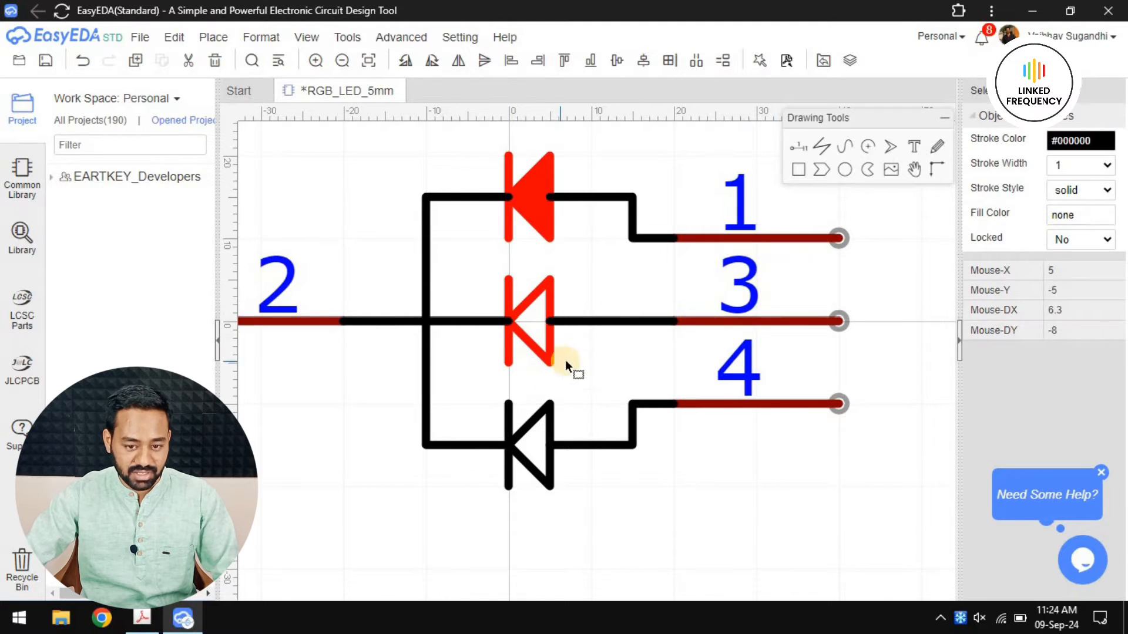
key(alt+Tab)
key(alt+Tab)
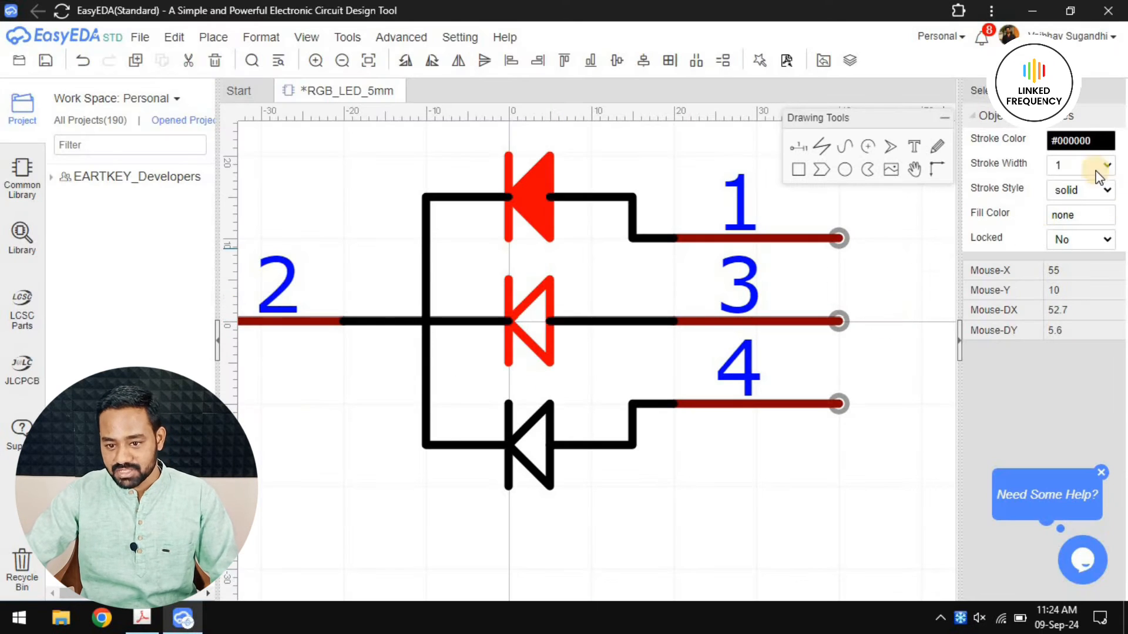
click(1081, 141)
click(911, 259)
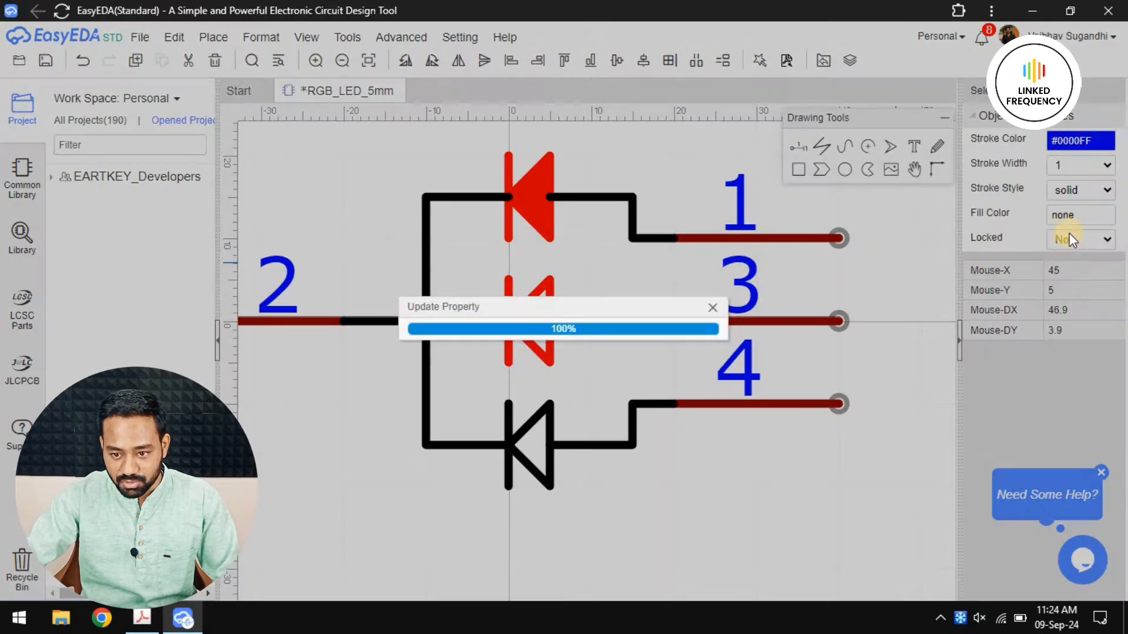
click(1067, 215)
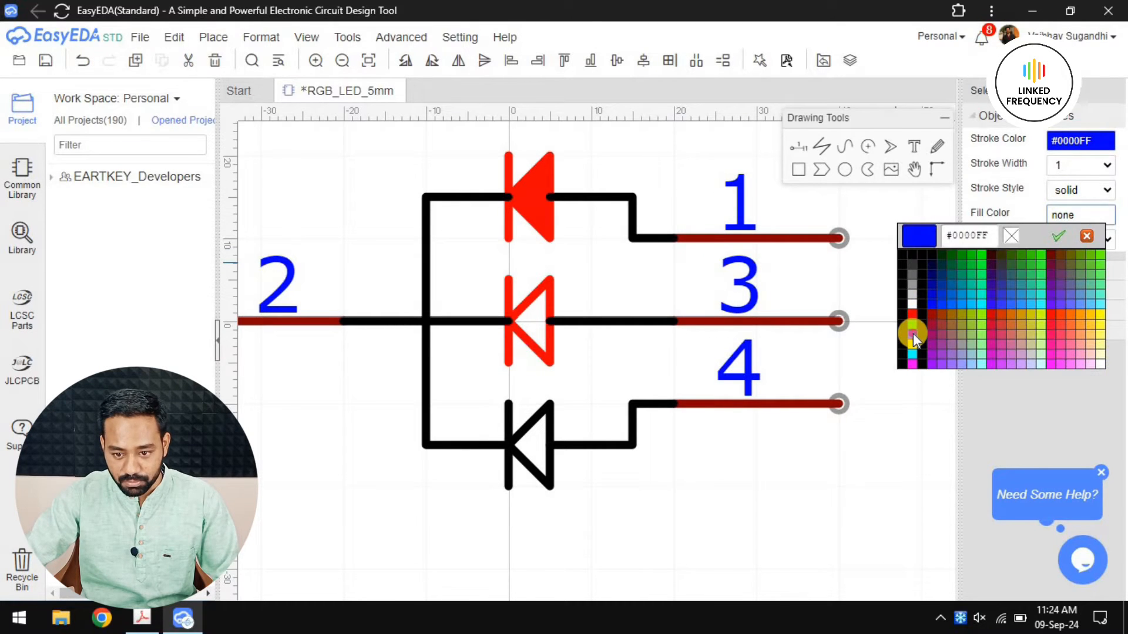
click(913, 333)
click(604, 353)
Set the stroke and fill colour of the lower diode's triangle and bar to green #00FF00 and save the symbol.
right_drag(569, 400, 578, 317)
click(555, 344)
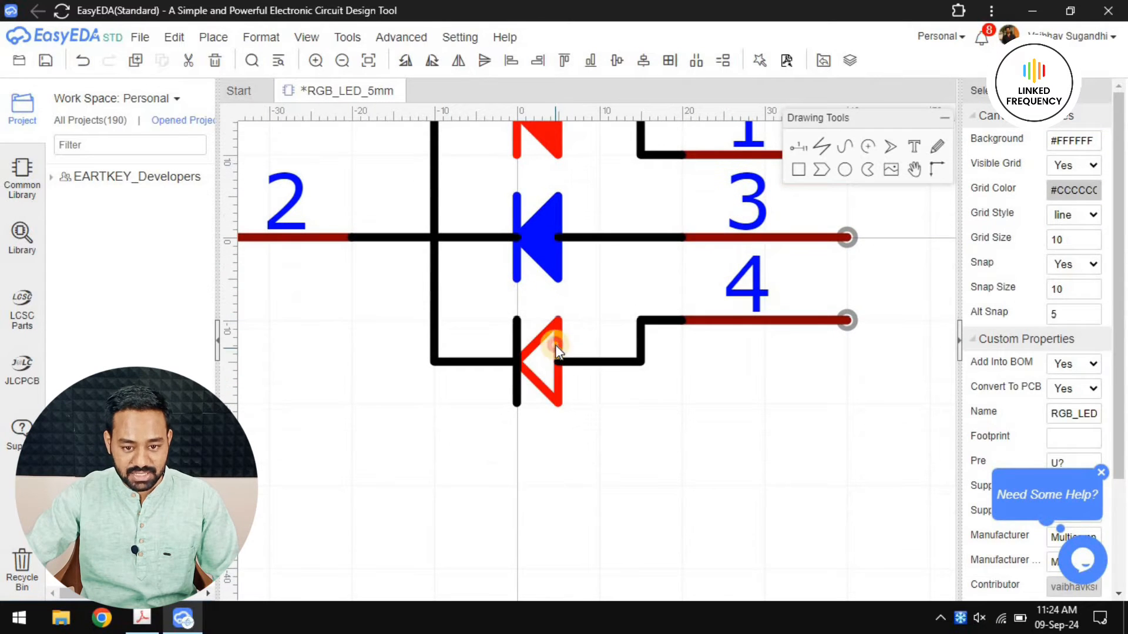
ctrl+click(516, 332)
click(1072, 143)
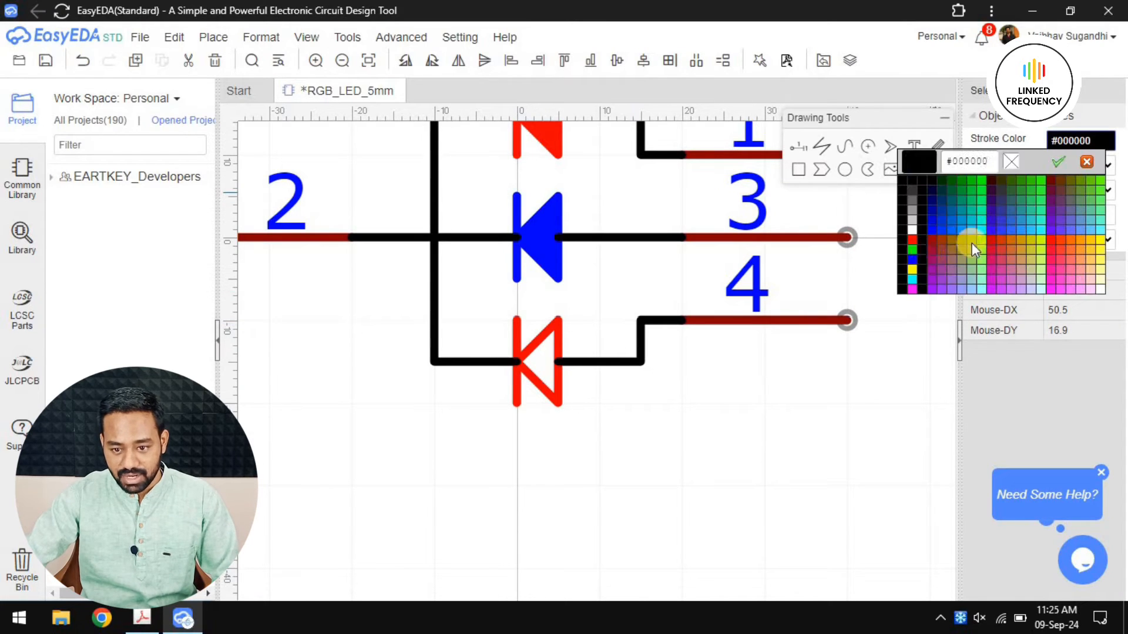
click(912, 246)
click(1081, 215)
click(914, 320)
click(777, 438)
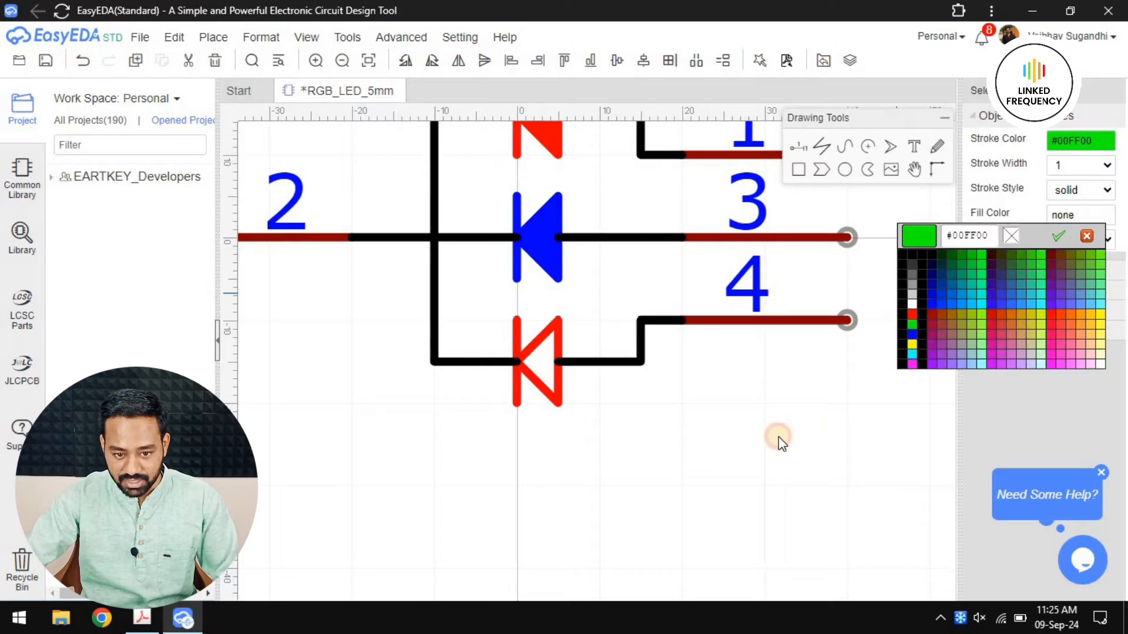
scroll(705, 449, down, 3)
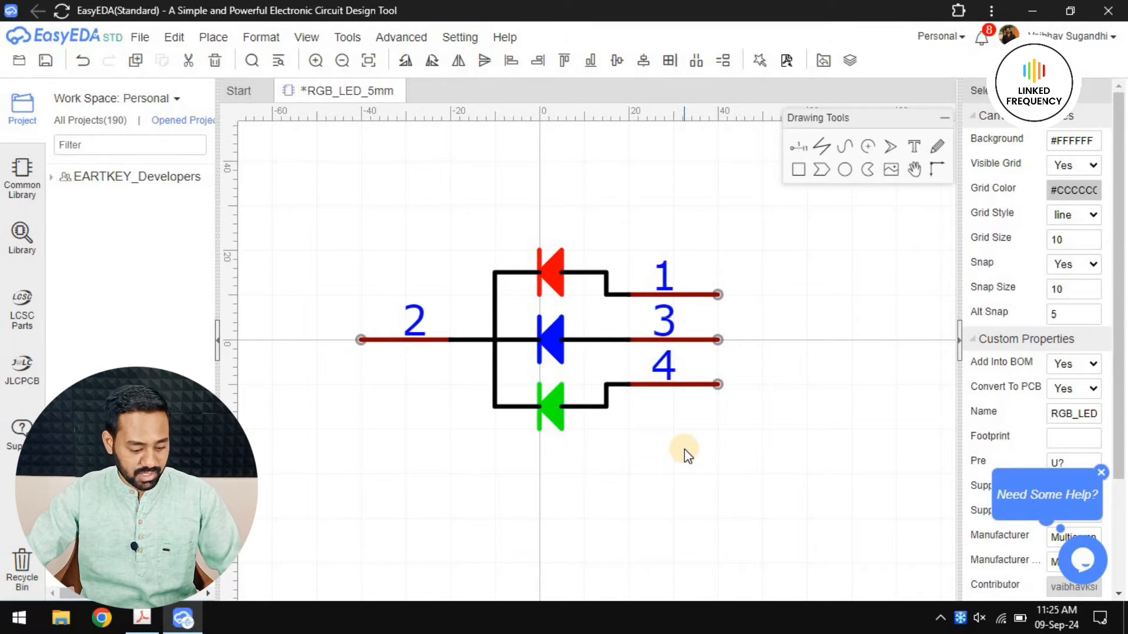
key(ctrl+s)
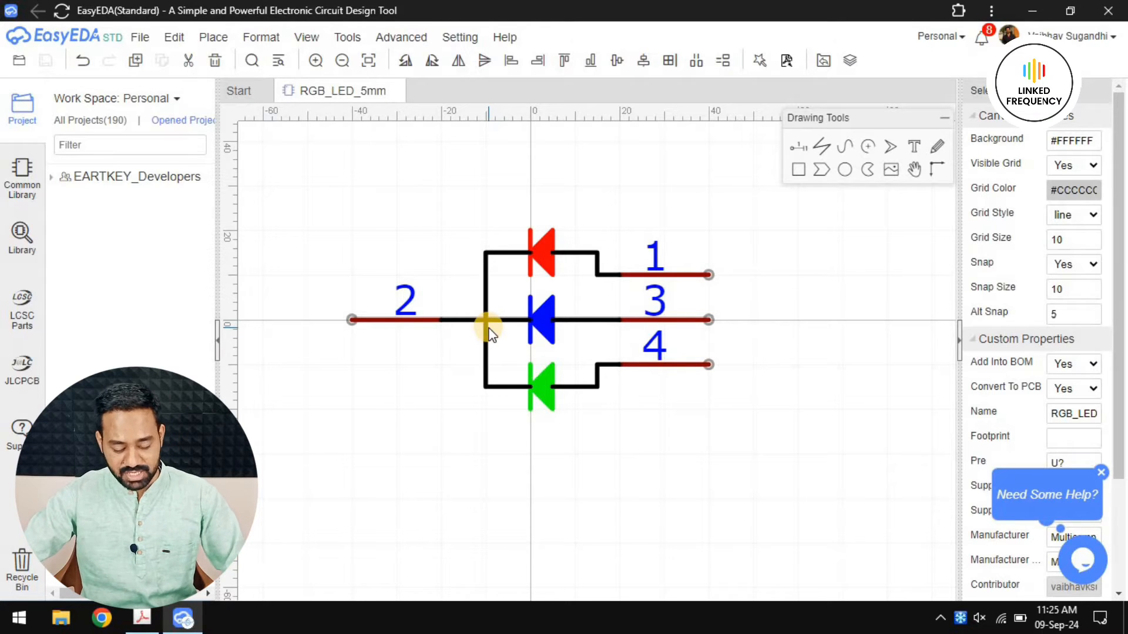
key(ctrl+s)
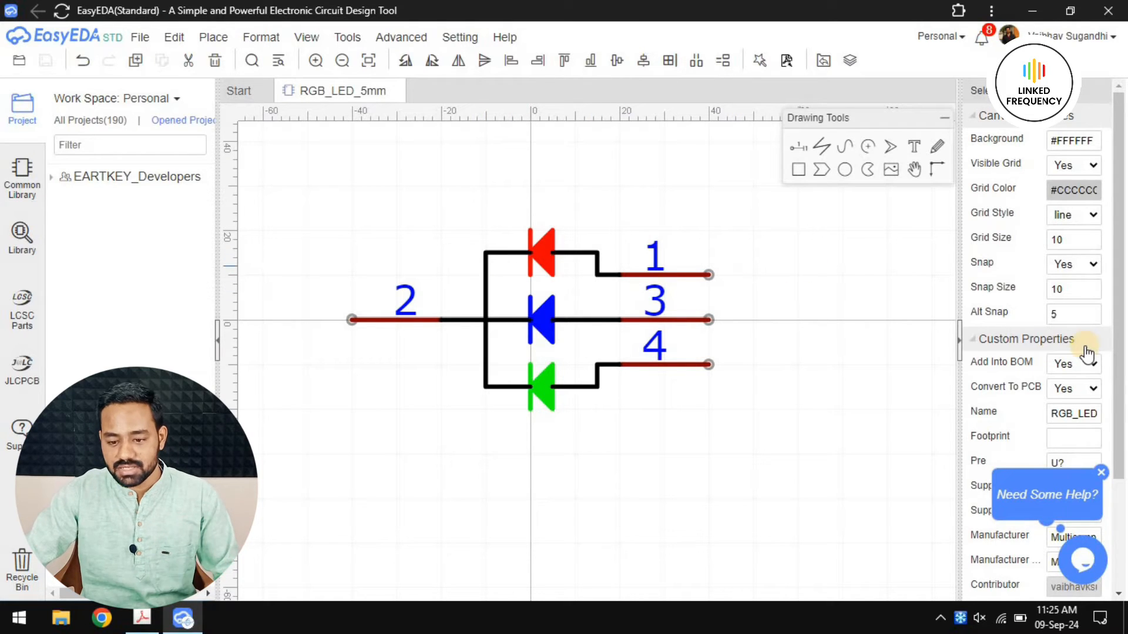
Set the symbol's reference prefix in the custom properties to LED?
scroll(1081, 346, down, 3)
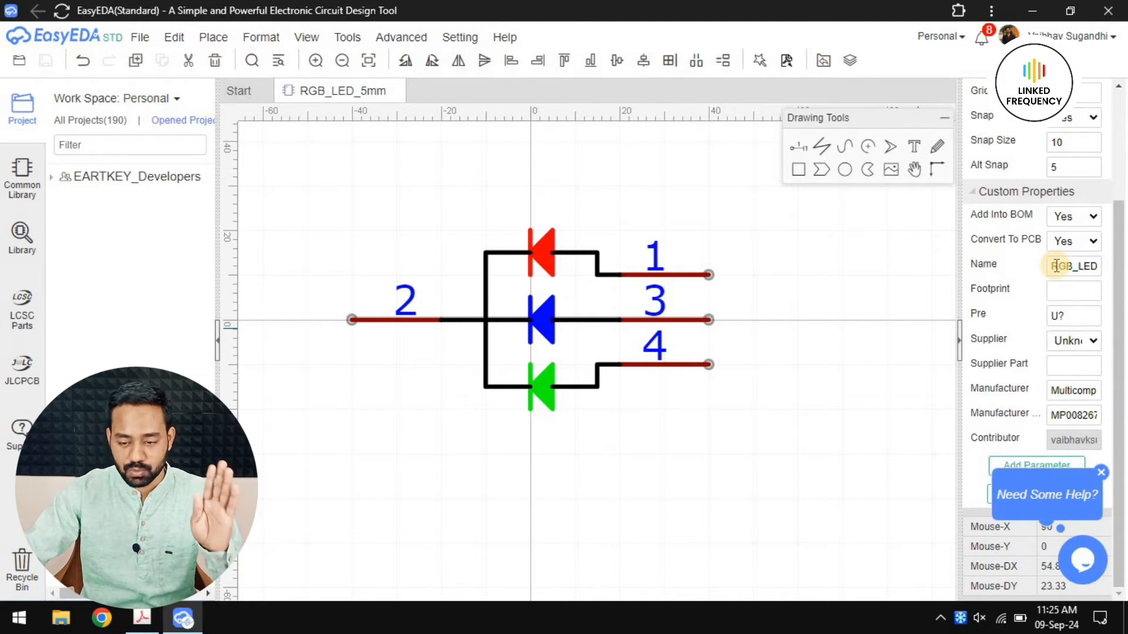
double_click(1070, 314)
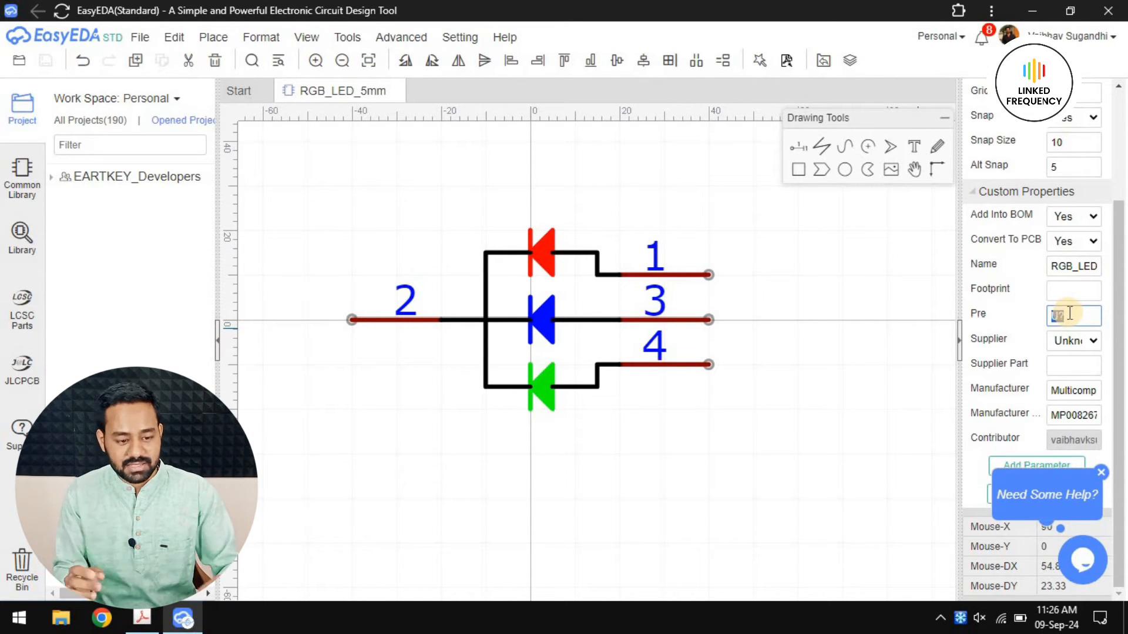
text(LED?)
key(Return)
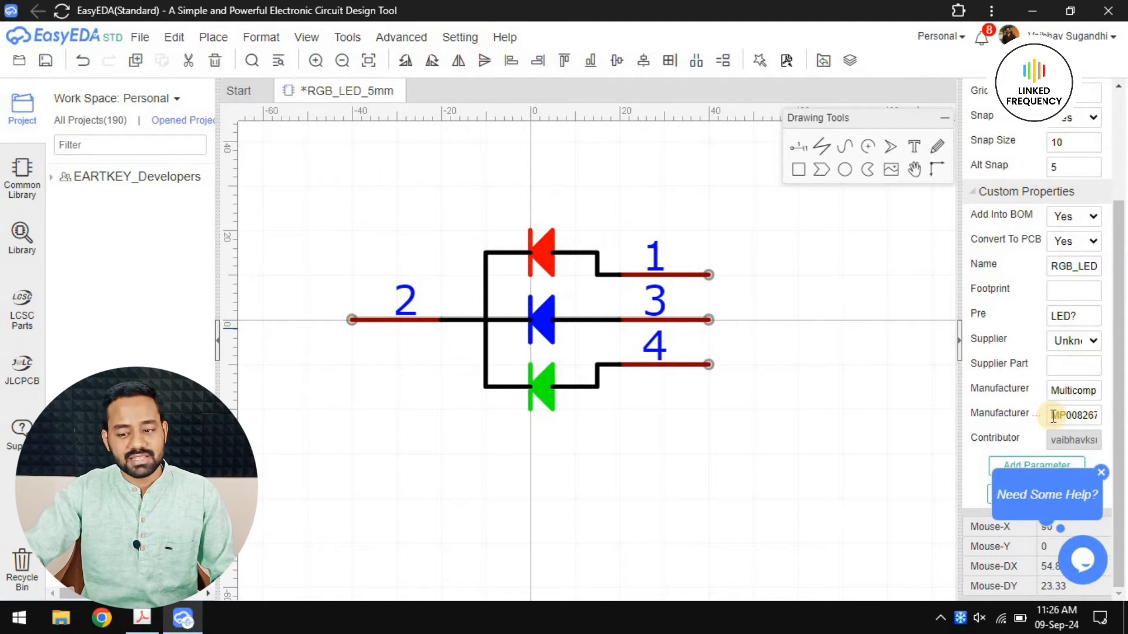
Dismiss the help pop-up, switch to the RGB LED datasheet in Acrobat and examine the top view's body diameters and flat edge.
click(1101, 472)
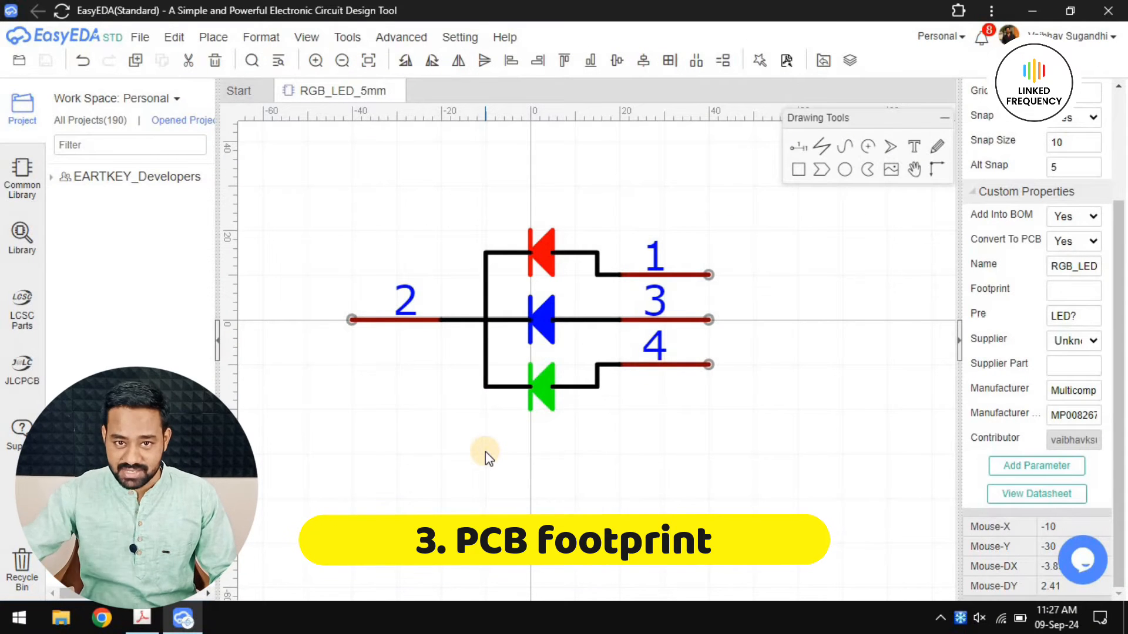
key(alt+Tab)
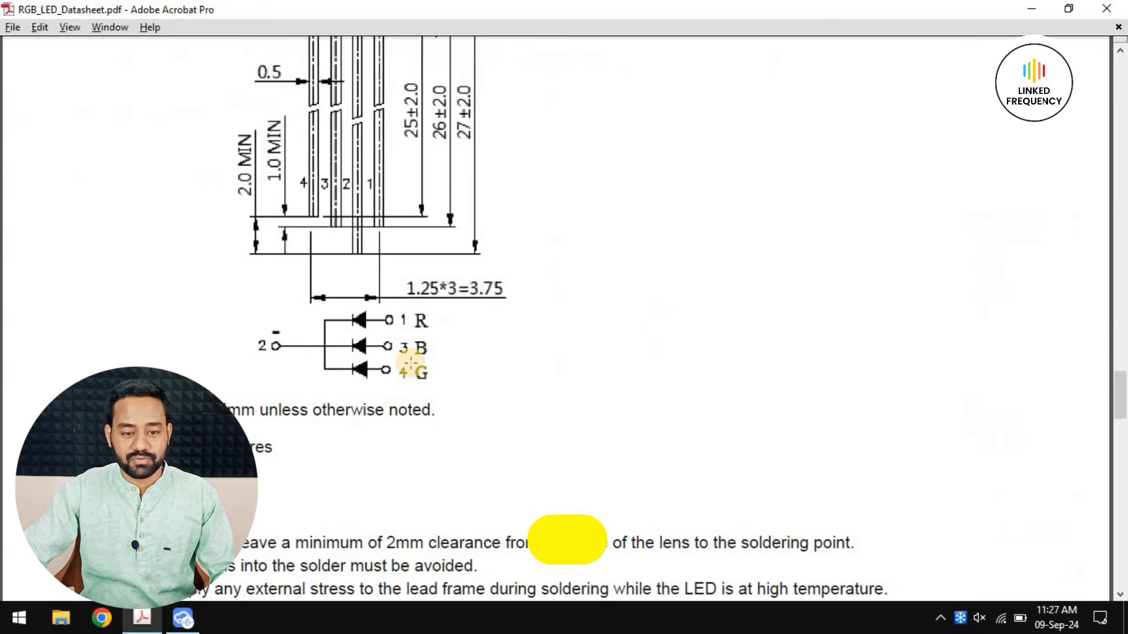
scroll(412, 362, up, 2)
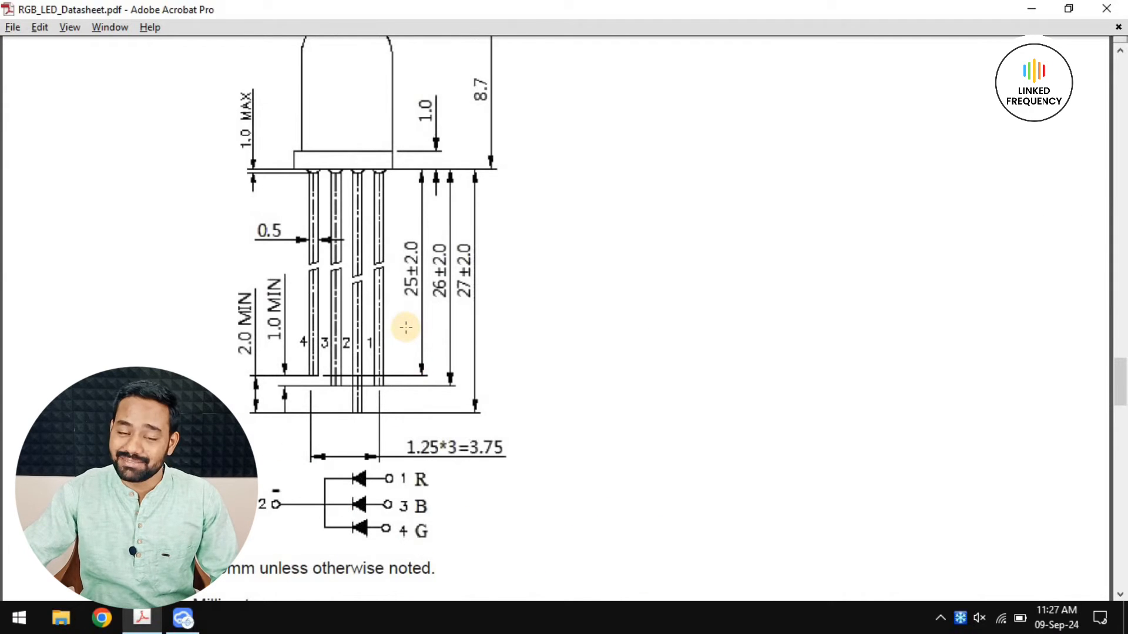
scroll(407, 326, up, 1)
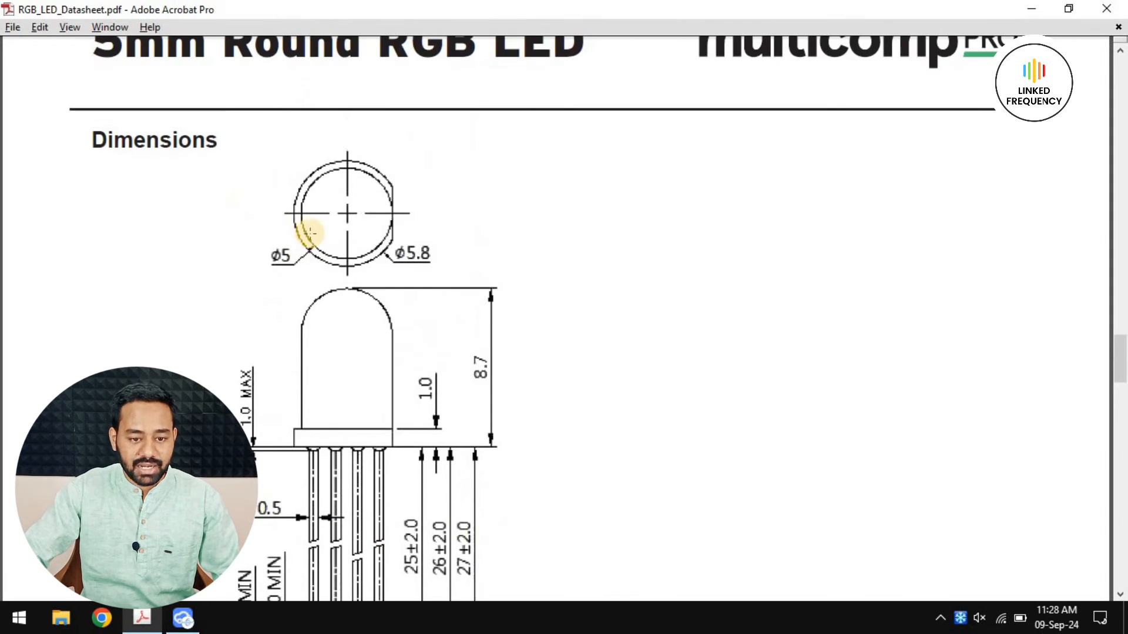
ctrl+scroll(339, 244, up, 3)
scroll(446, 311, up, 1)
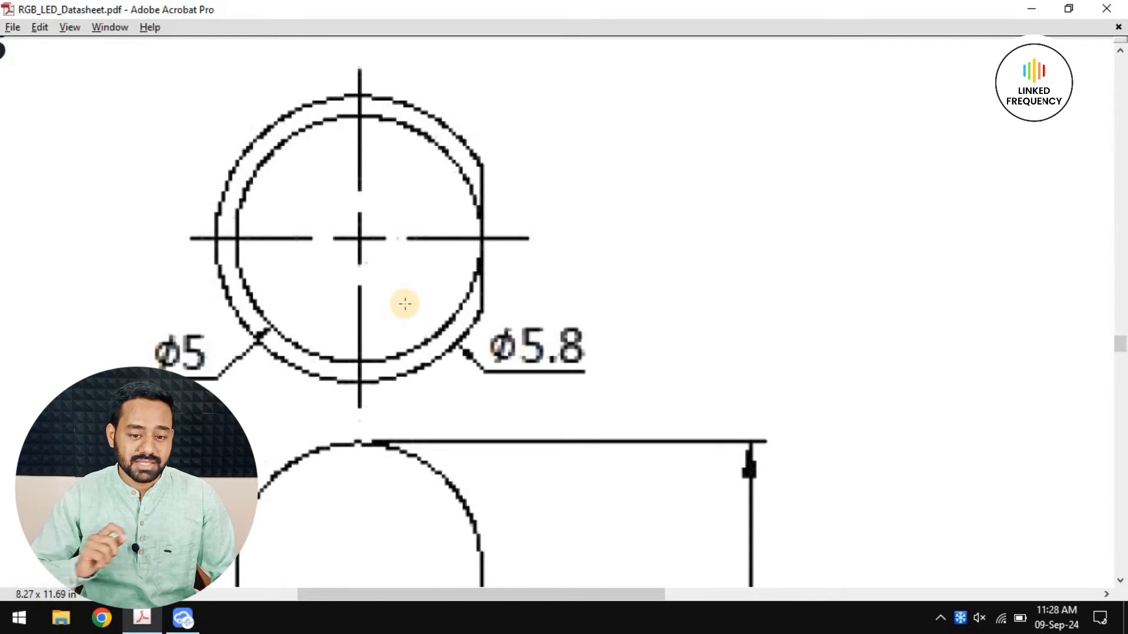
drag(450, 132, 488, 219)
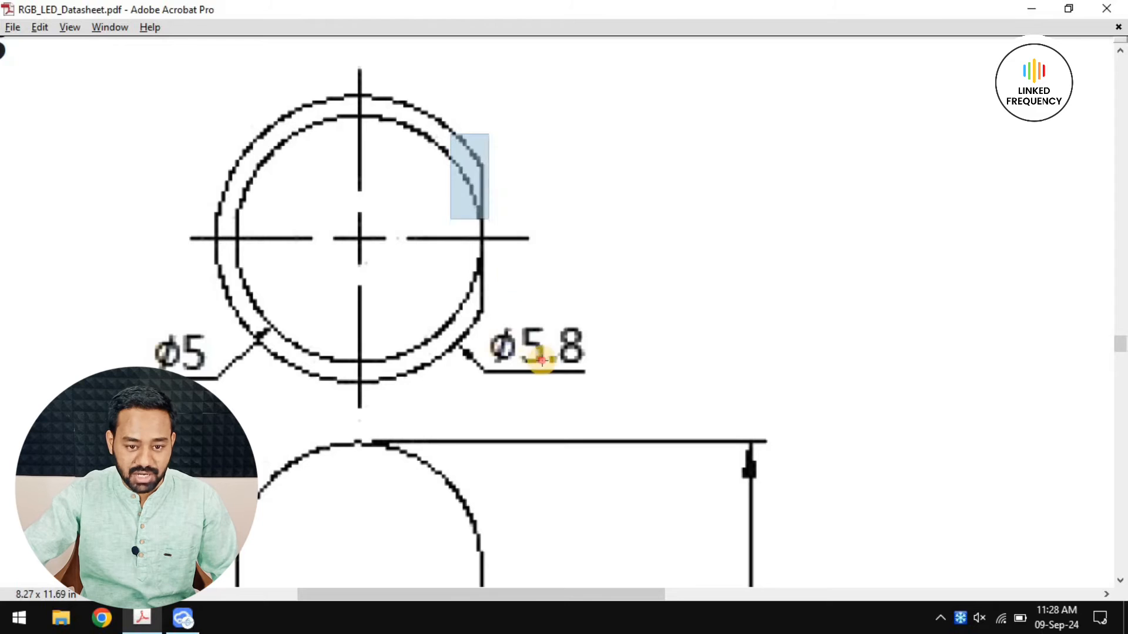
drag(542, 360, 549, 385)
click(732, 315)
click(910, 246)
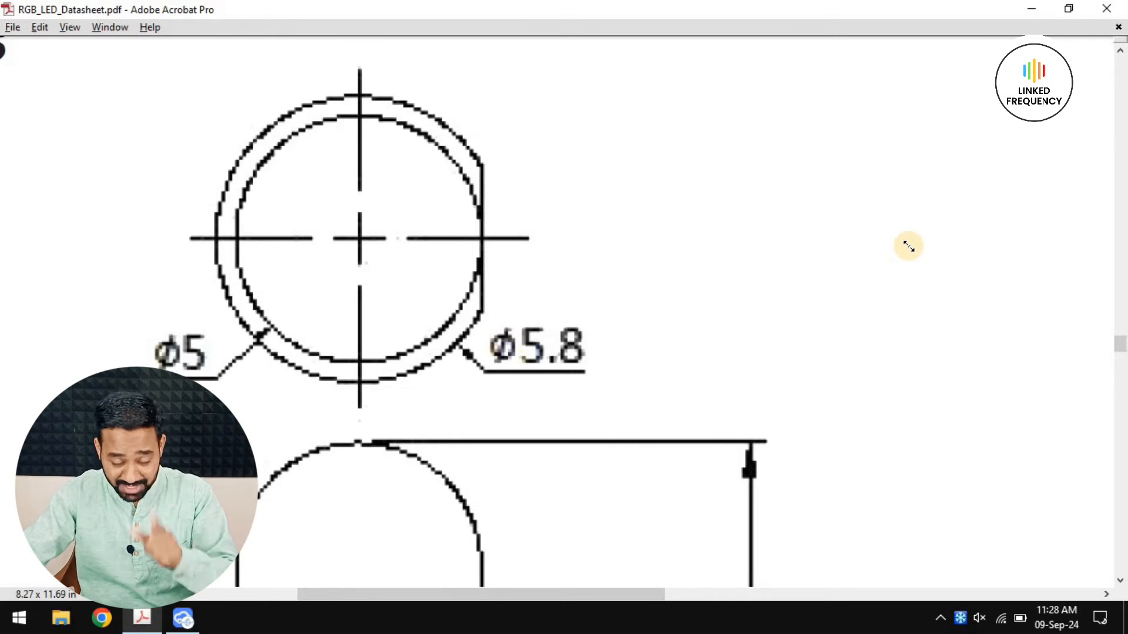
Examine the datasheet's side view for the flat flange edge, lead thickness and pin order relative to the top view.
scroll(667, 242, down, 8)
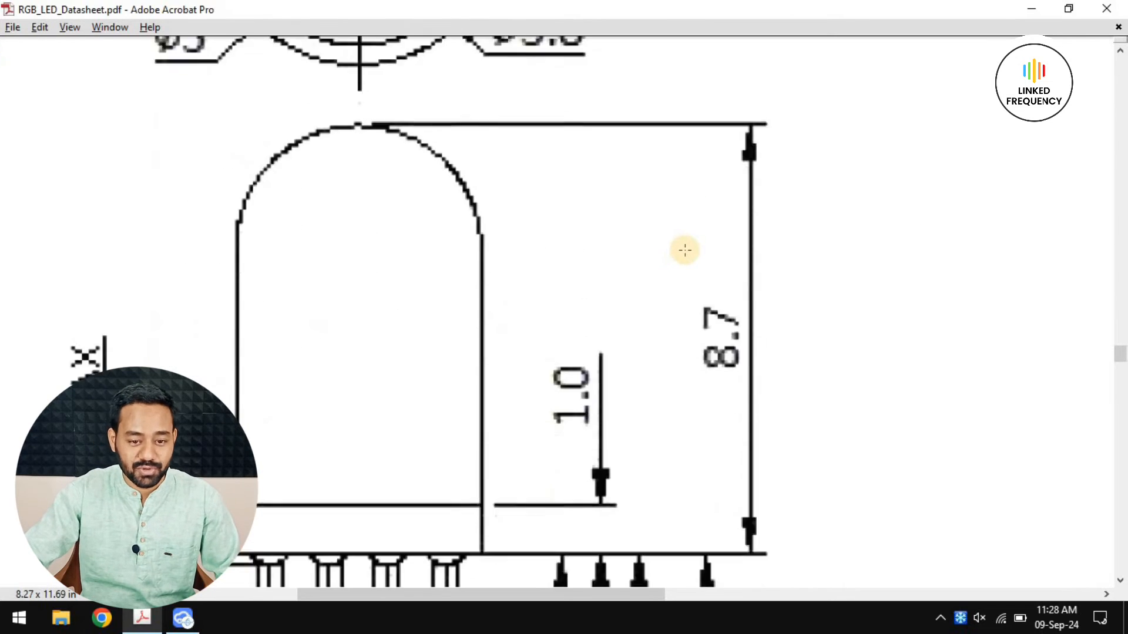
scroll(548, 319, down, 1)
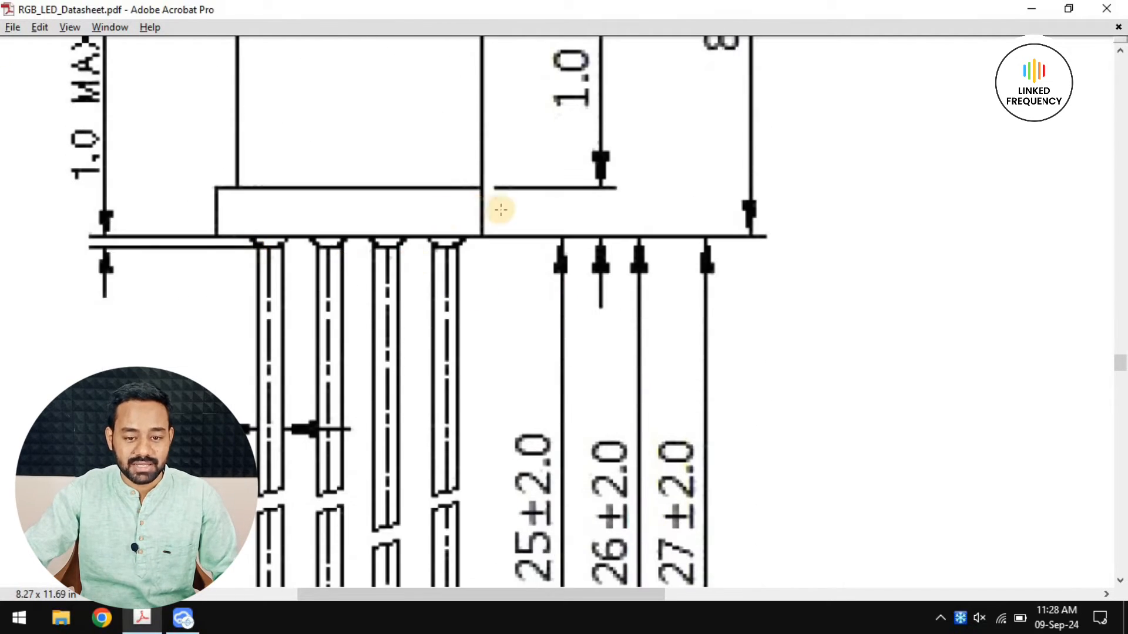
drag(448, 147, 521, 268)
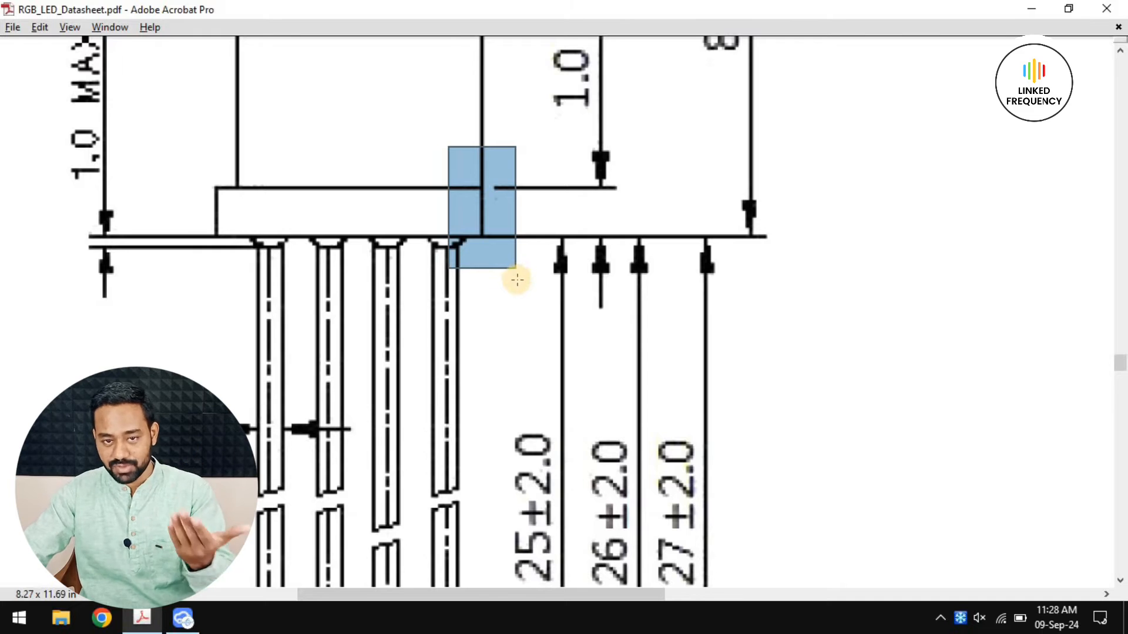
scroll(478, 267, down, 7)
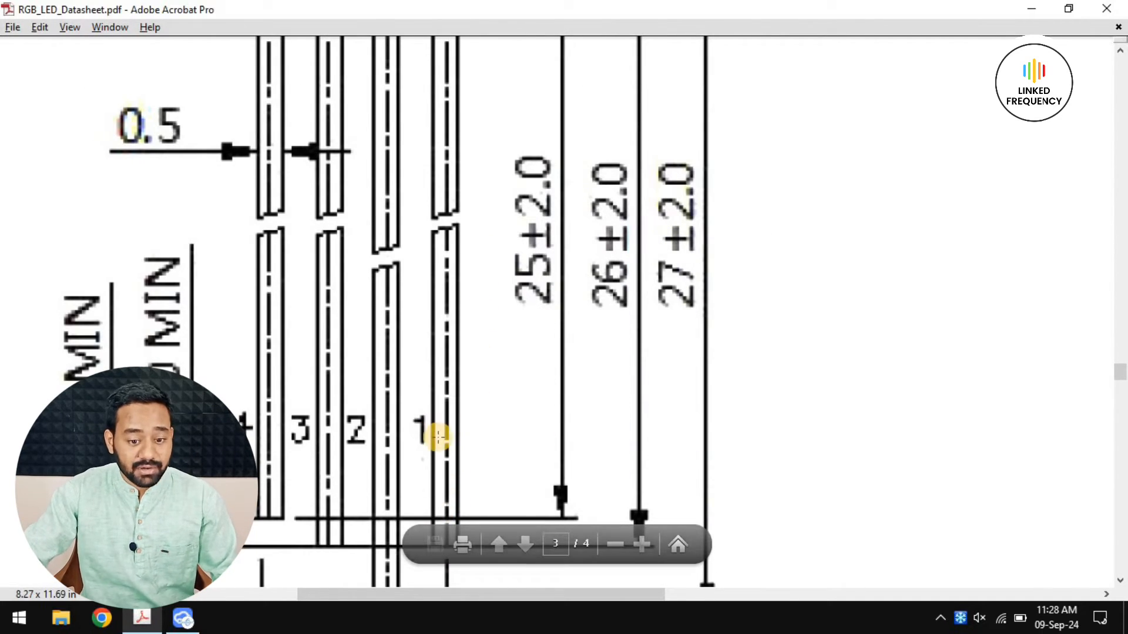
scroll(450, 435, down, 3)
scroll(493, 434, up, 13)
scroll(493, 360, up, 20)
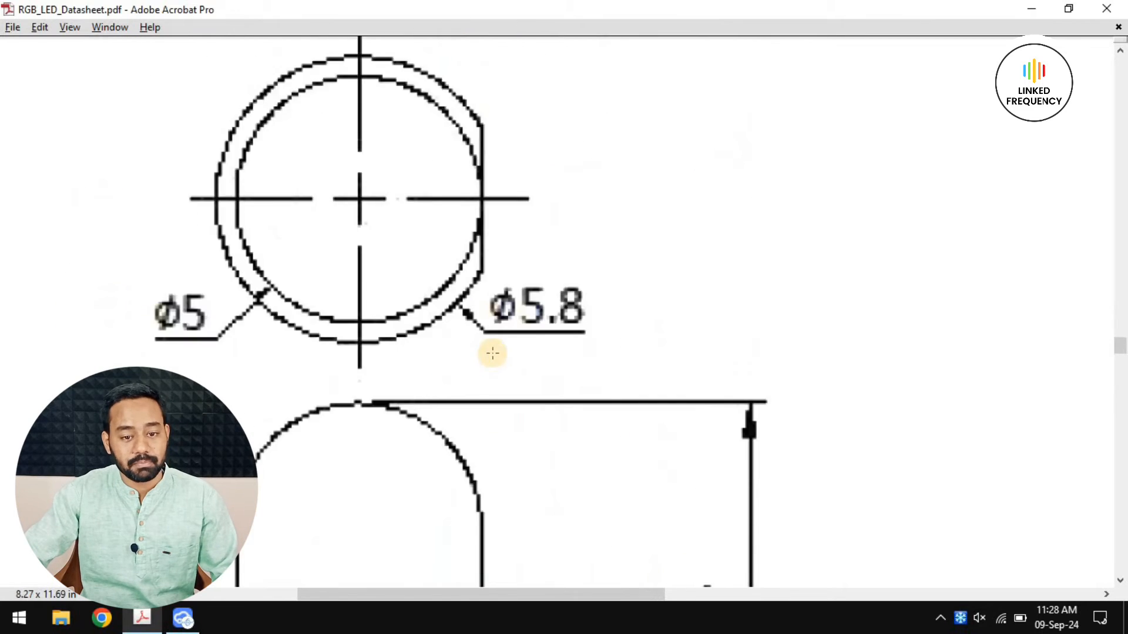
scroll(530, 395, down, 15)
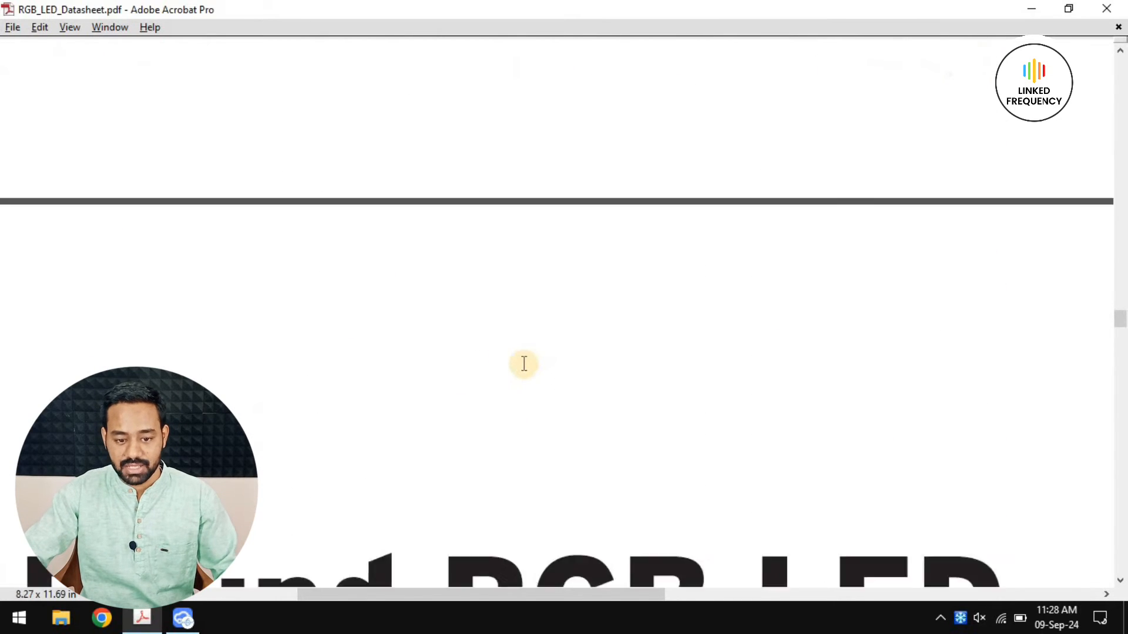
ctrl+scroll(529, 368, down, 3)
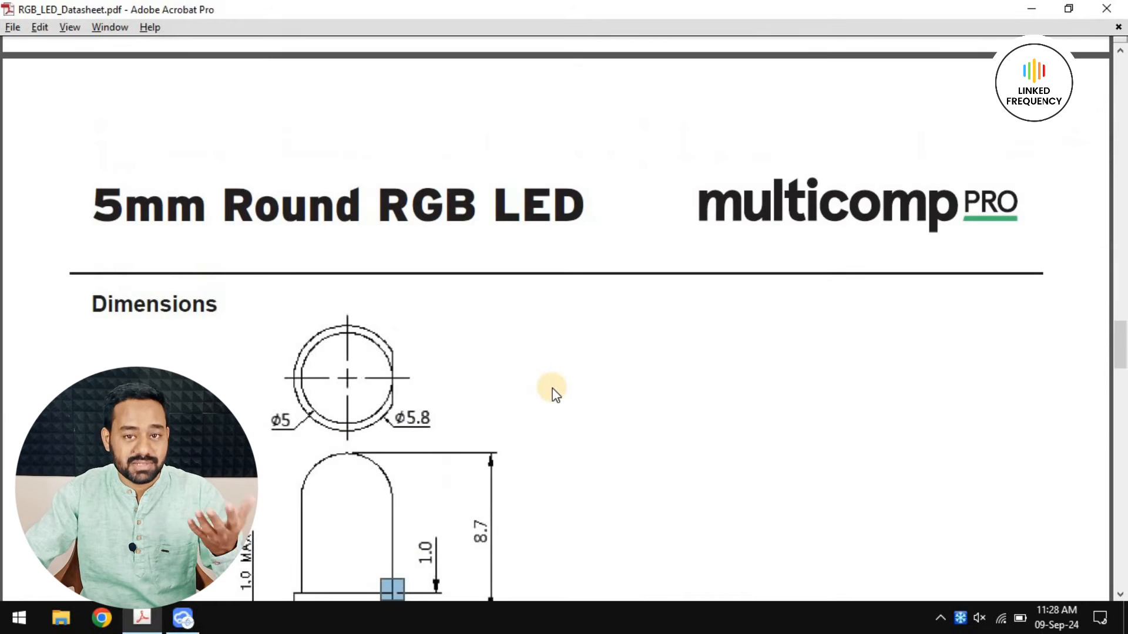
scroll(556, 400, down, 2)
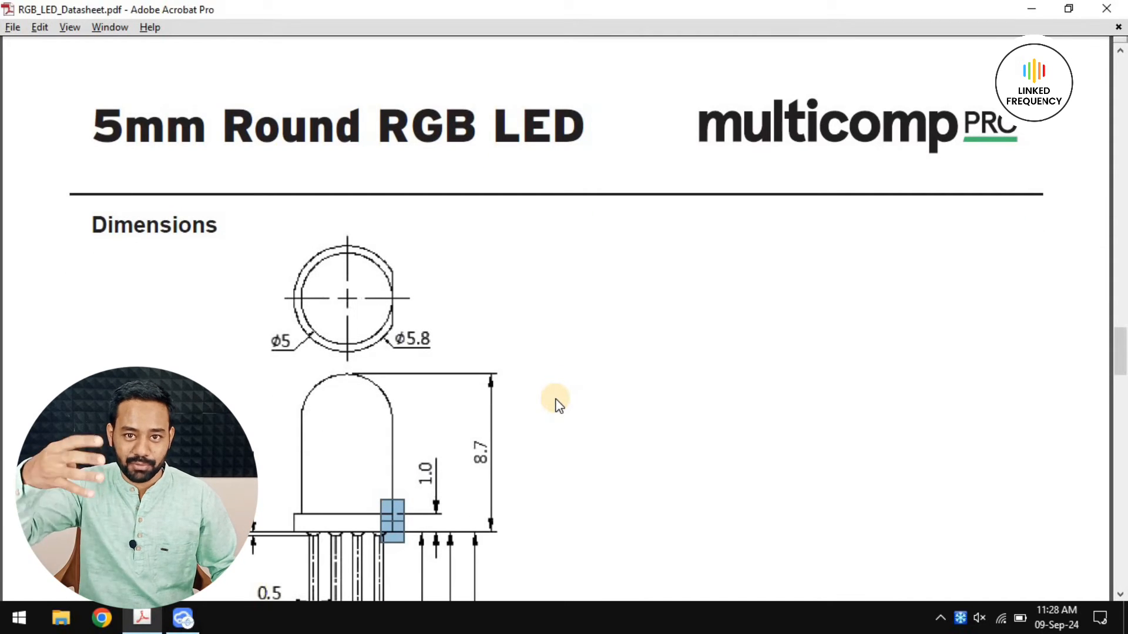
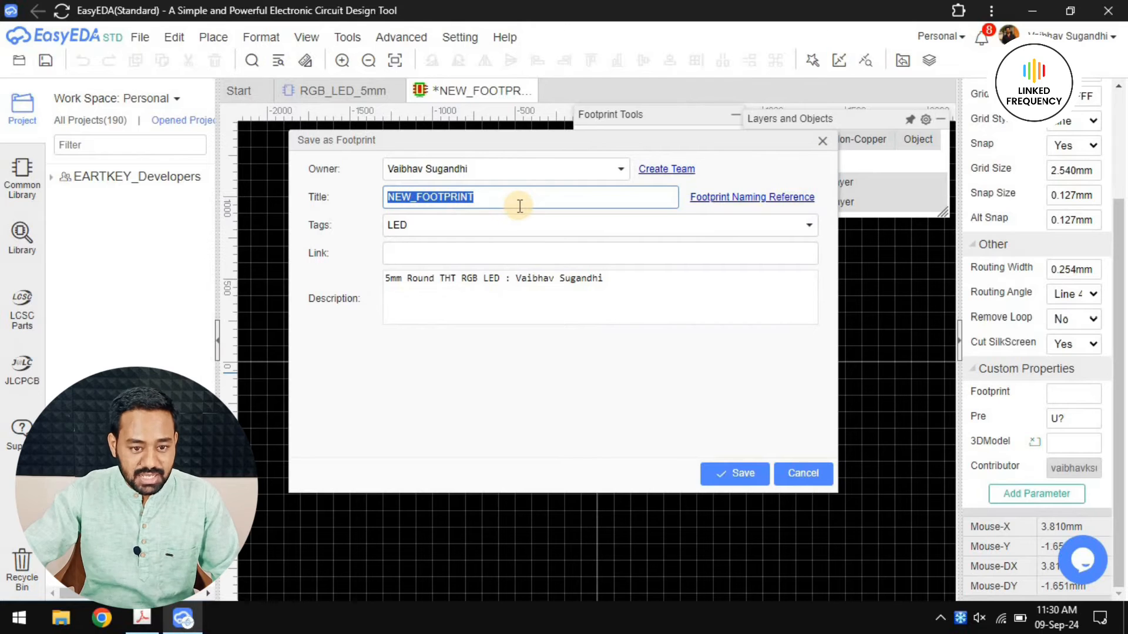
Title the new footprint THT_RGB_LED and save it.
text(THT)
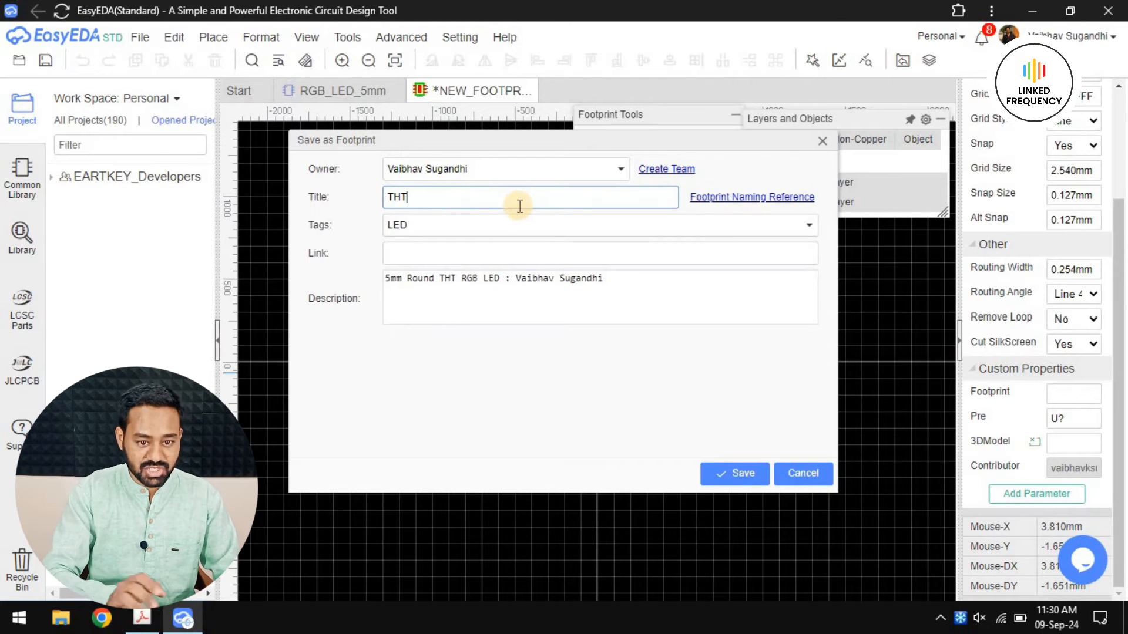
text(_RGV)
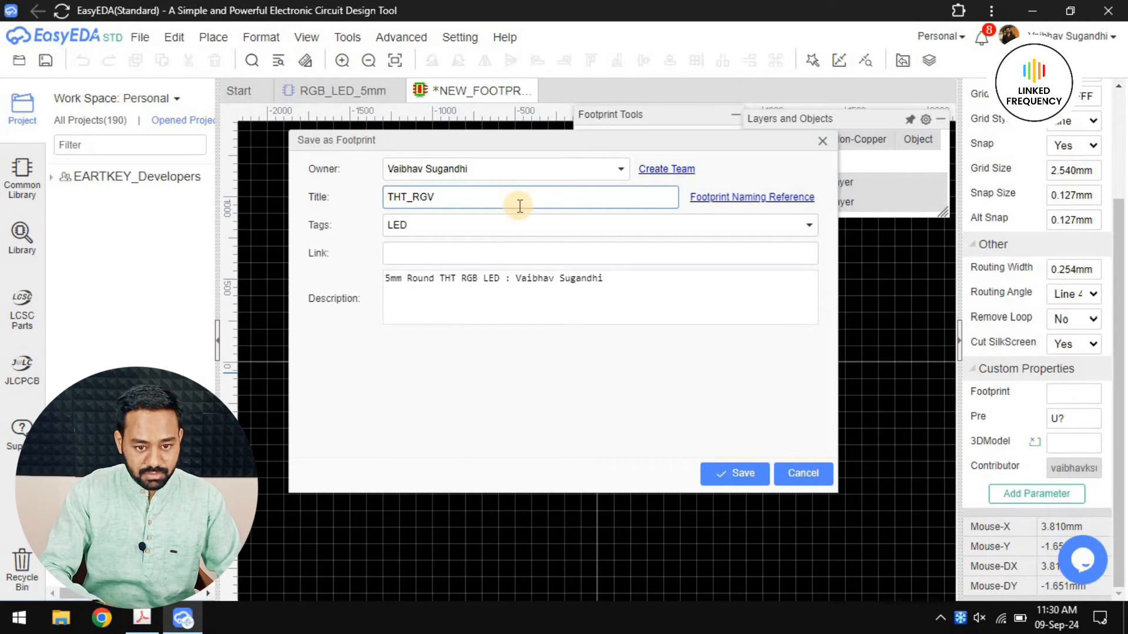
key(BackSpace)
text(B_LED)
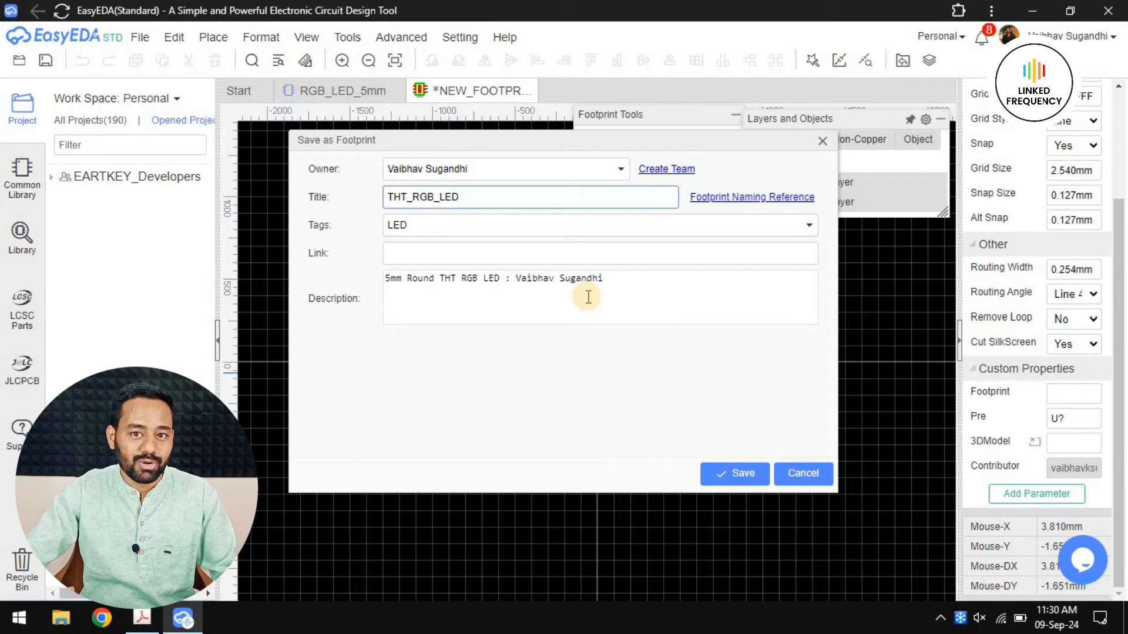
click(734, 473)
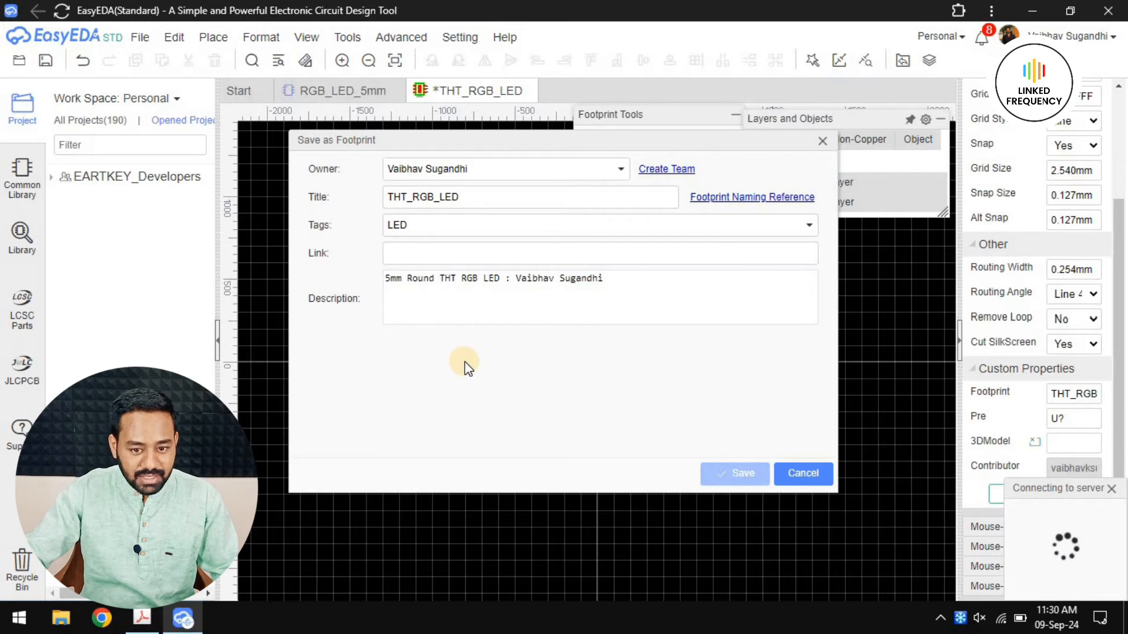
Place four round pads in a horizontal row from right to left, starting about 4.8 mm right of the origin.
click(615, 145)
scroll(565, 343, up, 5)
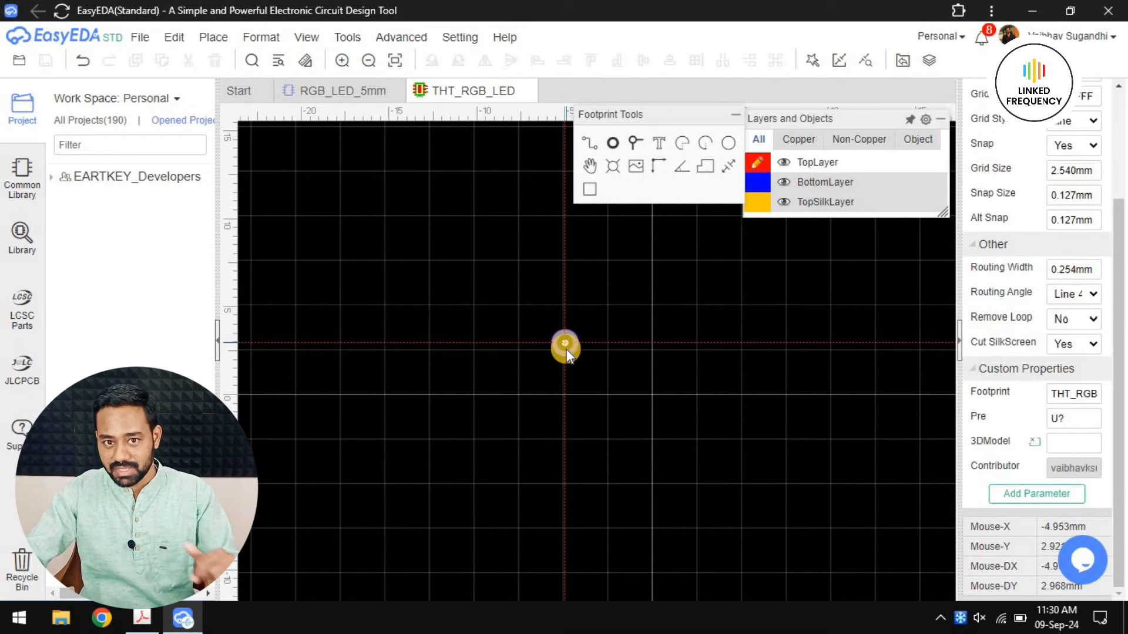
click(523, 364)
scroll(565, 451, up, 3)
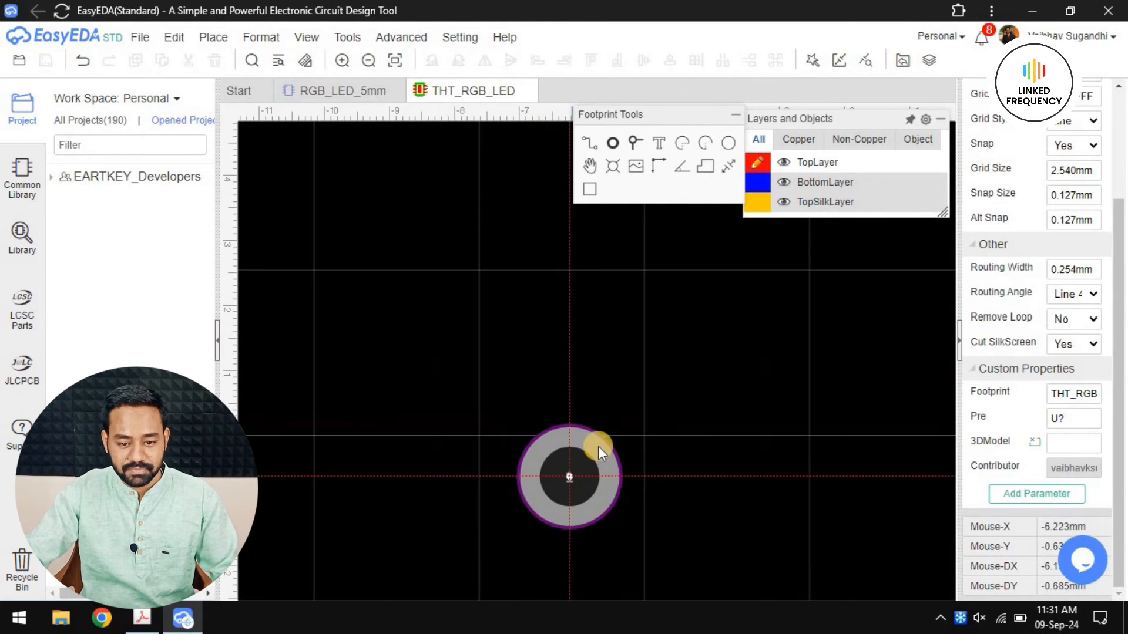
right_drag(423, 405, 412, 399)
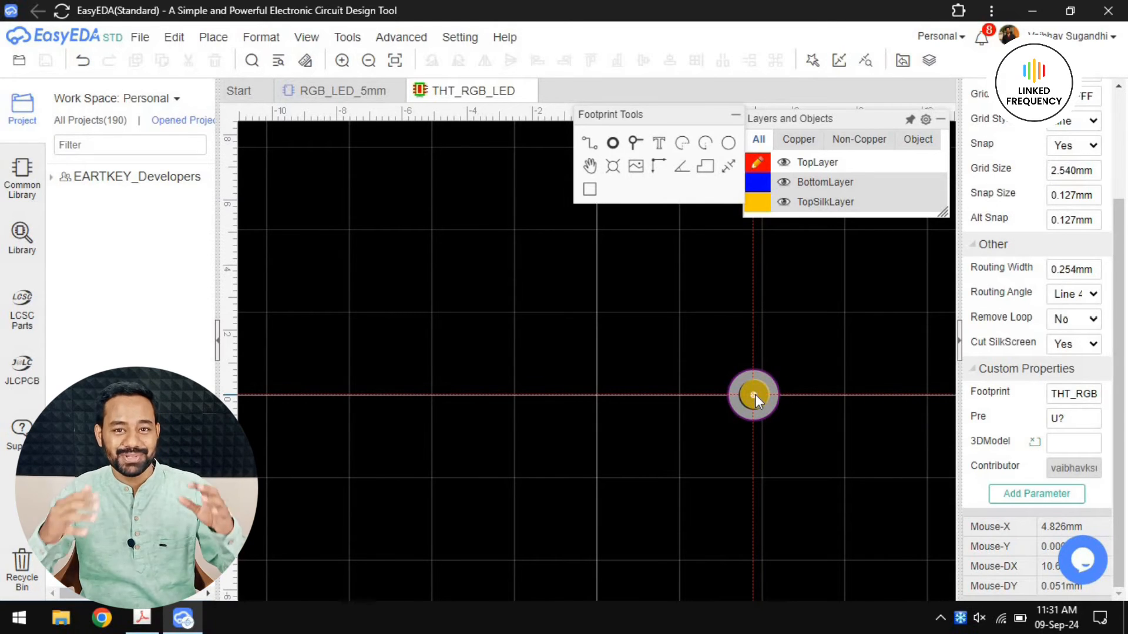
click(754, 394)
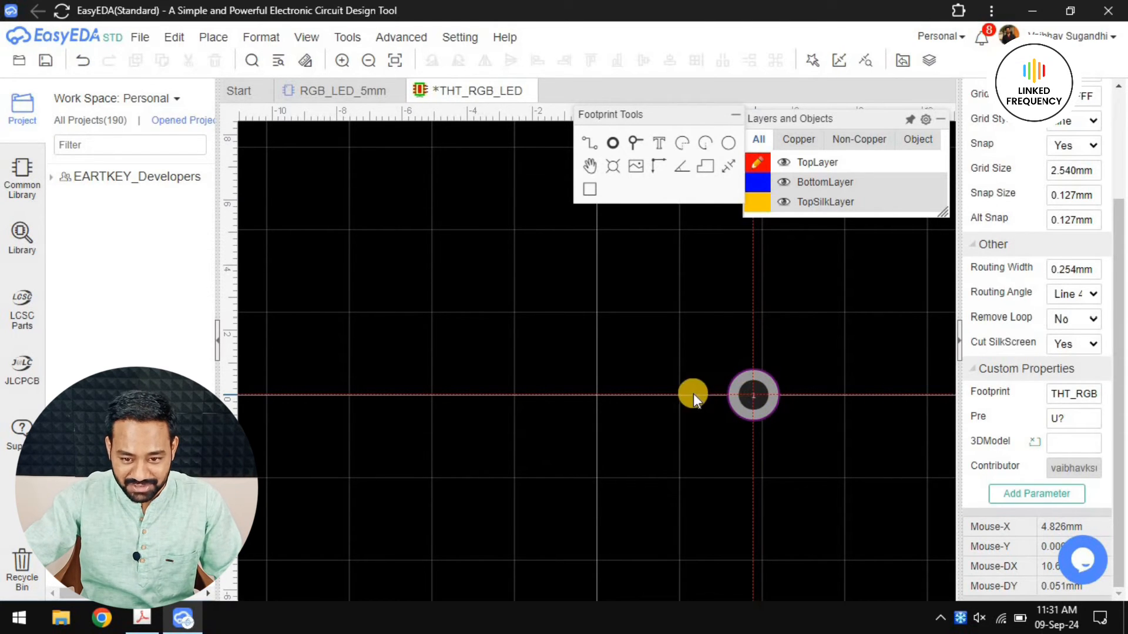
click(670, 395)
click(530, 395)
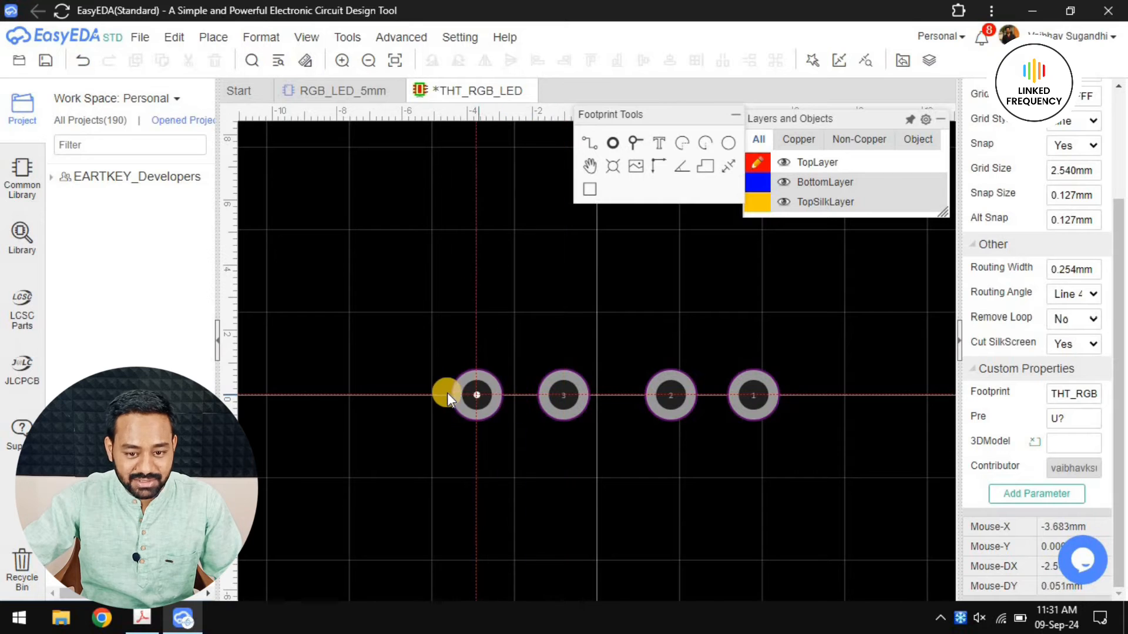
click(446, 393)
right_drag(498, 443, 477, 421)
Select all four pads and set their centre Y to 0 mm.
drag(346, 281, 857, 468)
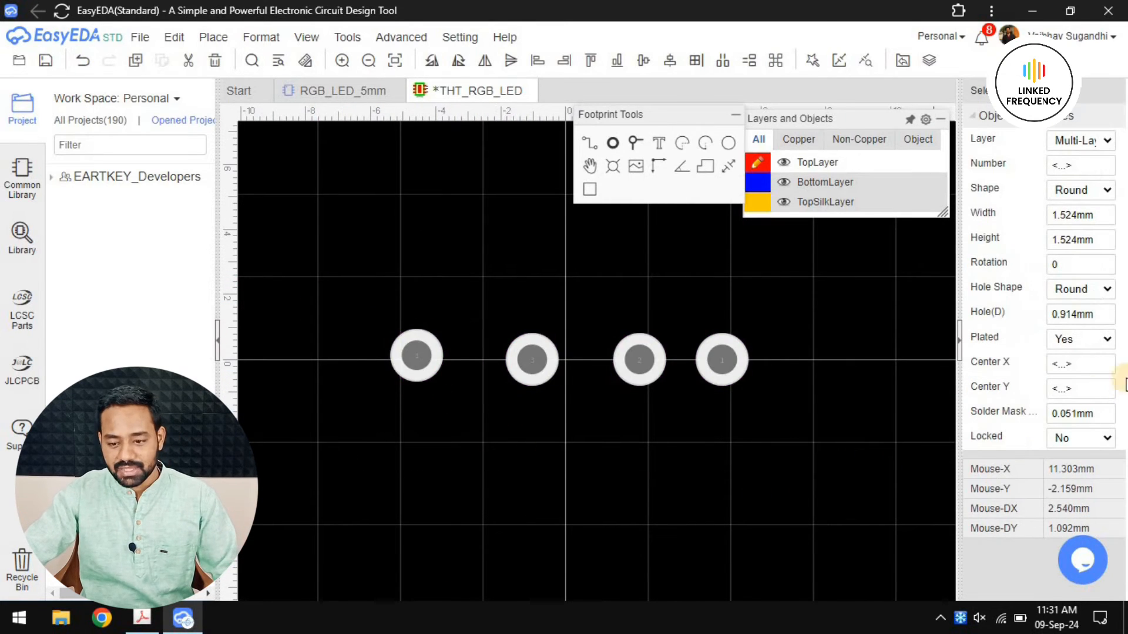
click(1075, 387)
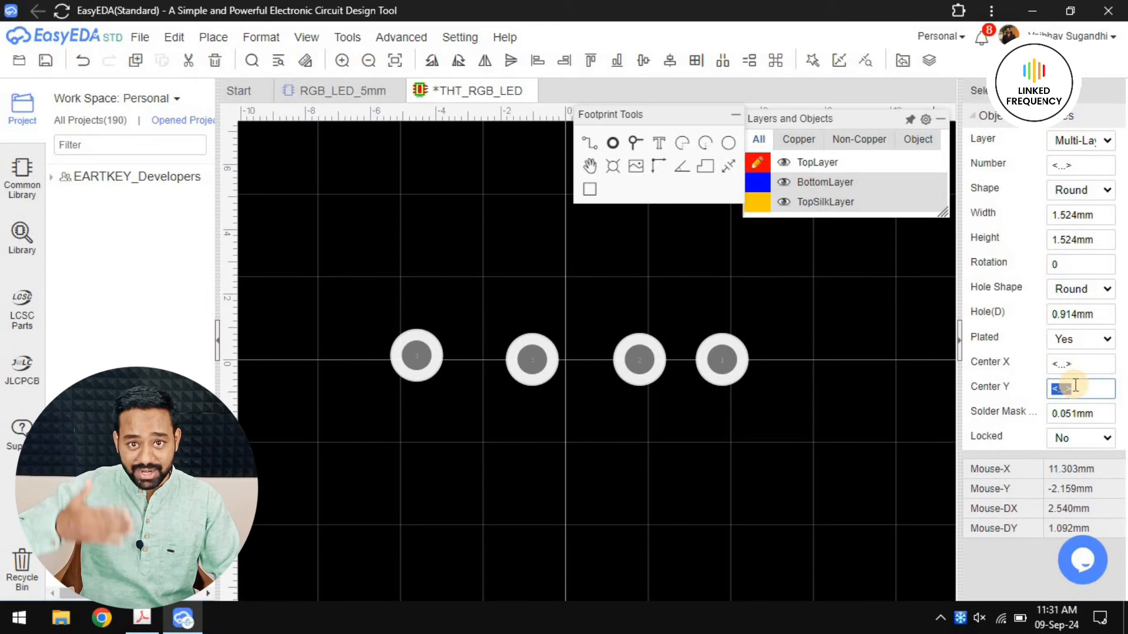
text(0)
key(Return)
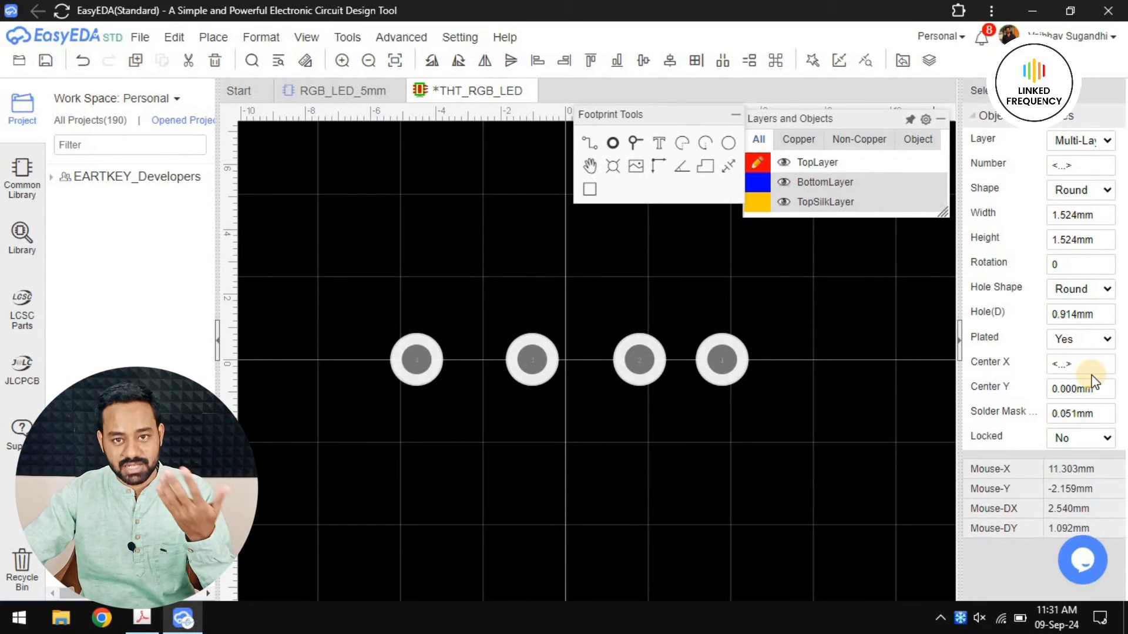
Change pad 1 to an oval shape with a width of 0.8 mm and a height of 2 mm.
click(744, 372)
click(720, 362)
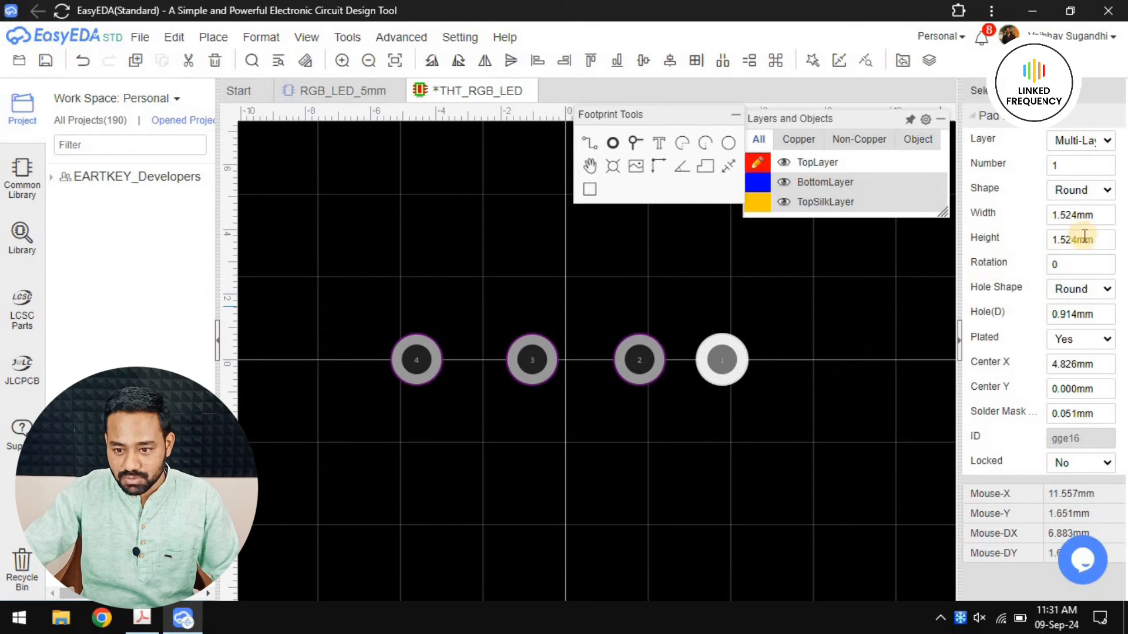
click(1090, 188)
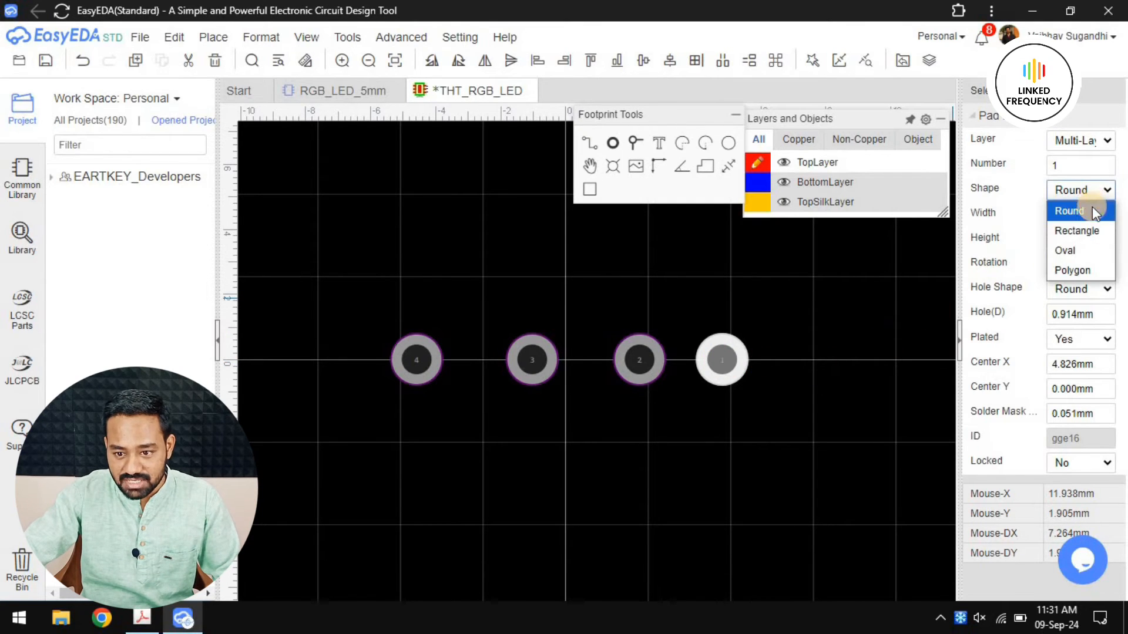
click(1073, 252)
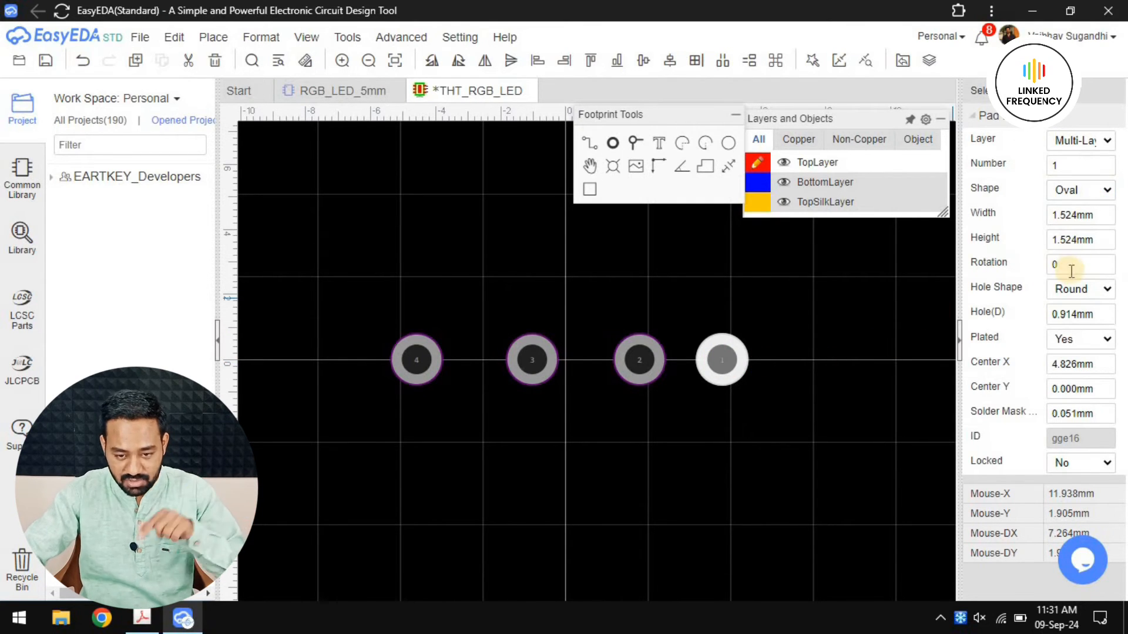
click(1079, 222)
text(0.8)
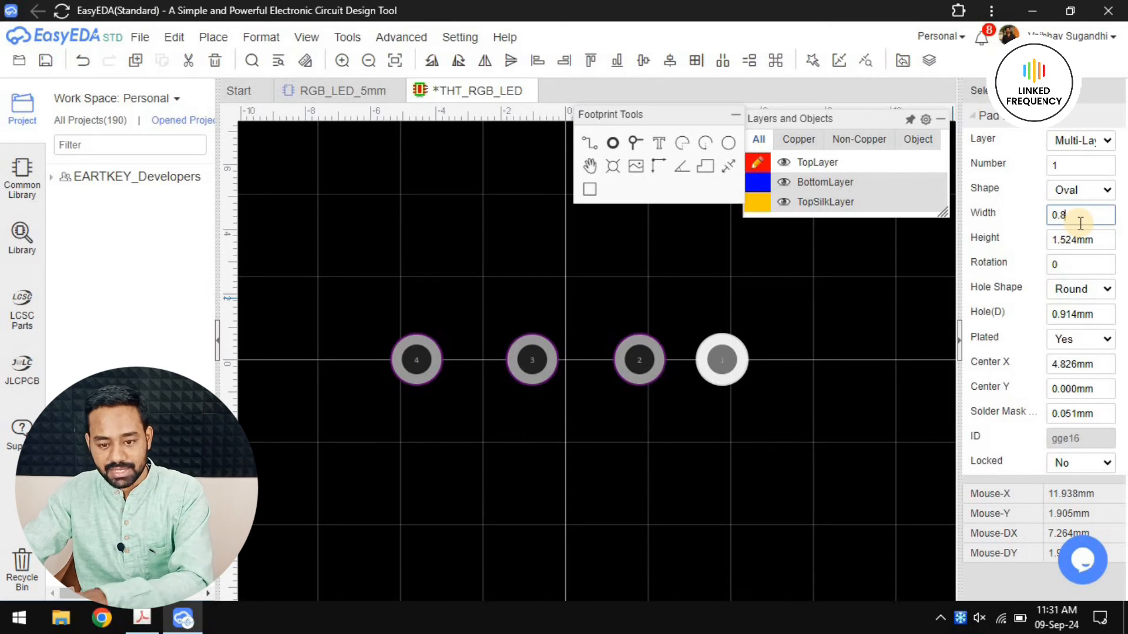
key(Return)
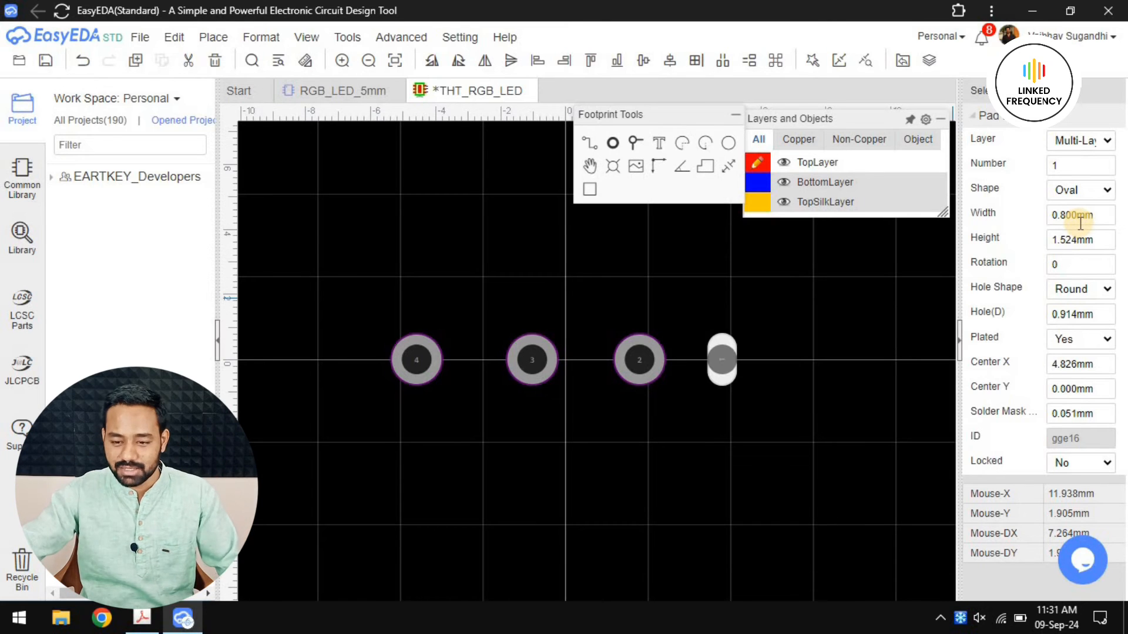
click(1072, 239)
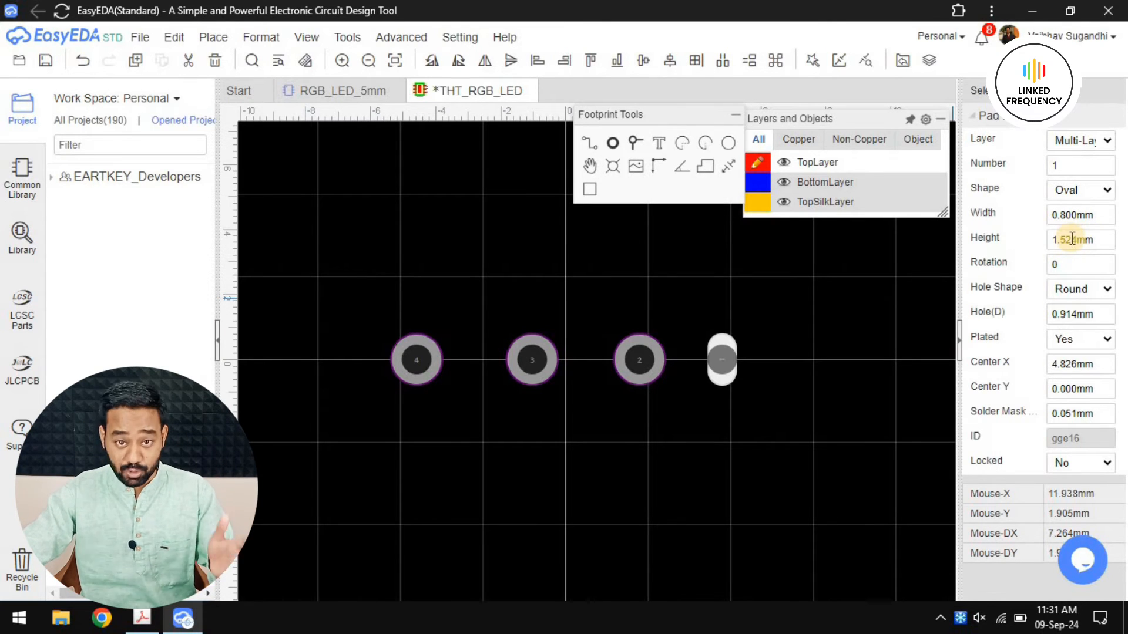
click(1070, 237)
text(2)
key(Return)
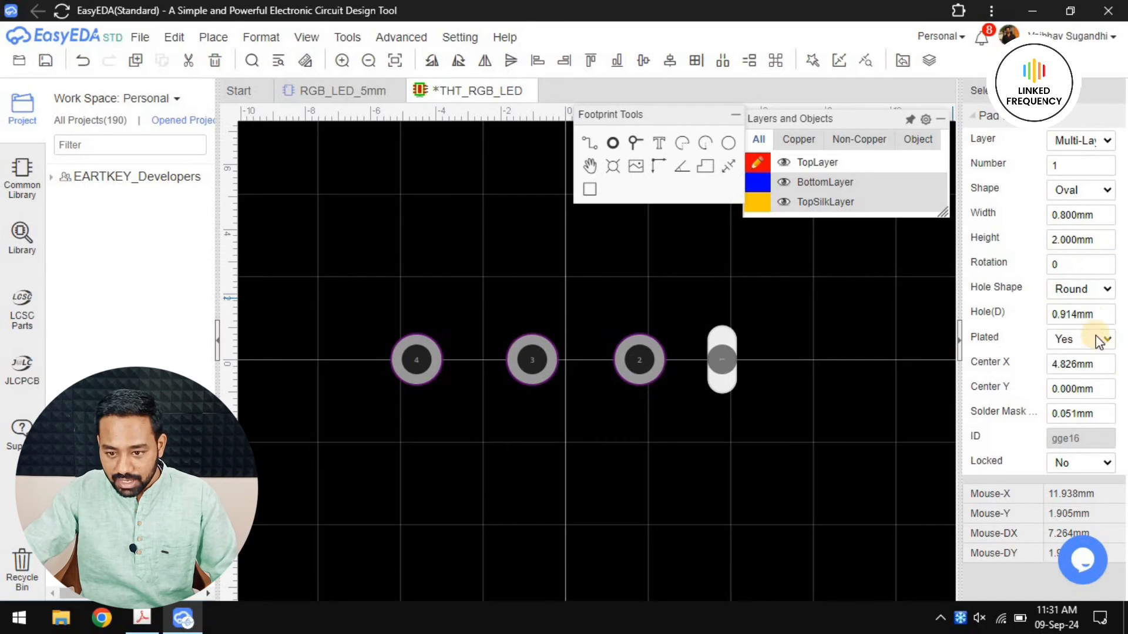
Set pad 1's hole diameter to 0.6 mm.
click(1092, 315)
text(0.)
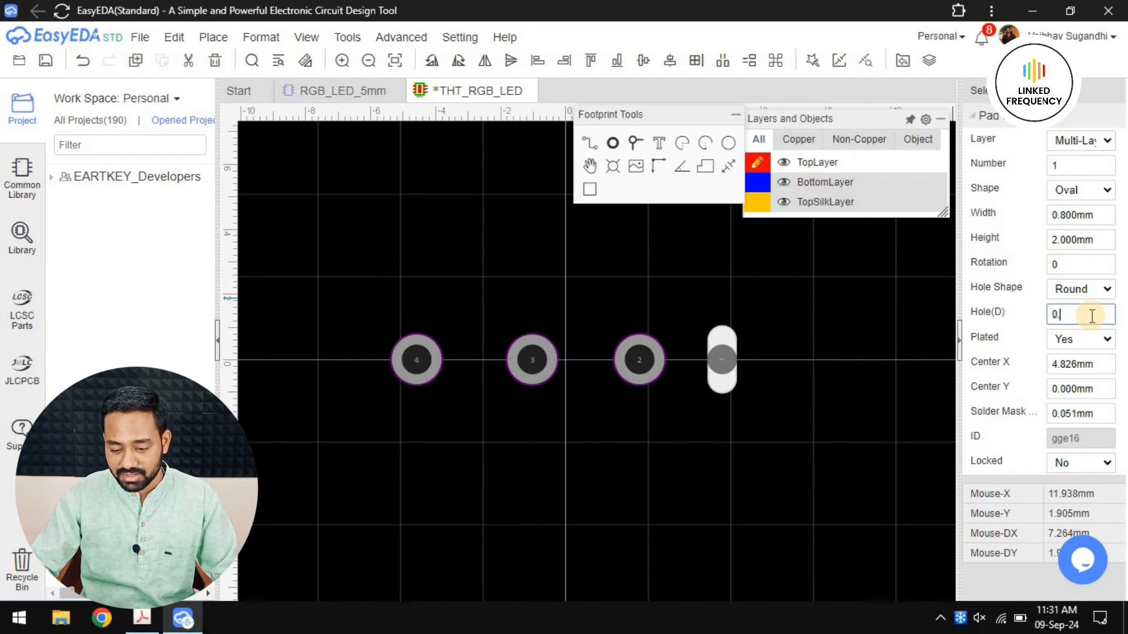
text(6)
key(Return)
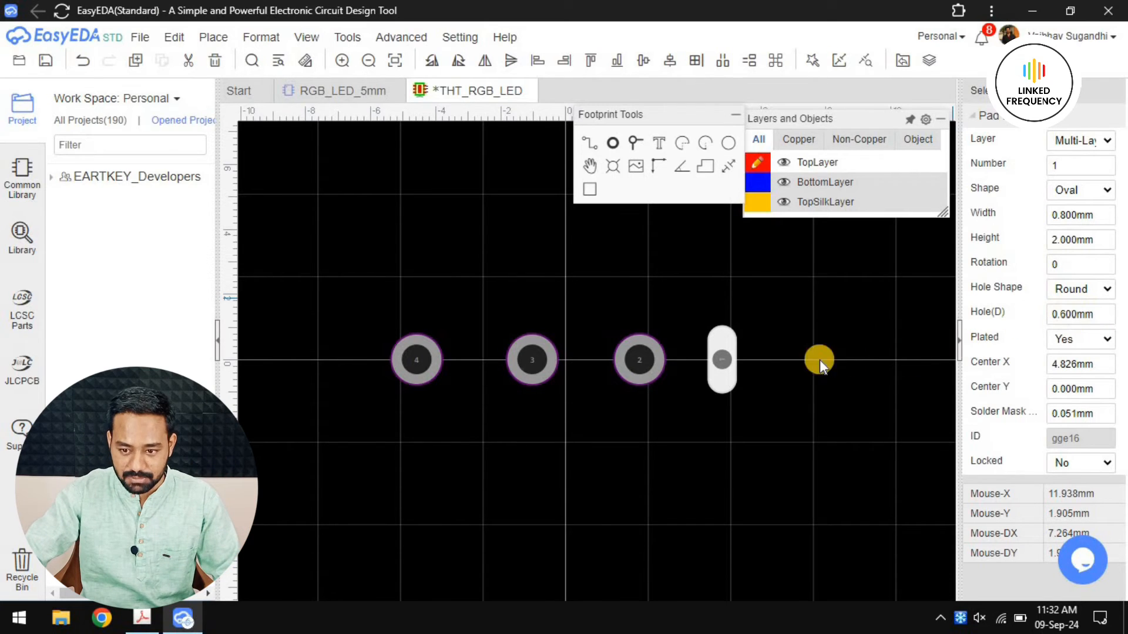
Change pads 2, 3 and 4 together to an oval shape 0.8 mm wide and 2 mm high.
click(640, 360)
ctrl+click(513, 368)
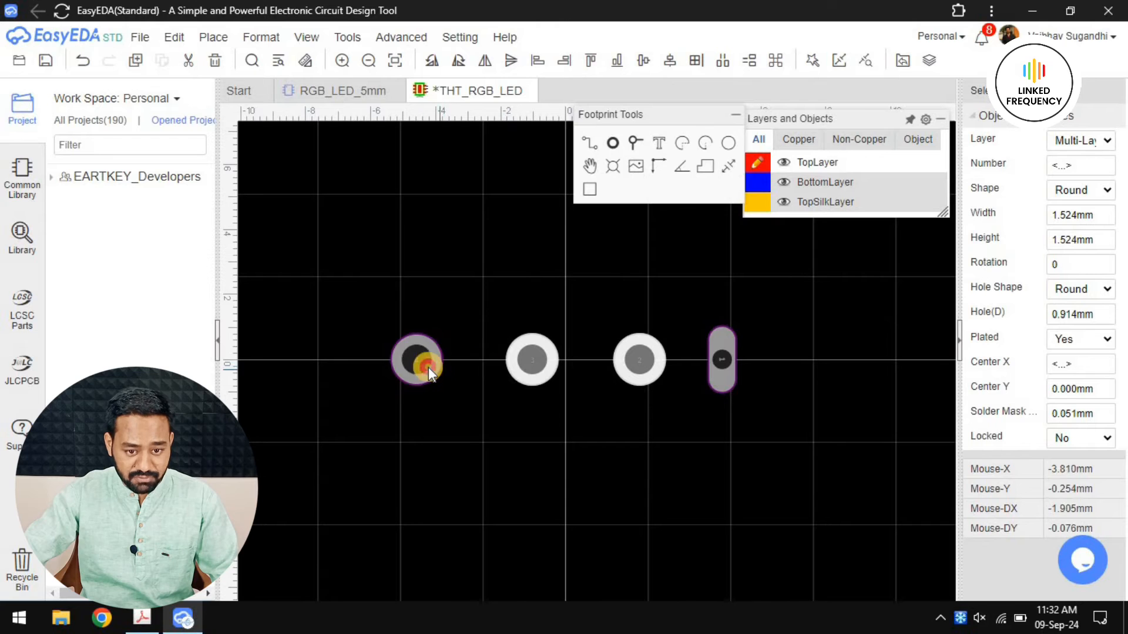
ctrl+click(428, 368)
click(1080, 190)
click(1066, 249)
click(1074, 216)
text(0.8)
key(Return)
click(1070, 241)
text(2)
key(Return)
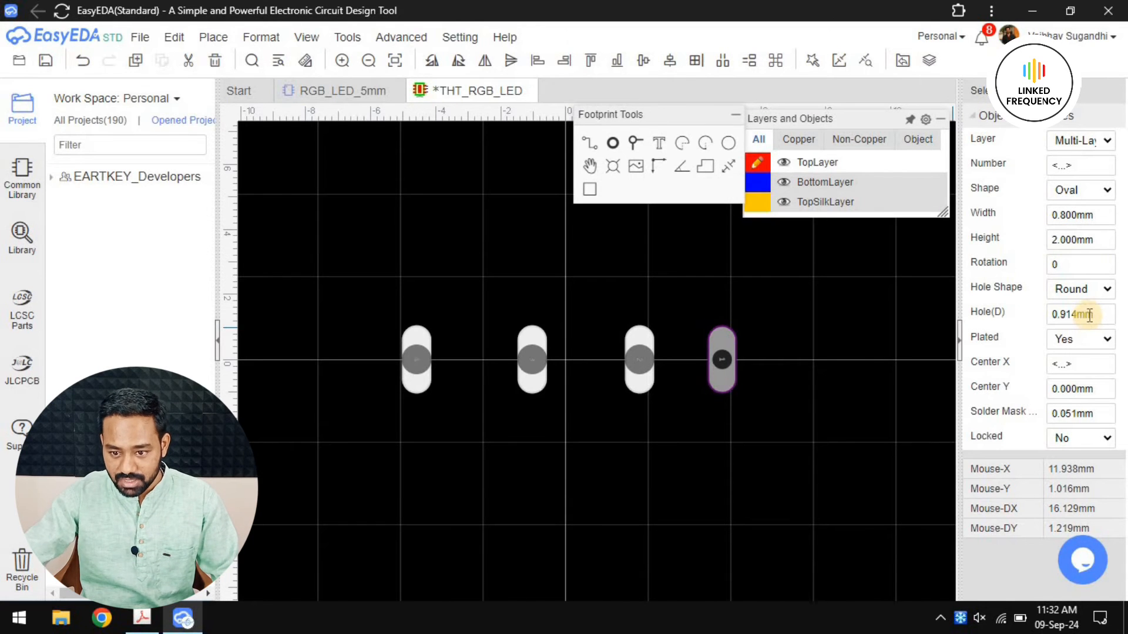
Set the hole diameter of pads 2, 3 and 4 to 0.6 mm and clear the selection.
click(1090, 316)
text(0.6)
key(Return)
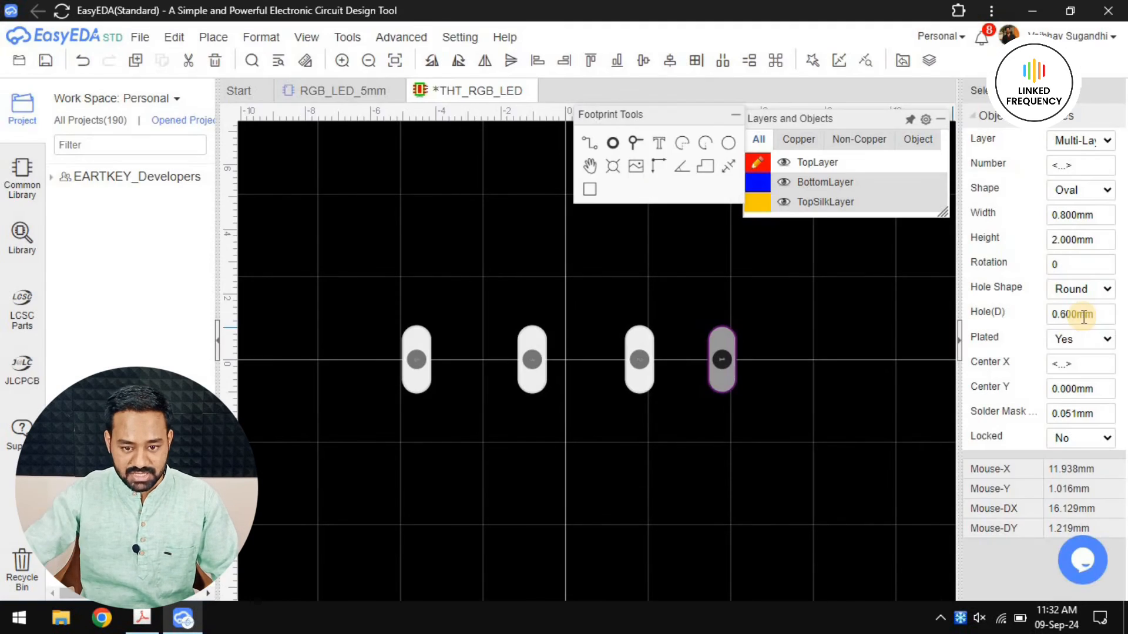
click(731, 479)
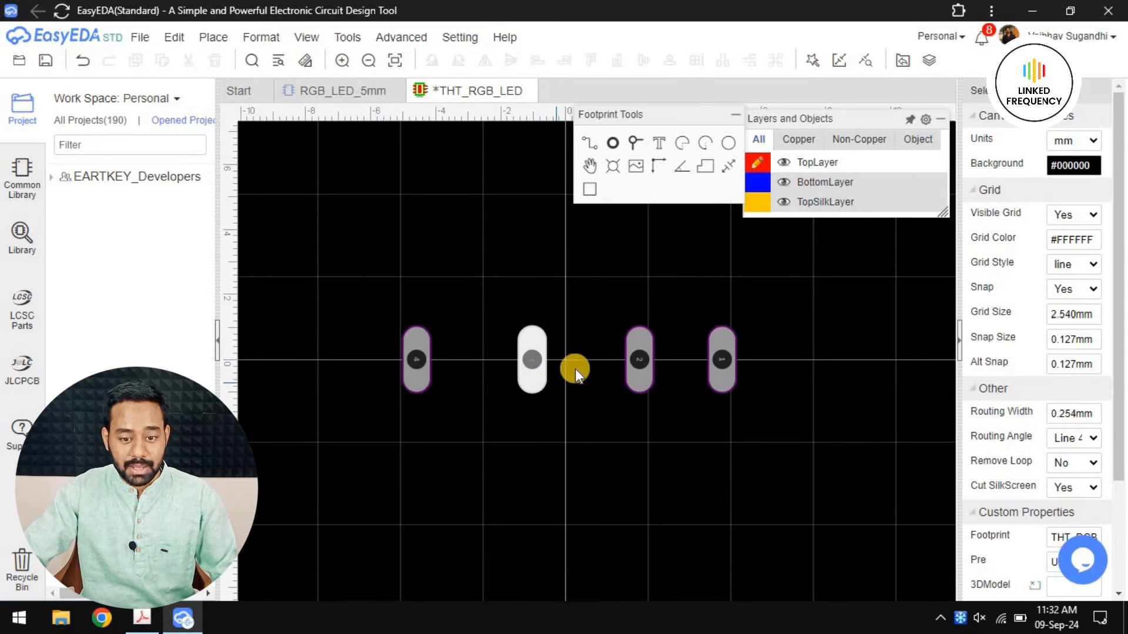
Switch to the Windows Calculator and divide 1.25 by 2 to get half the pad spacing.
scroll(575, 368, up, 2)
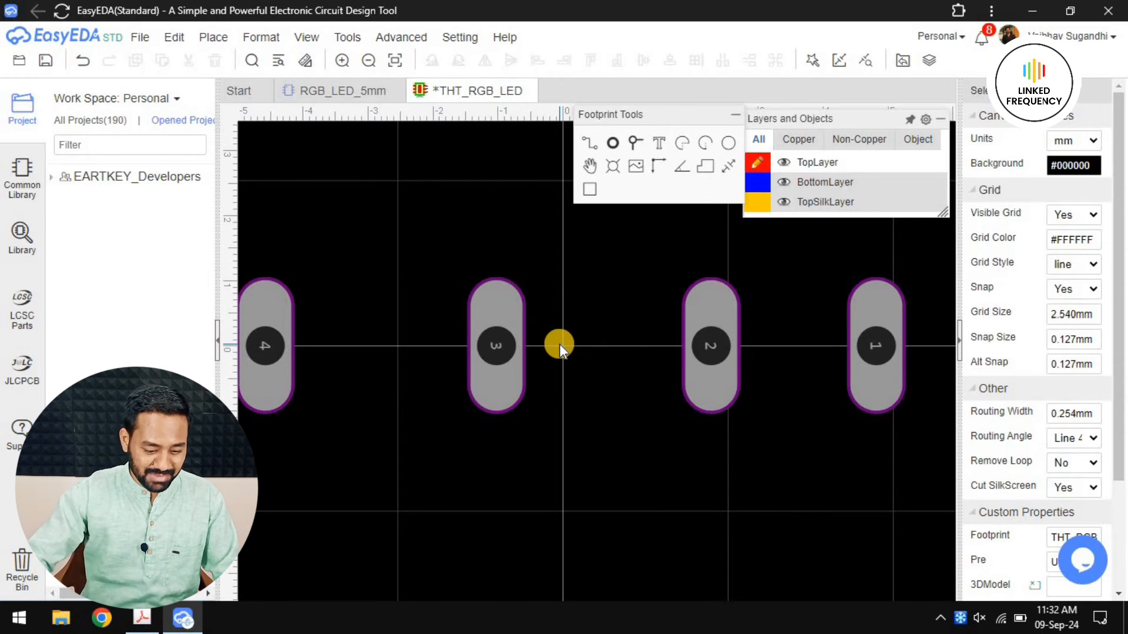
key(super+s)
text(calc)
key(Return)
text(1.25/2)
key(Return)
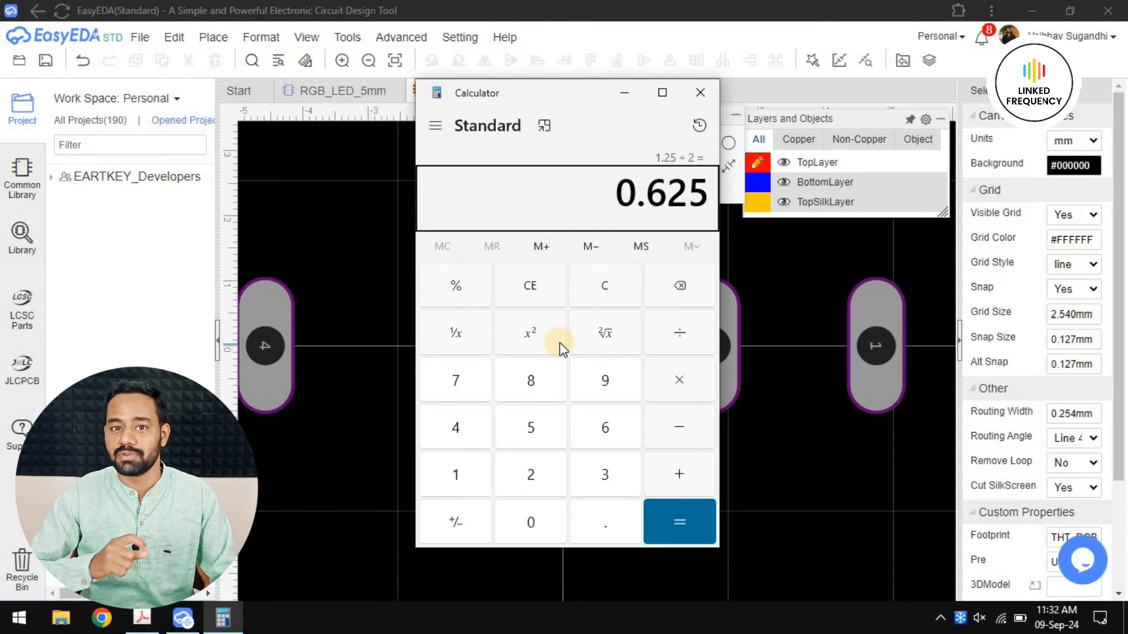
Switch back to EasyEDA and set pad 2's centre X to 0.625 mm.
click(744, 422)
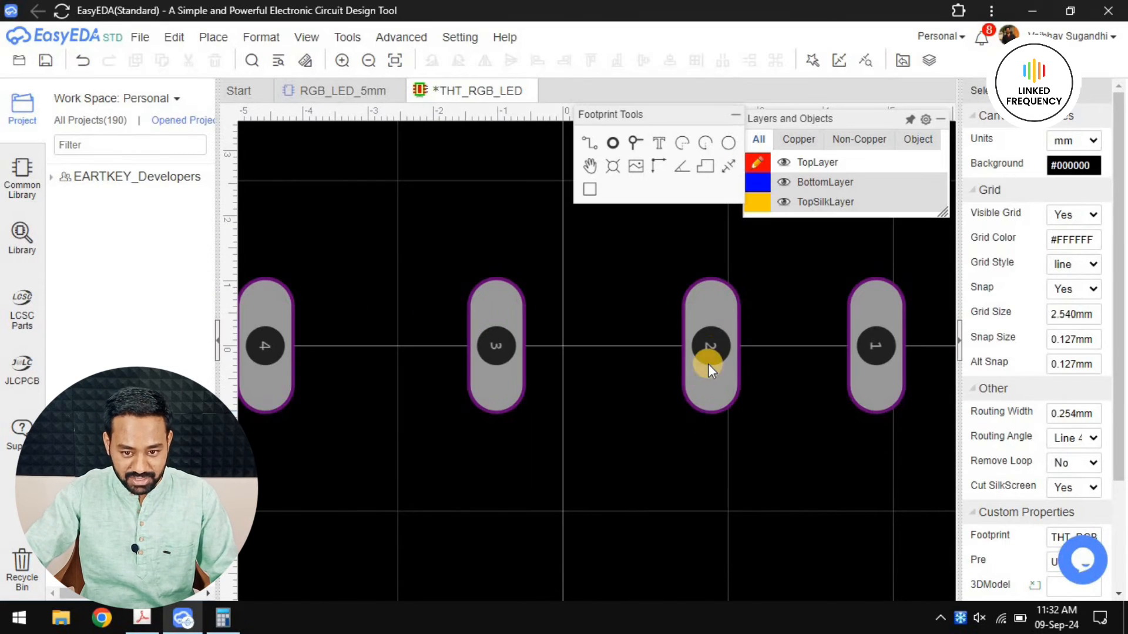
click(707, 364)
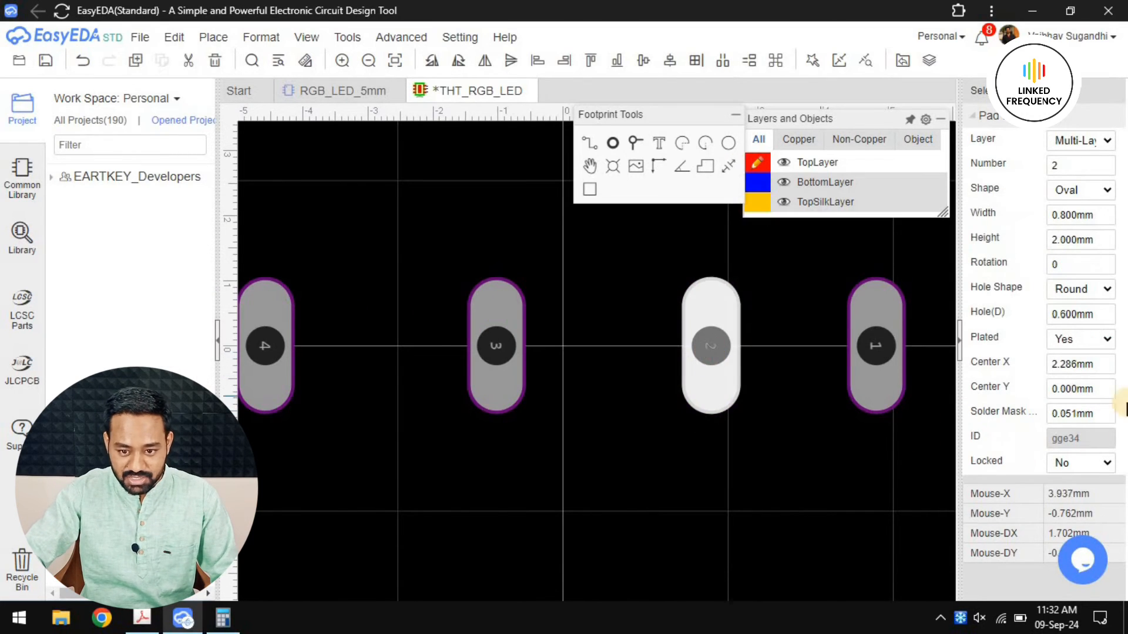
click(1072, 365)
text(0.635)
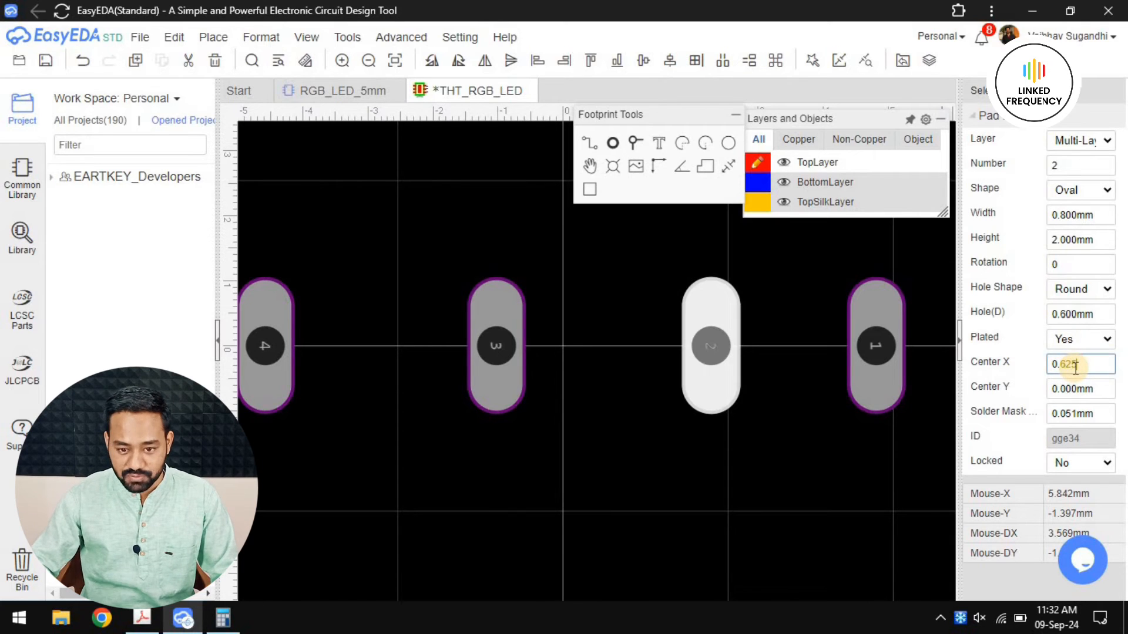
key(Return)
Set pad 3's centre X to -0.625 mm and clear the selection.
click(482, 338)
click(1063, 365)
text(-0.635)
key(Return)
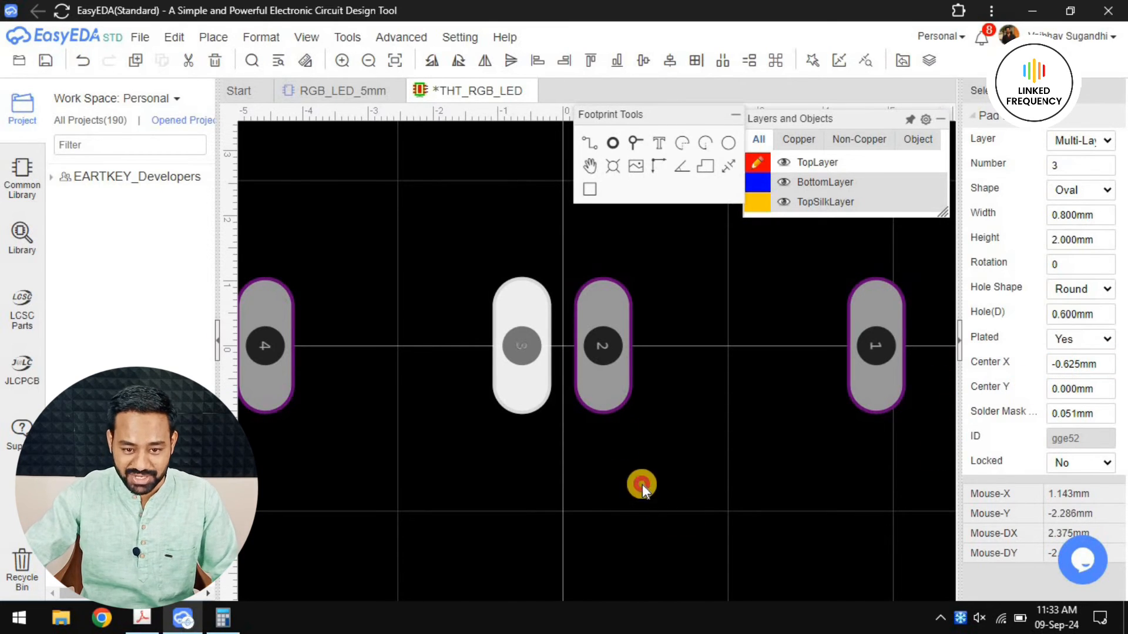
click(643, 484)
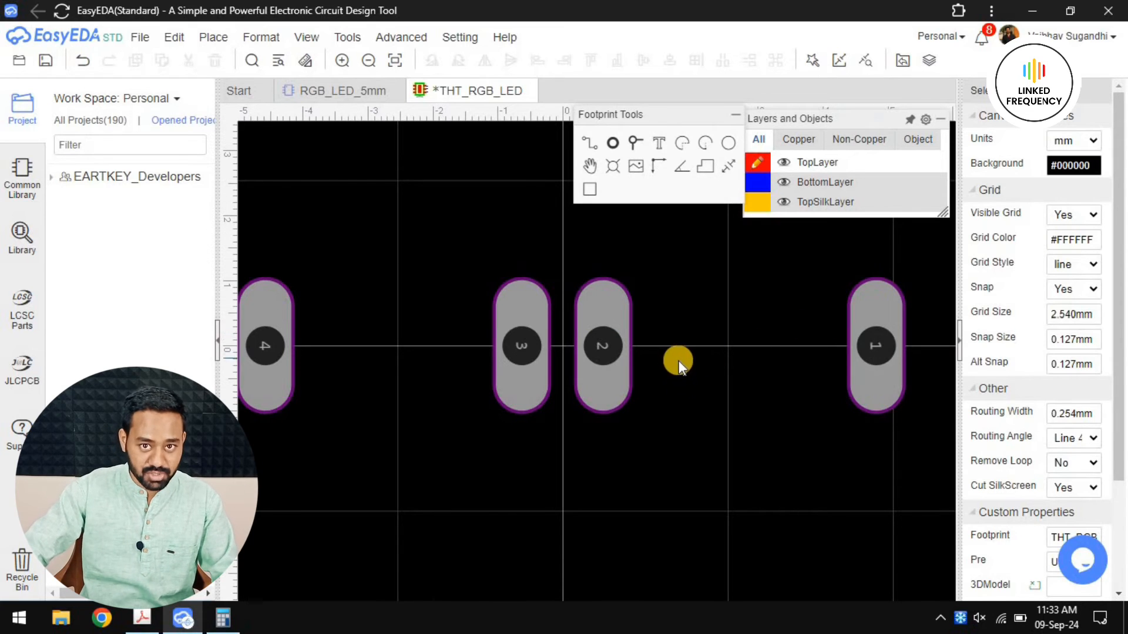
Switch to the Calculator and add 1.25 to the 0.625 result for the outer pad position.
click(223, 618)
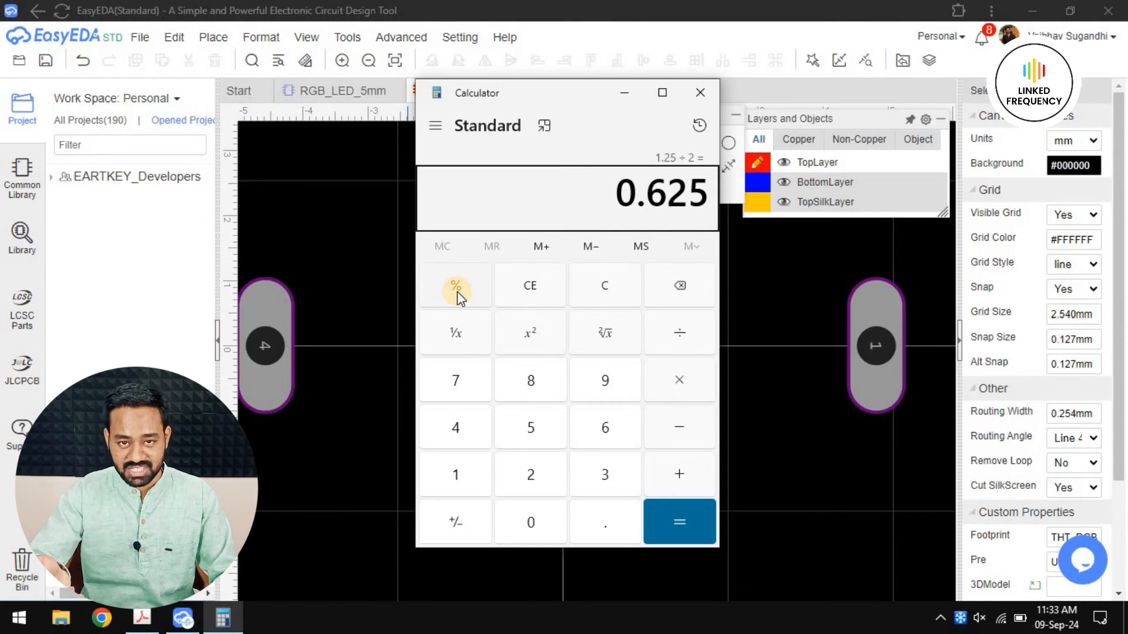
text(+ 1.2)
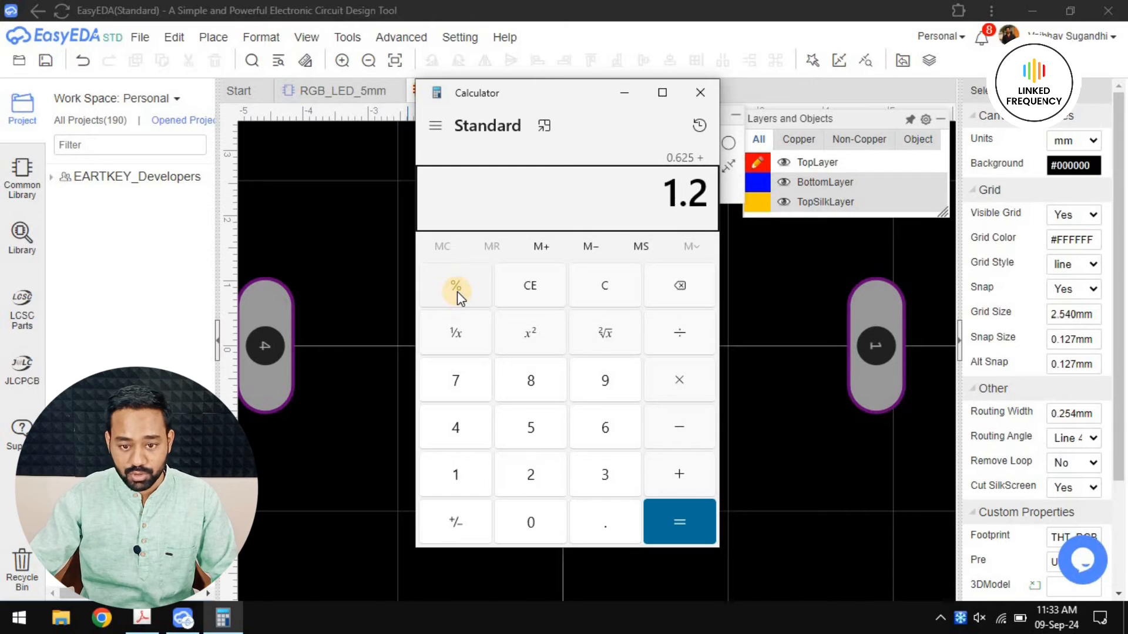
text(5)
key(Return)
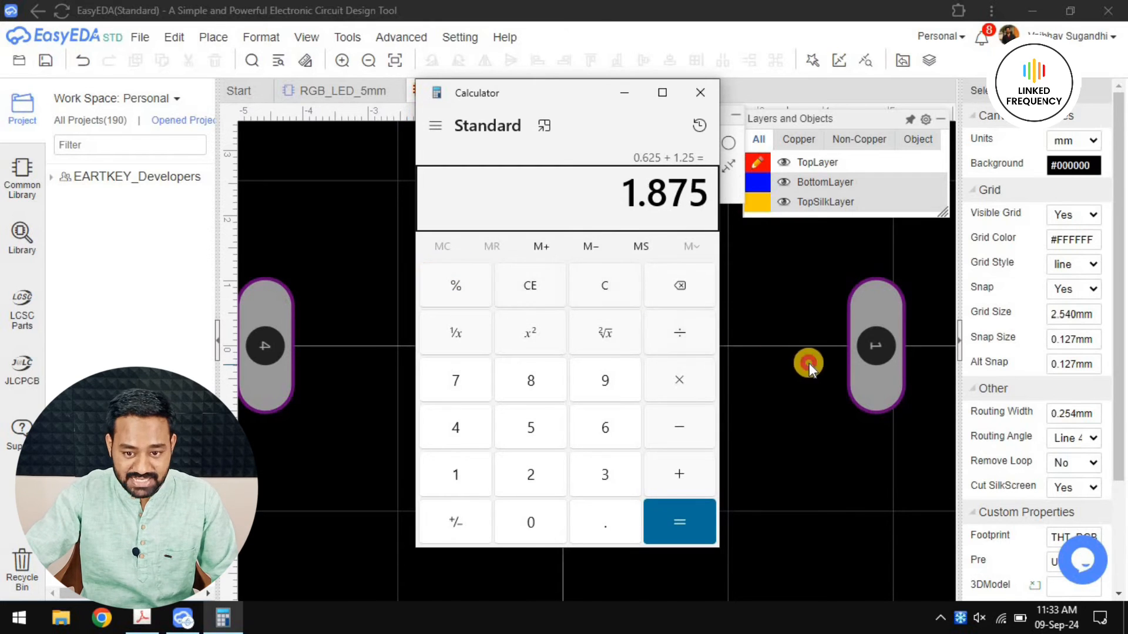
Switch back to EasyEDA and set pad 1's centre X to 1.875 mm.
click(809, 363)
click(879, 363)
click(1087, 363)
text(1)
key(alt+Tab)
key(alt+Tab)
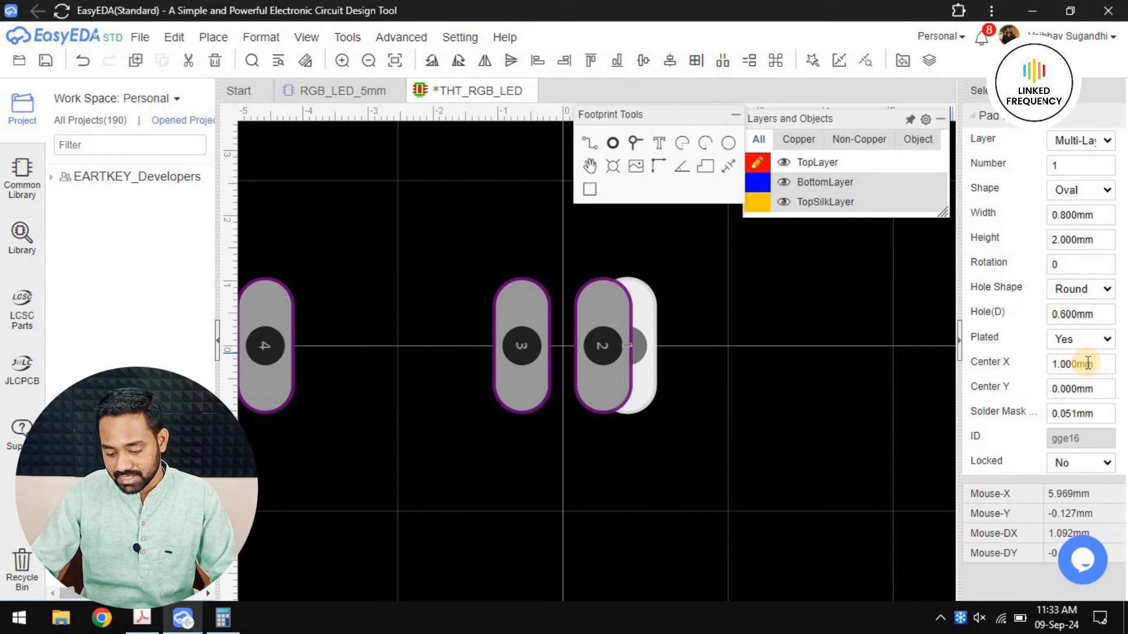
click(1088, 363)
text(1.875)
key(Return)
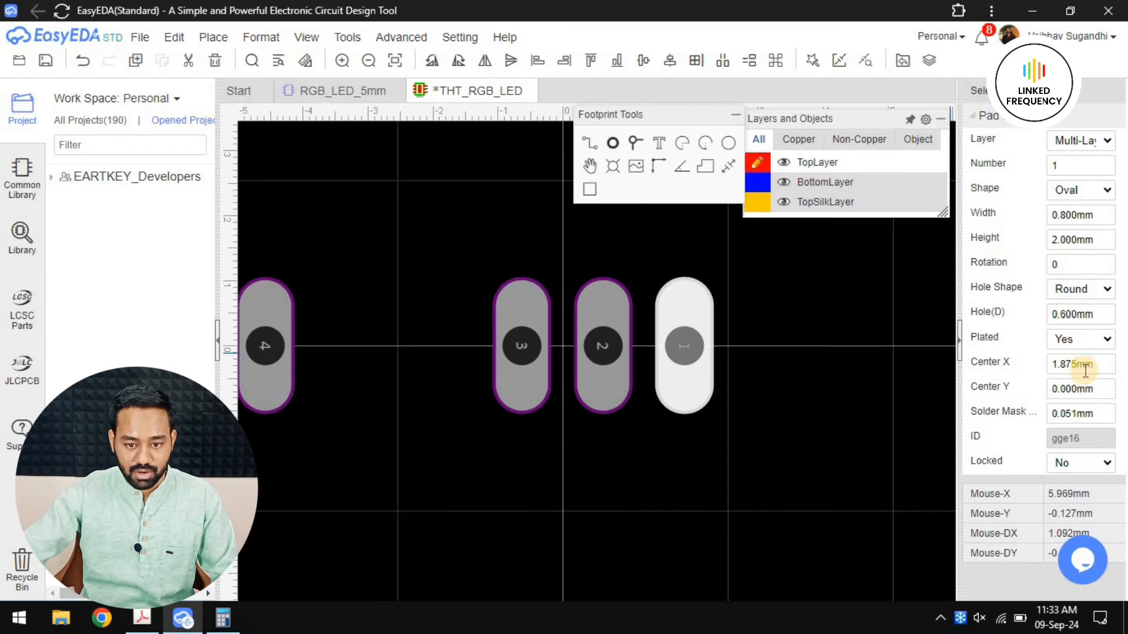
Set pad 4's centre X to -1.875 mm and save the footprint.
click(262, 341)
click(1064, 363)
text(-1.875)
key(Return)
click(746, 525)
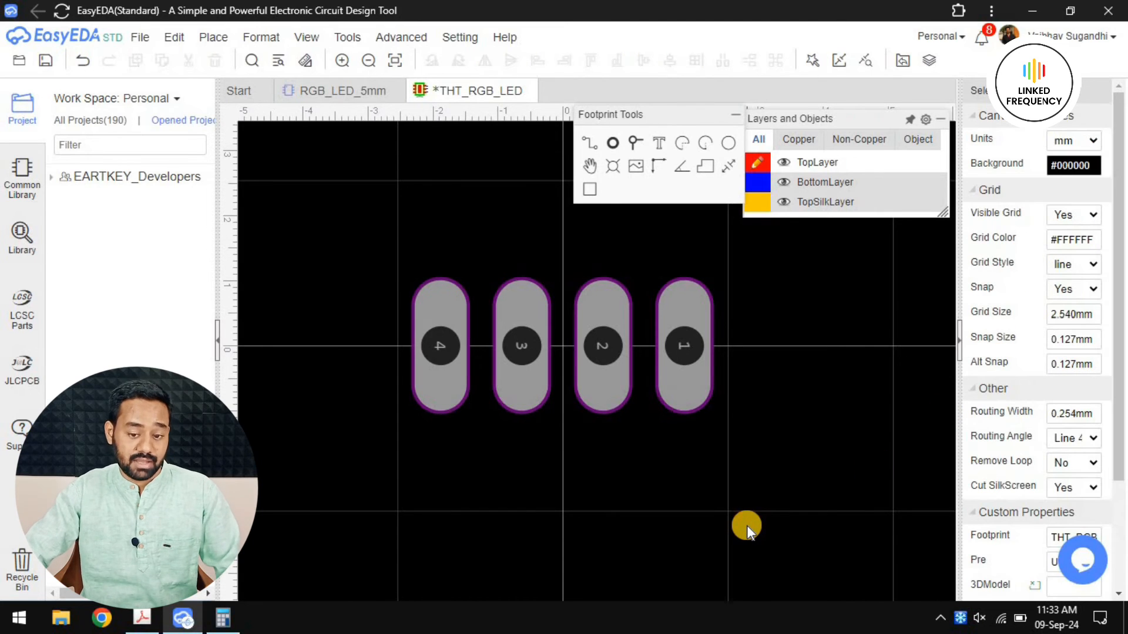
key(ctrl+s)
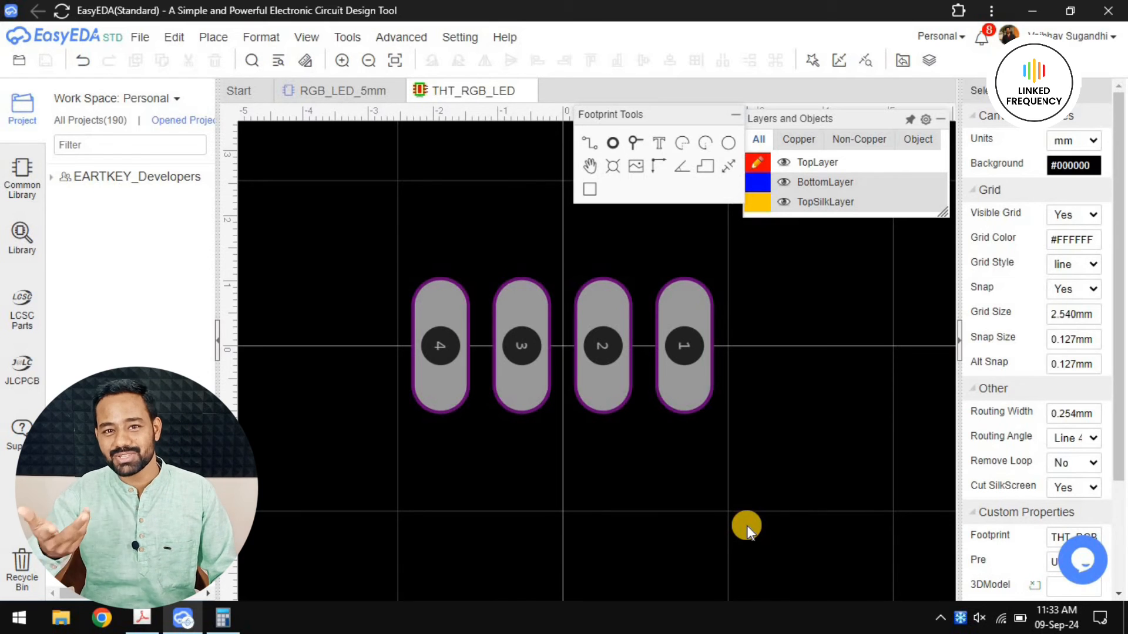
Draw a circle on TopSilkLayer centred on the origin around all four pads, with a radius of about 2.8 mm.
scroll(661, 427, down, 1)
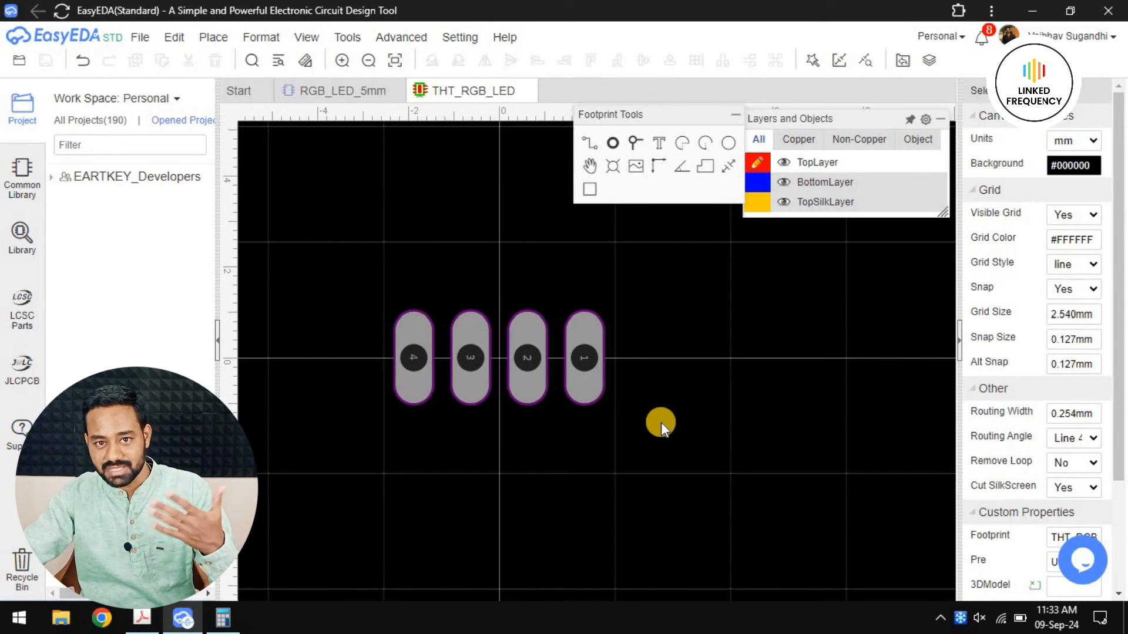
click(729, 143)
scroll(505, 359, up, 4)
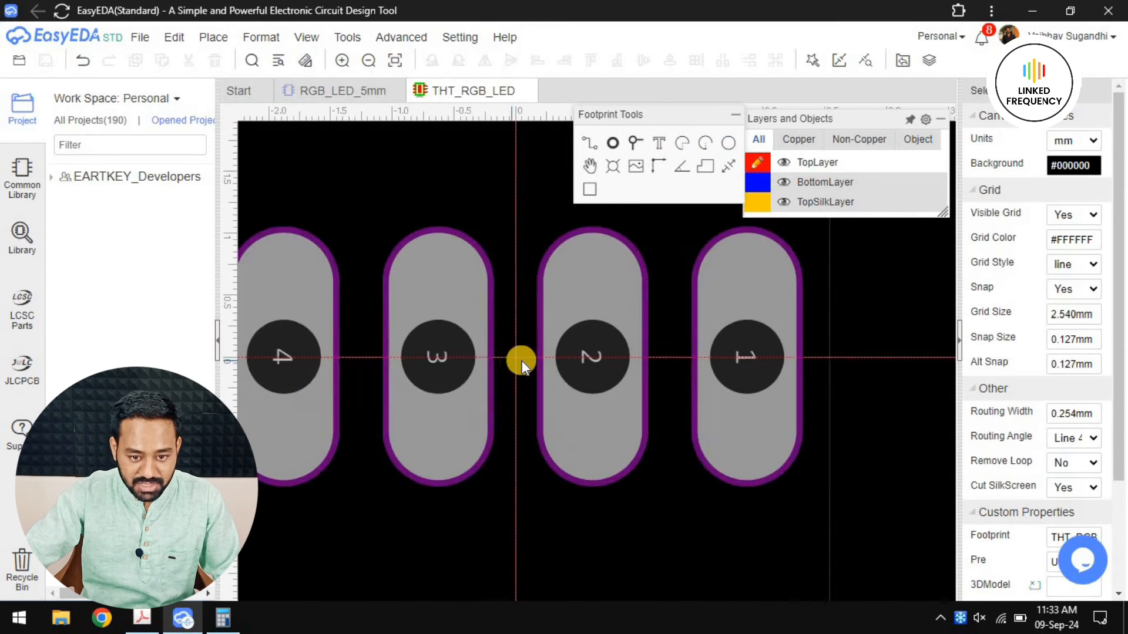
click(760, 204)
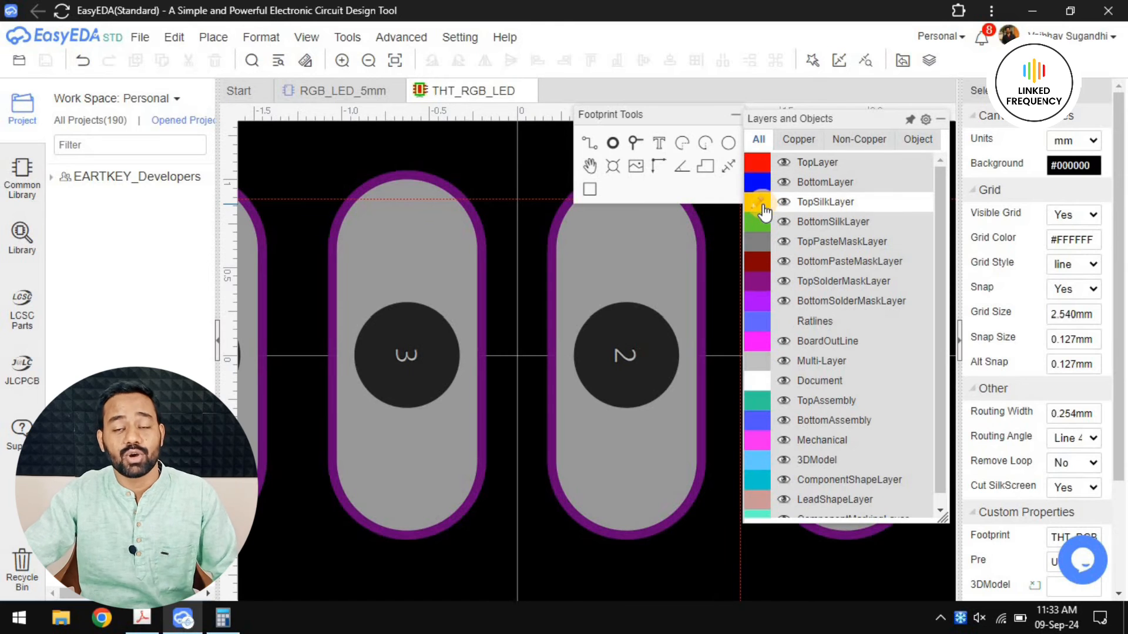
click(755, 160)
click(753, 206)
scroll(517, 369, down, 3)
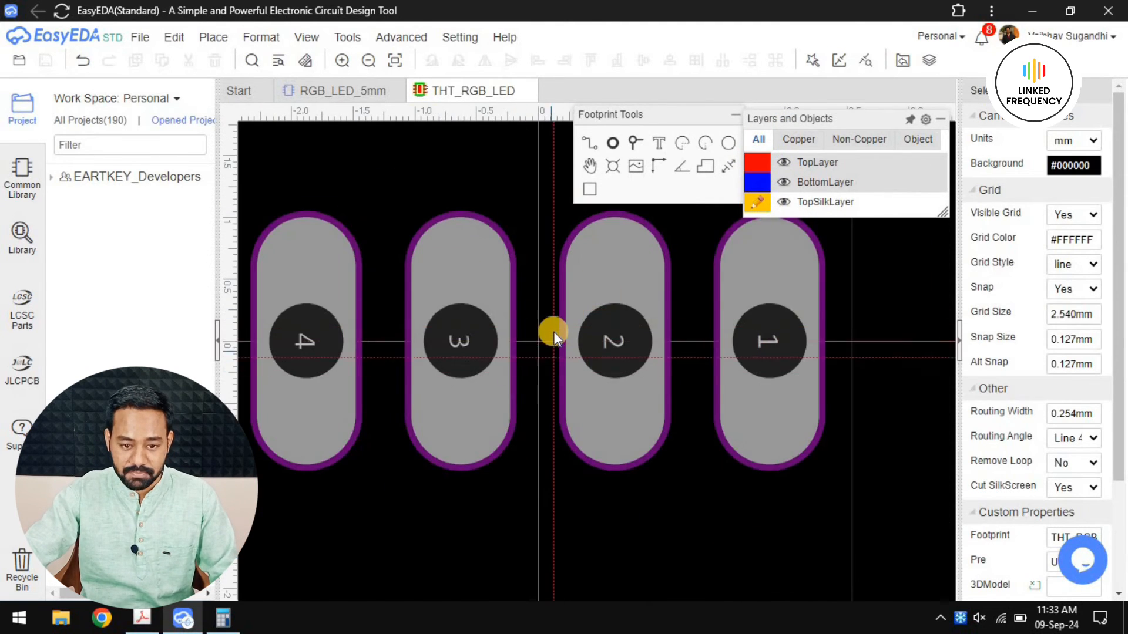
click(541, 338)
scroll(601, 438, down, 2)
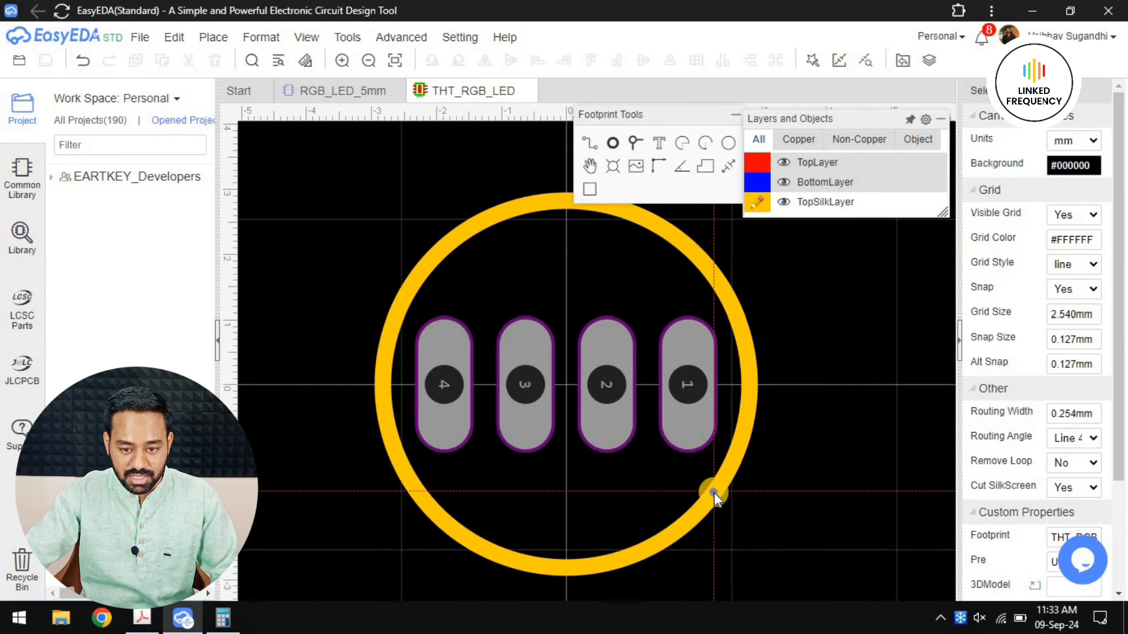
click(734, 469)
click(734, 469)
Set the silkscreen circle's line width to 0.127 mm and its radius to 2.5 mm.
click(1058, 168)
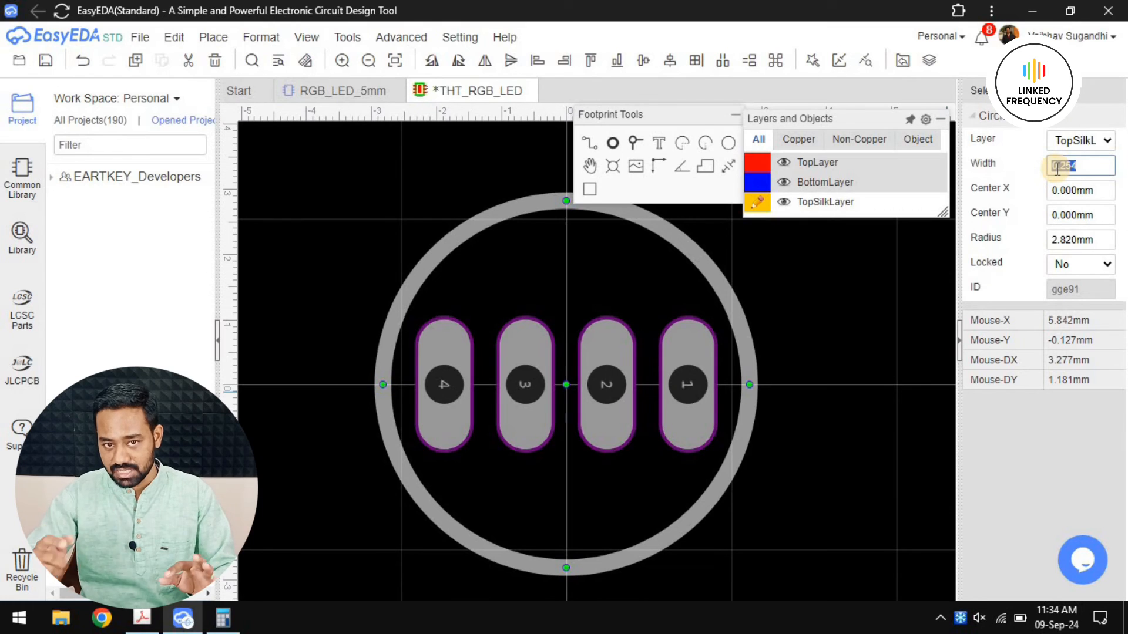
text(0.127)
key(Return)
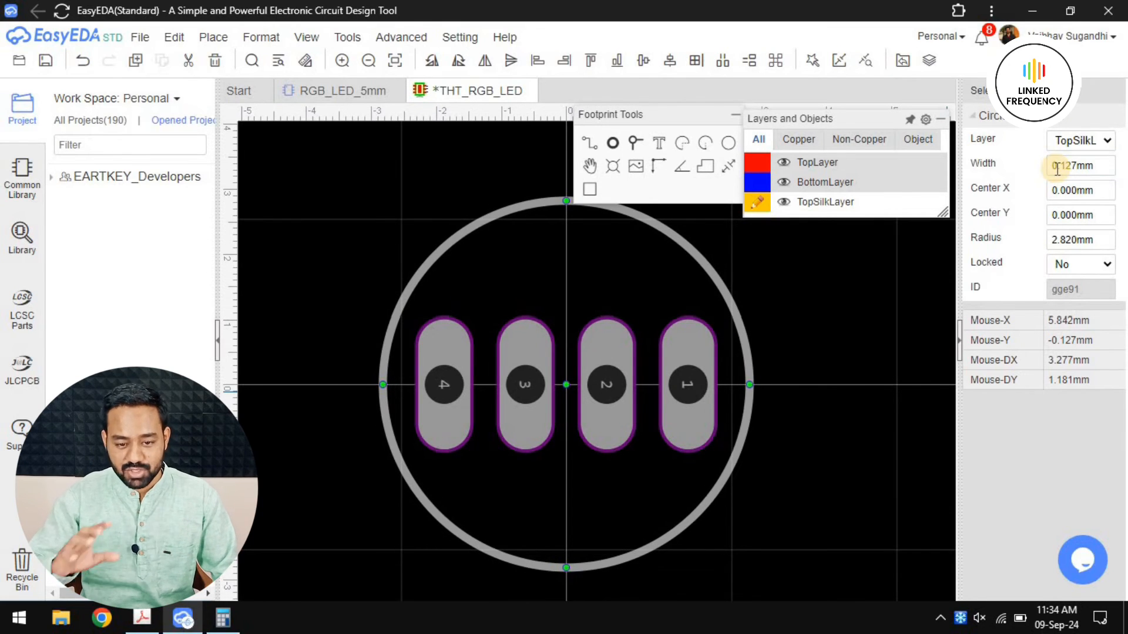
click(1076, 243)
text(2.5)
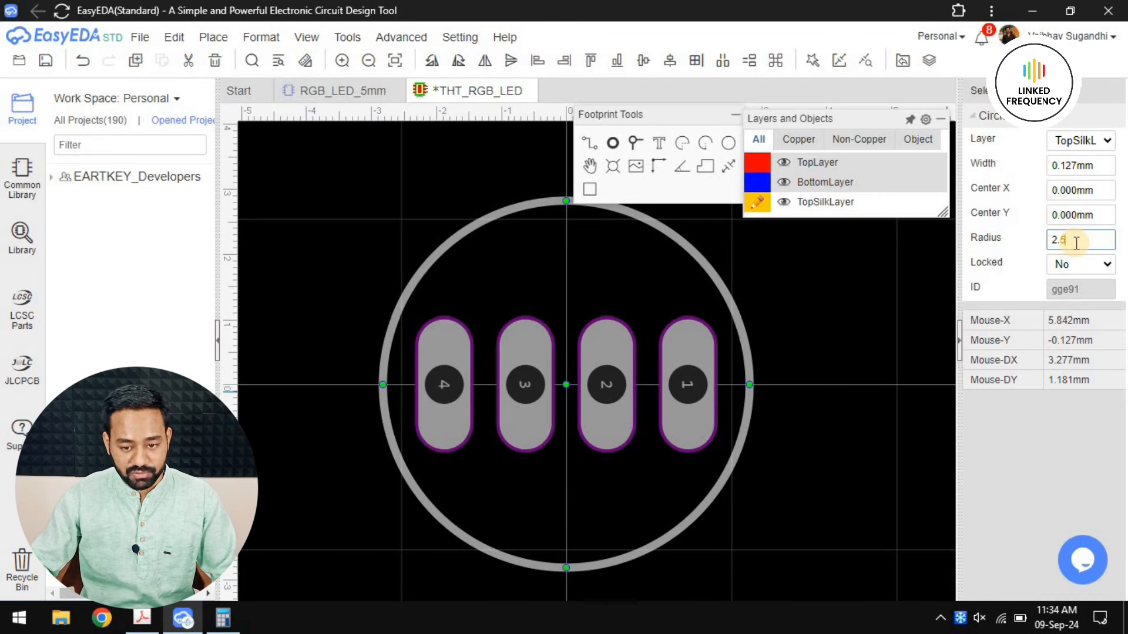
key(Return)
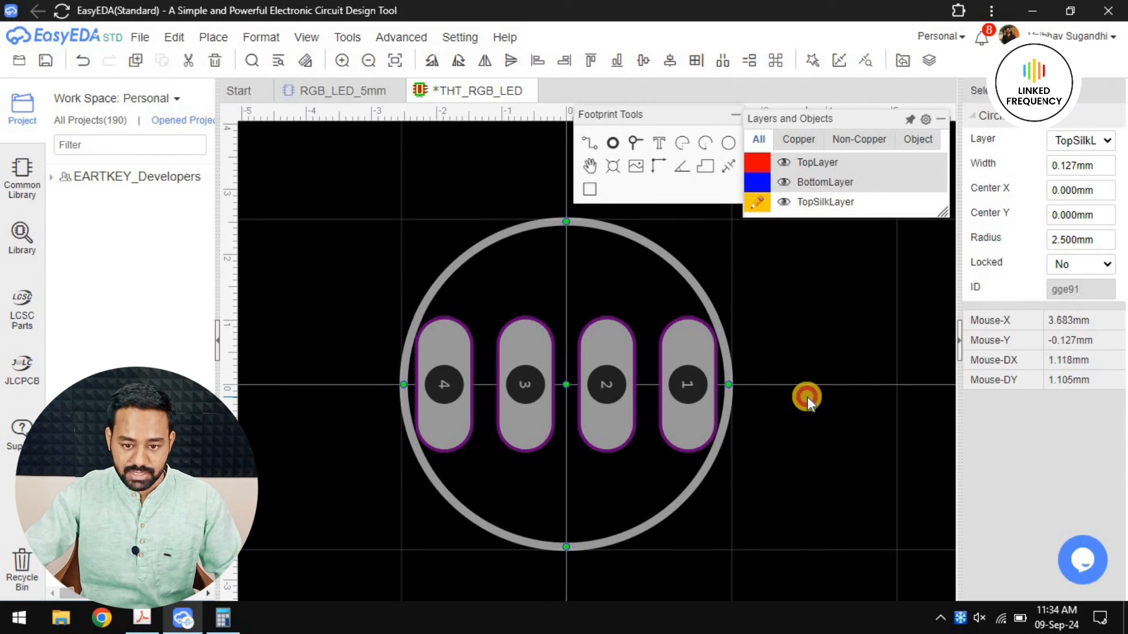
click(807, 396)
Draw an origin-centred arc on TopSilkLayer outside the circle, radius about 2.9 mm, leaving a small gap below pad 1.
scroll(807, 397, down, 2)
right_drag(807, 397, 666, 379)
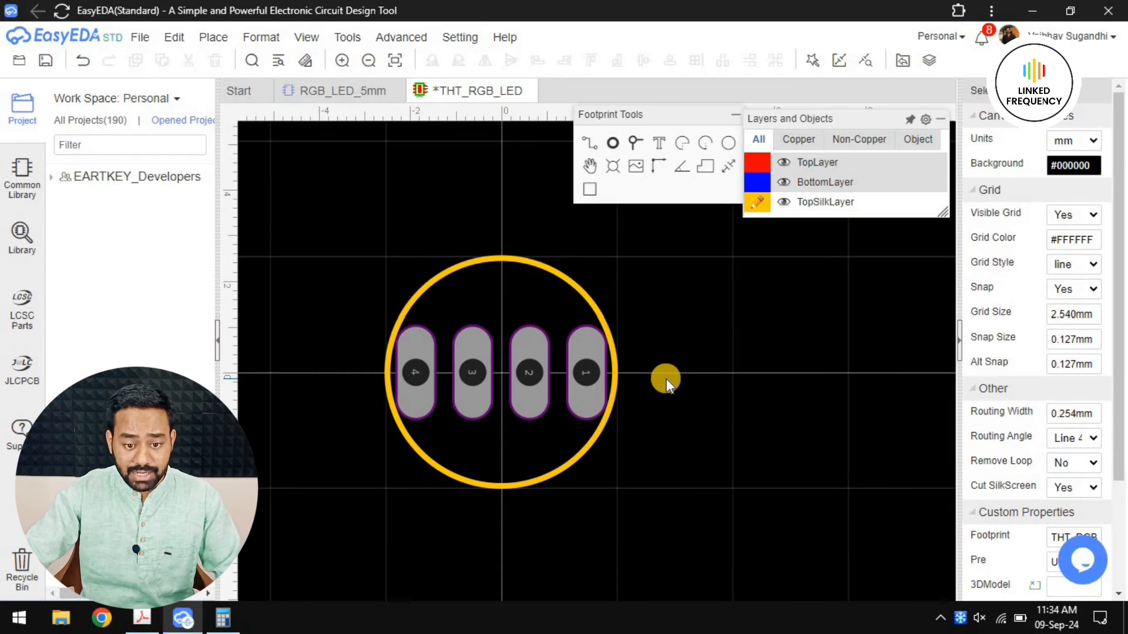
click(707, 144)
scroll(511, 364, up, 5)
click(526, 356)
scroll(570, 422, down, 2)
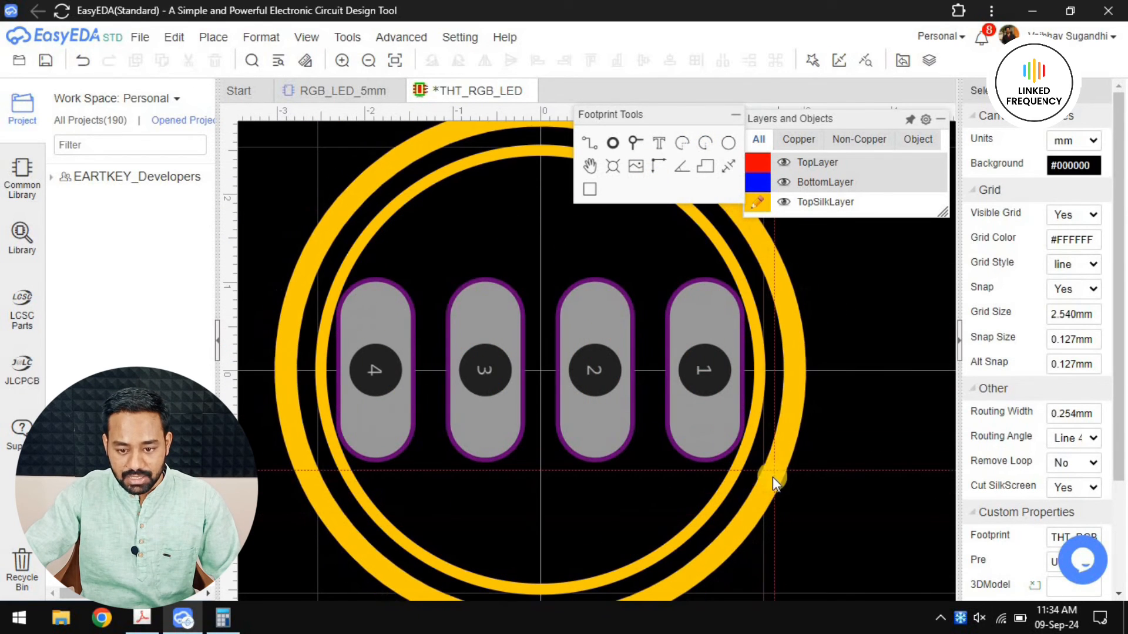
click(765, 491)
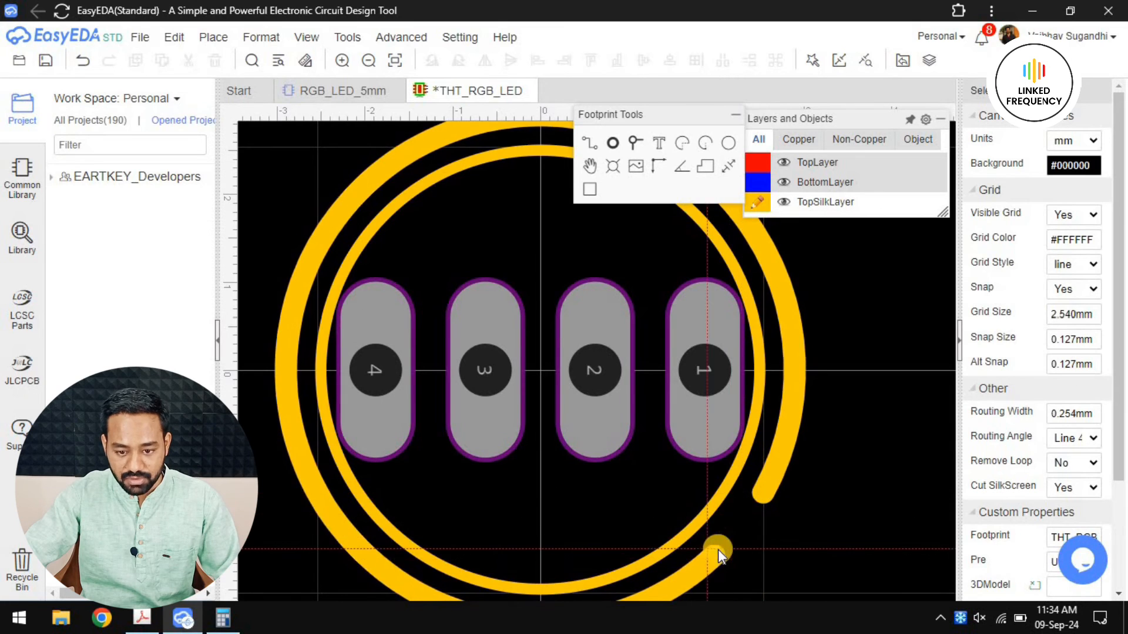
scroll(721, 543, down, 4)
click(693, 404)
scroll(774, 357, up, 3)
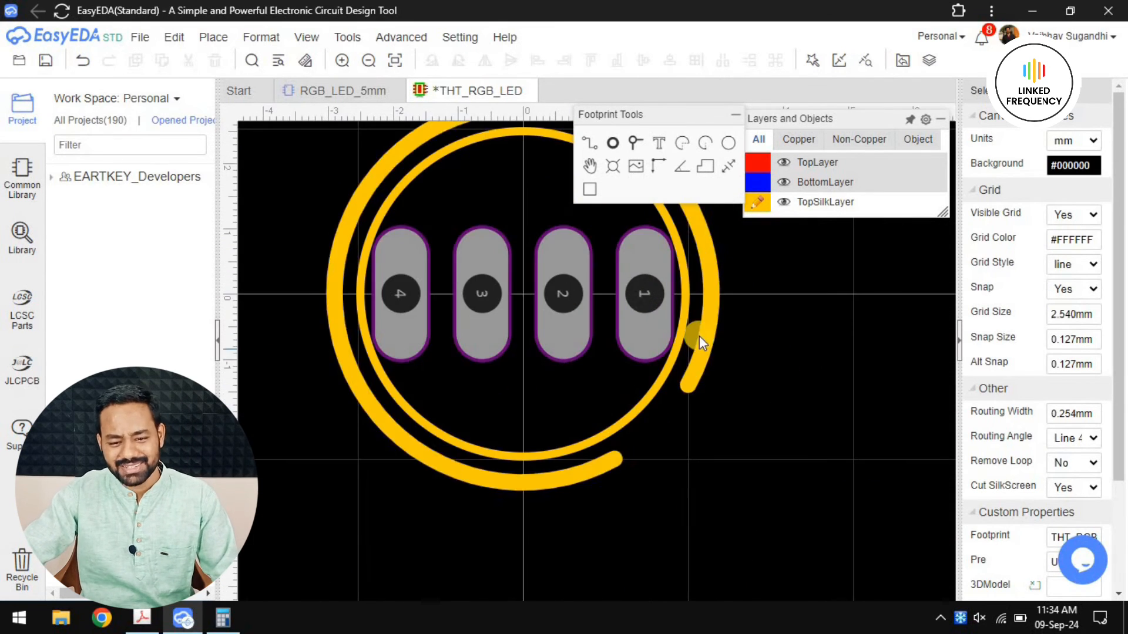
Set the outer silkscreen arc's line width to 0.127 mm.
click(701, 336)
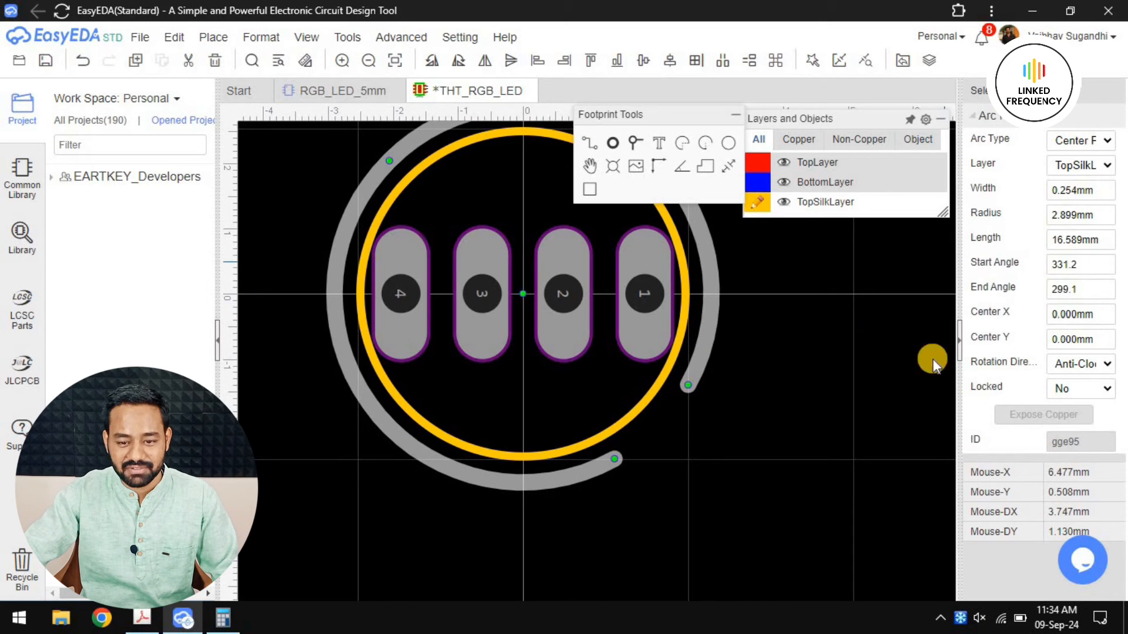
double_click(1070, 193)
text(0.127)
key(Return)
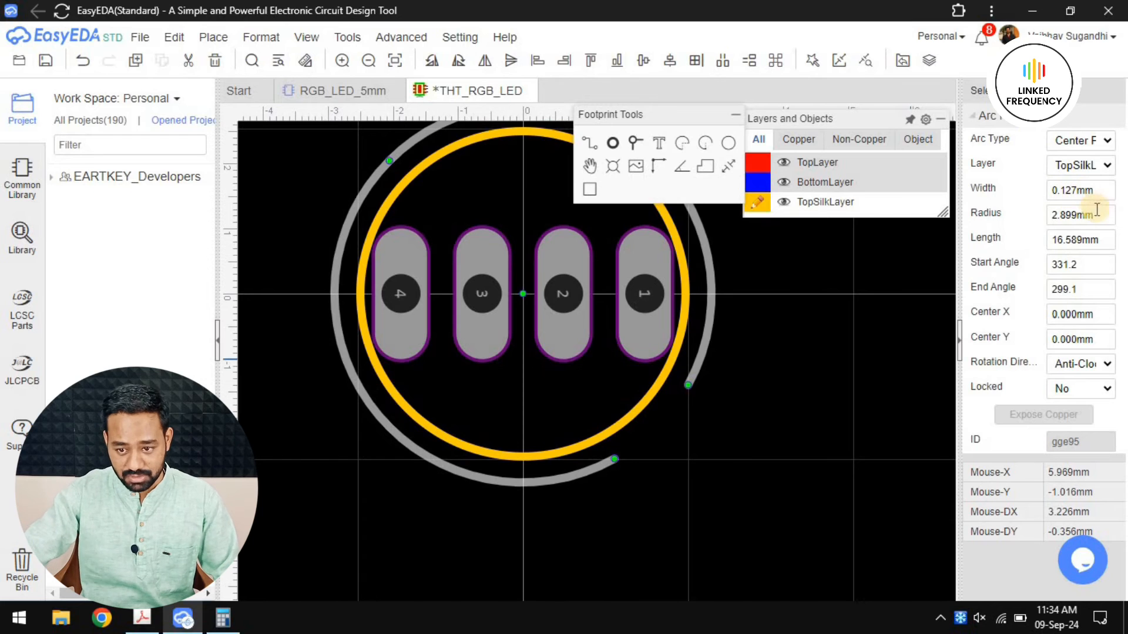
Check the LED flange's outer diameter in the top view of RGB_LED_Datasheet.pdf in Adobe Acrobat for the outer silkscreen arc's radius.
double_click(1087, 215)
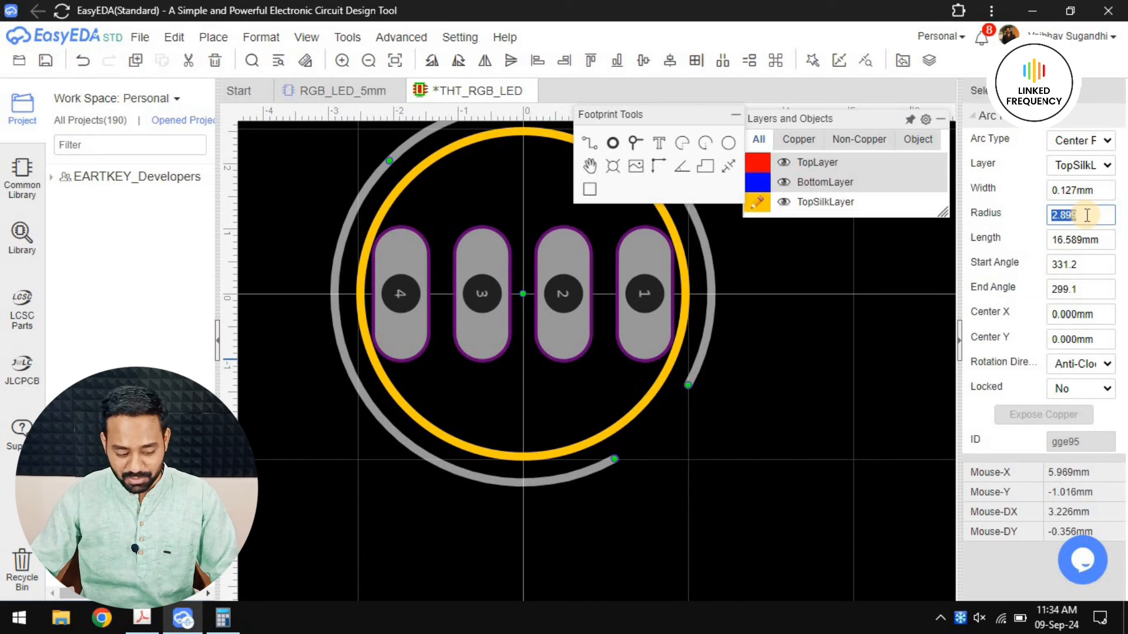
key(alt+Tab)
key(alt+Tab)
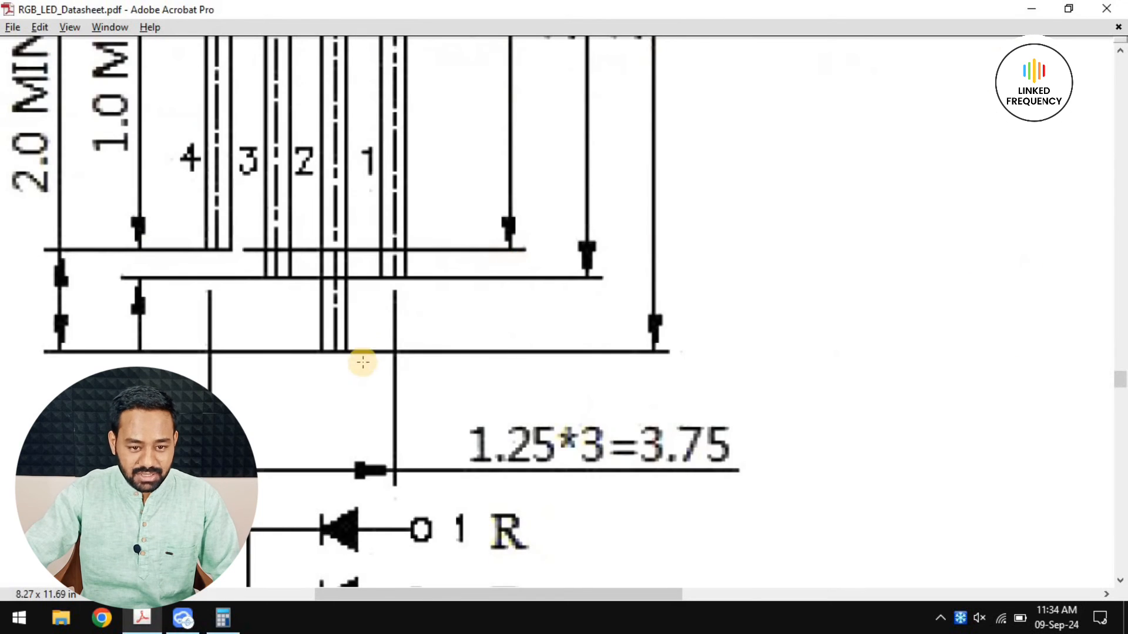
scroll(360, 360, up, 5)
ctrl+scroll(372, 352, down, 3)
ctrl+scroll(360, 342, down, 3)
scroll(385, 273, up, 1)
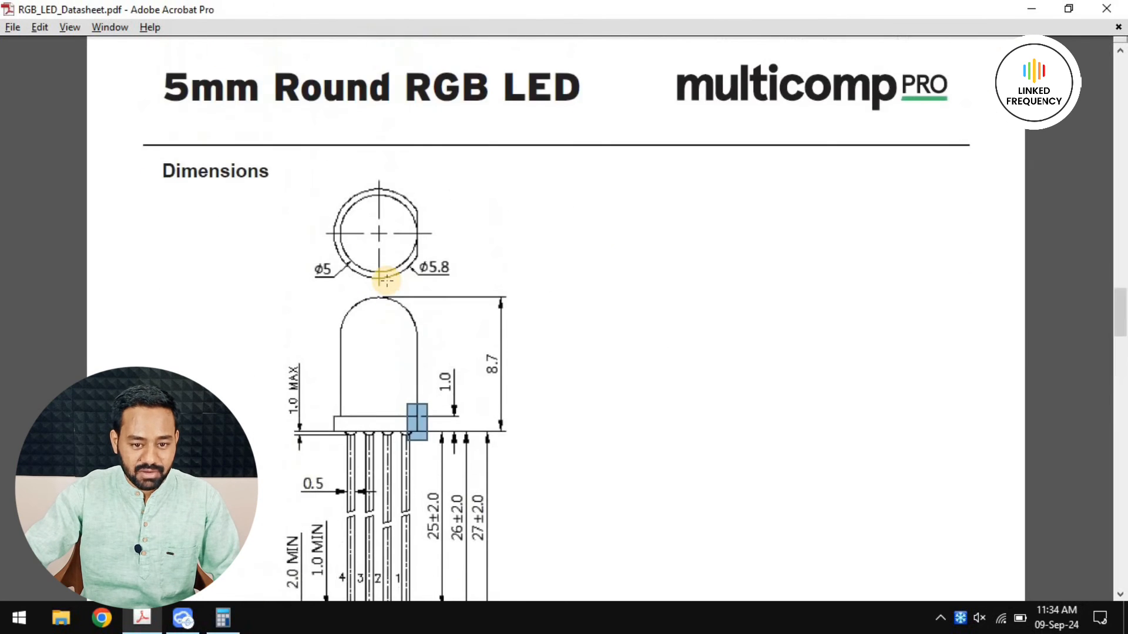
ctrl+scroll(434, 283, up, 4)
Compute 5.8/2 in Calculator and set the outer silkscreen arc's radius to 2.9 mm back in EasyEDA.
key(alt+Tab)
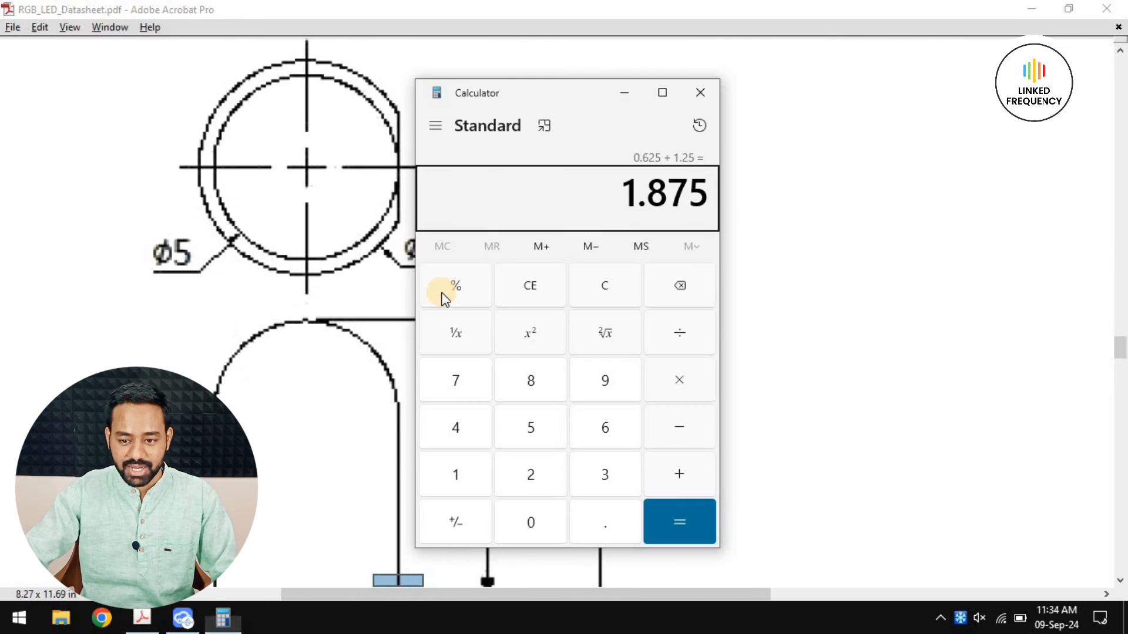
text(5.8/2)
key(Return)
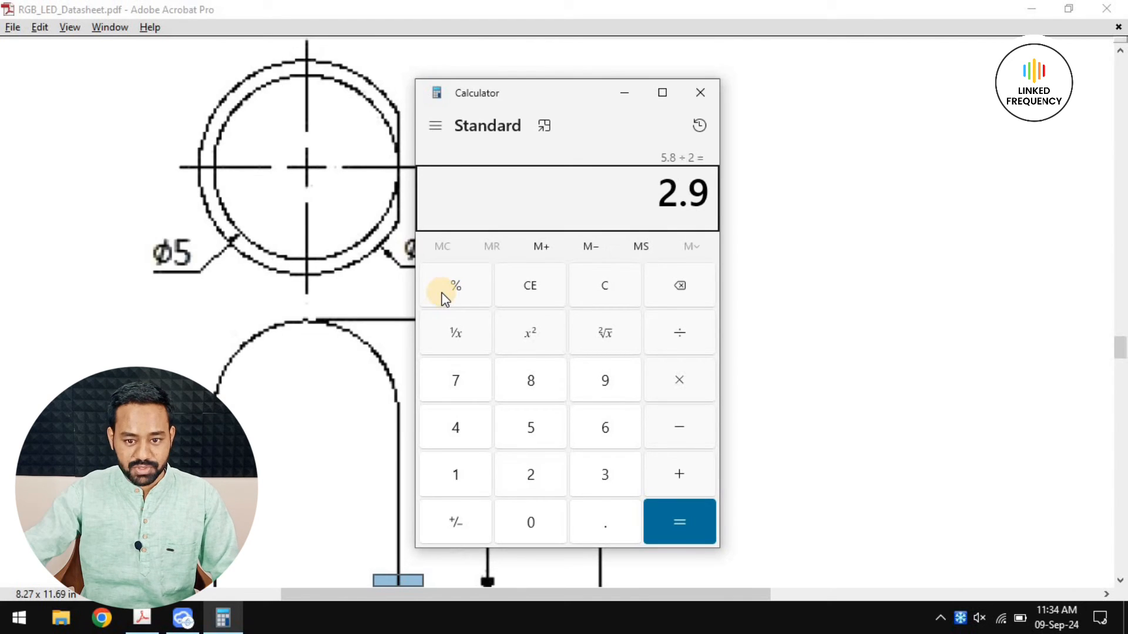
key(alt+Tab)
key(alt+Tab)
text(2.9)
key(Return)
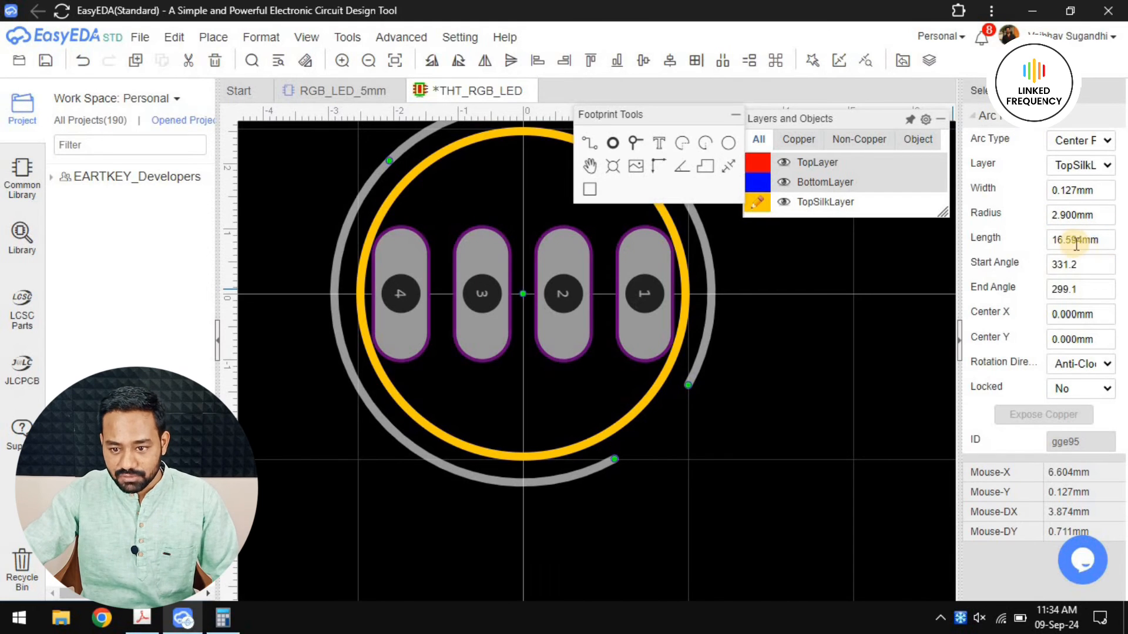
Try lengths of 10, 20, 185 and 15 mm for the outer silkscreen arc.
click(1087, 240)
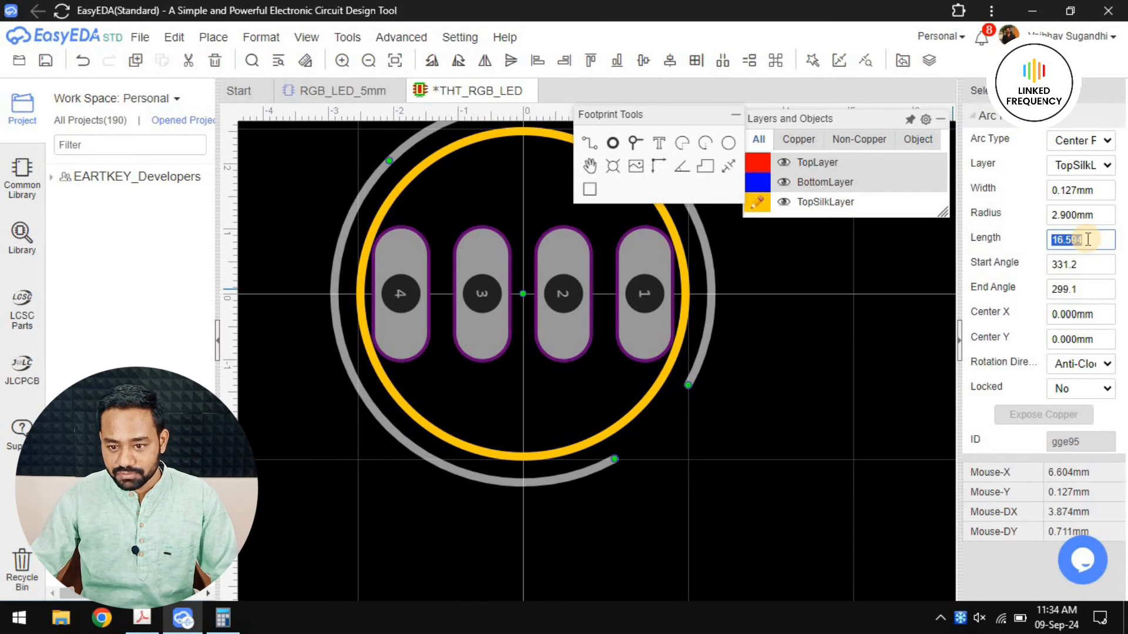
text(10)
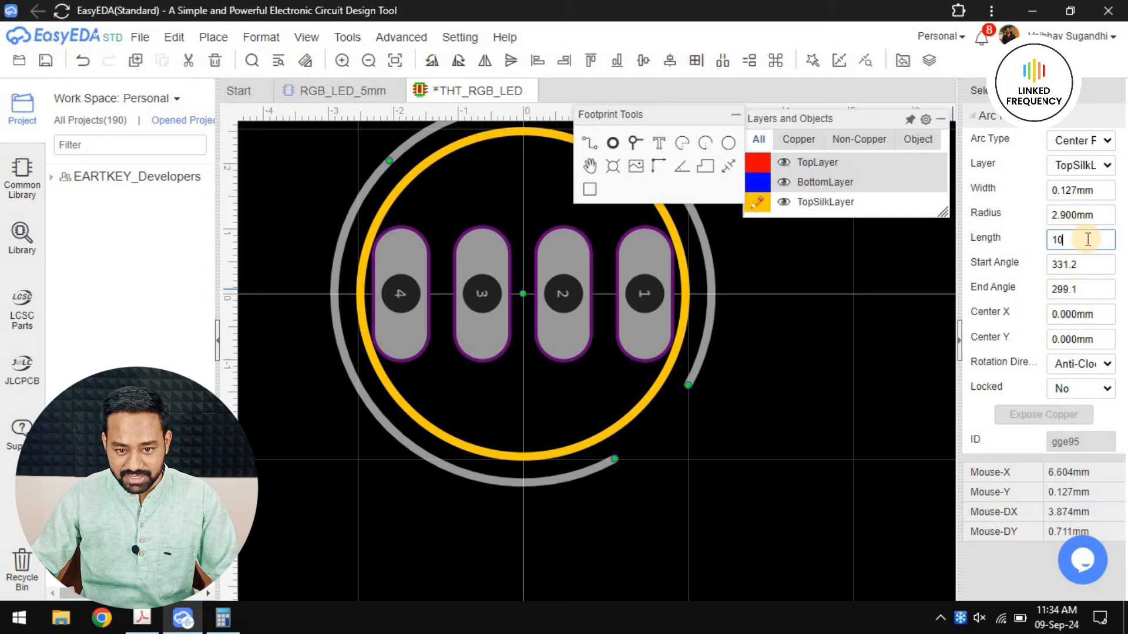
key(Return)
click(1087, 240)
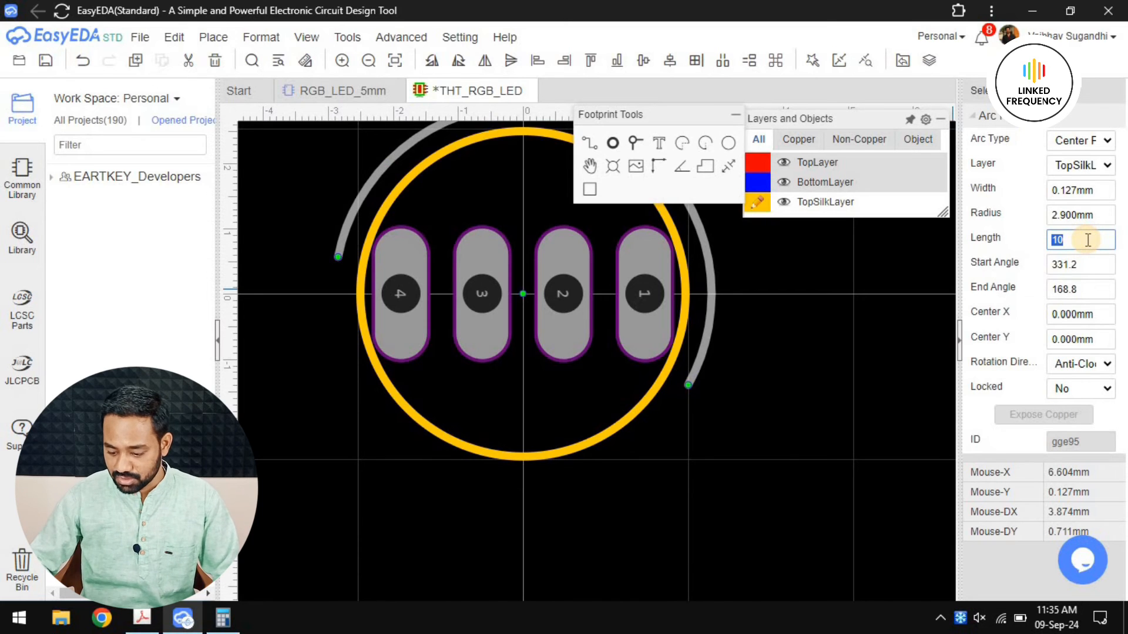
text(20)
key(Return)
click(1091, 241)
text(185)
key(Return)
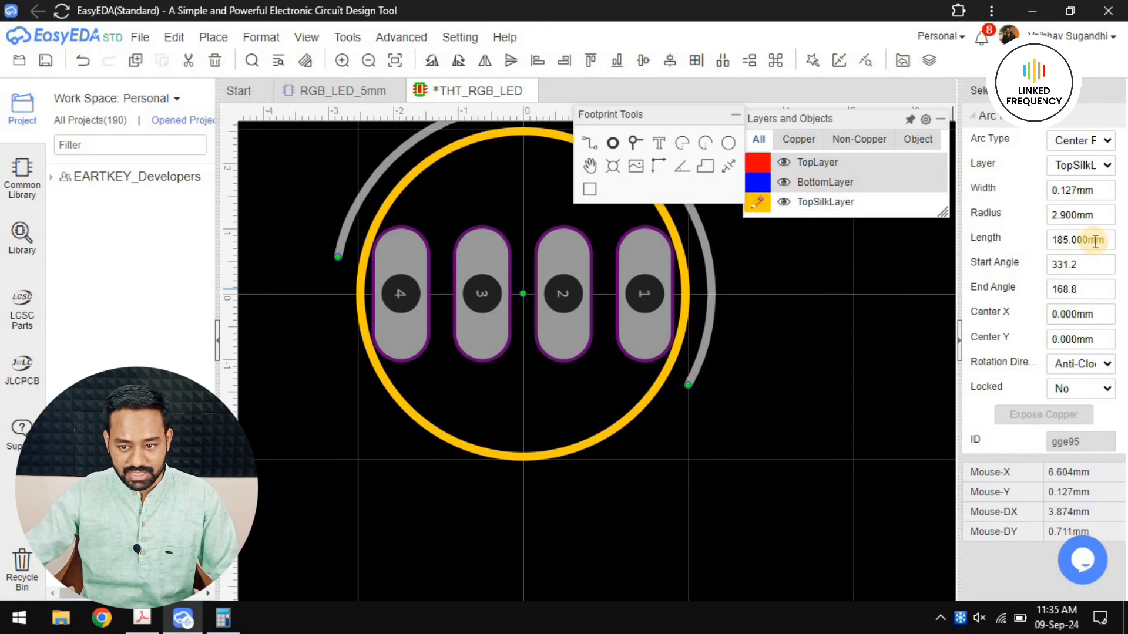
click(1090, 242)
text(1)
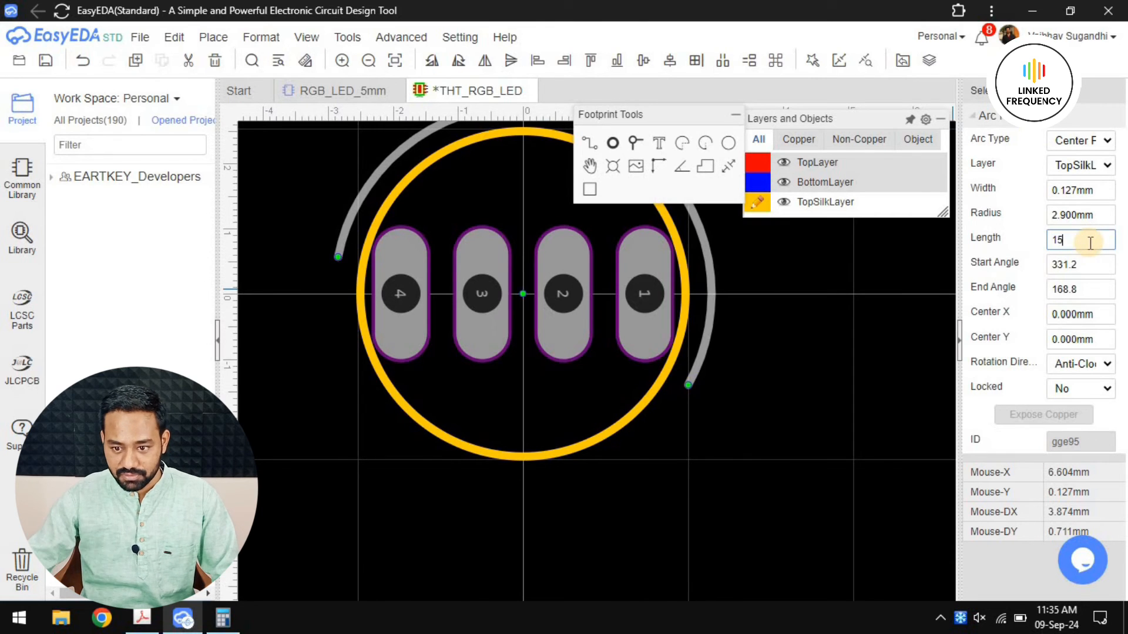
text(5)
key(Return)
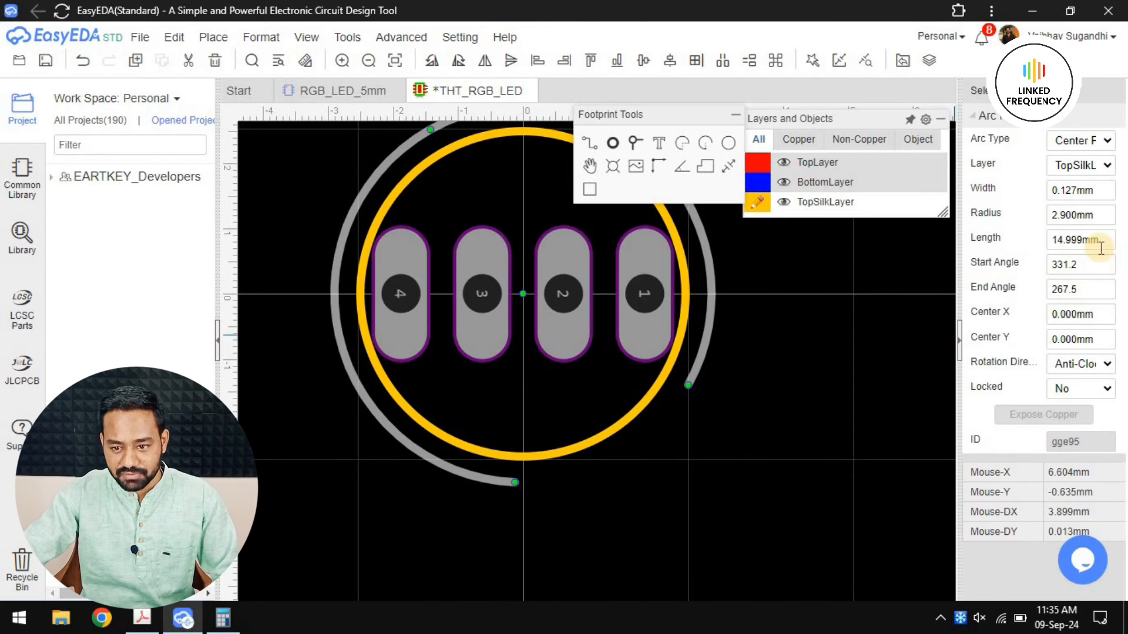
Try a start angle of 330 degrees for the outer silkscreen arc.
click(1092, 267)
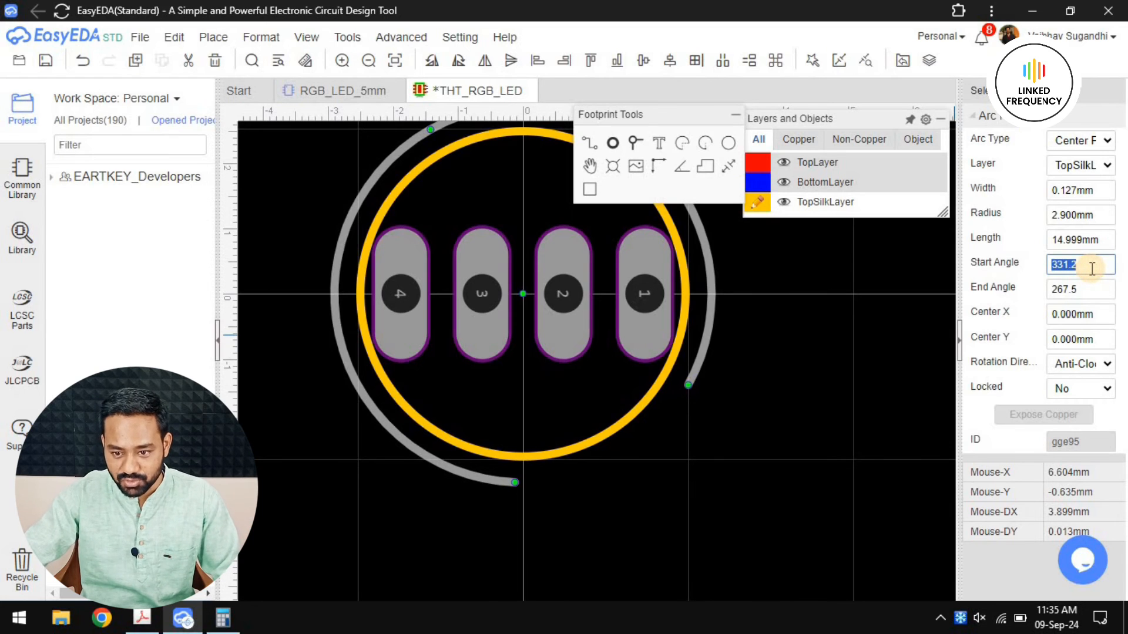
text(330)
key(Return)
Set the outer silkscreen arc's start angle to 30 and its end angle to 330 degrees, keeping the anti-clockwise direction.
click(1092, 267)
text(30)
key(Return)
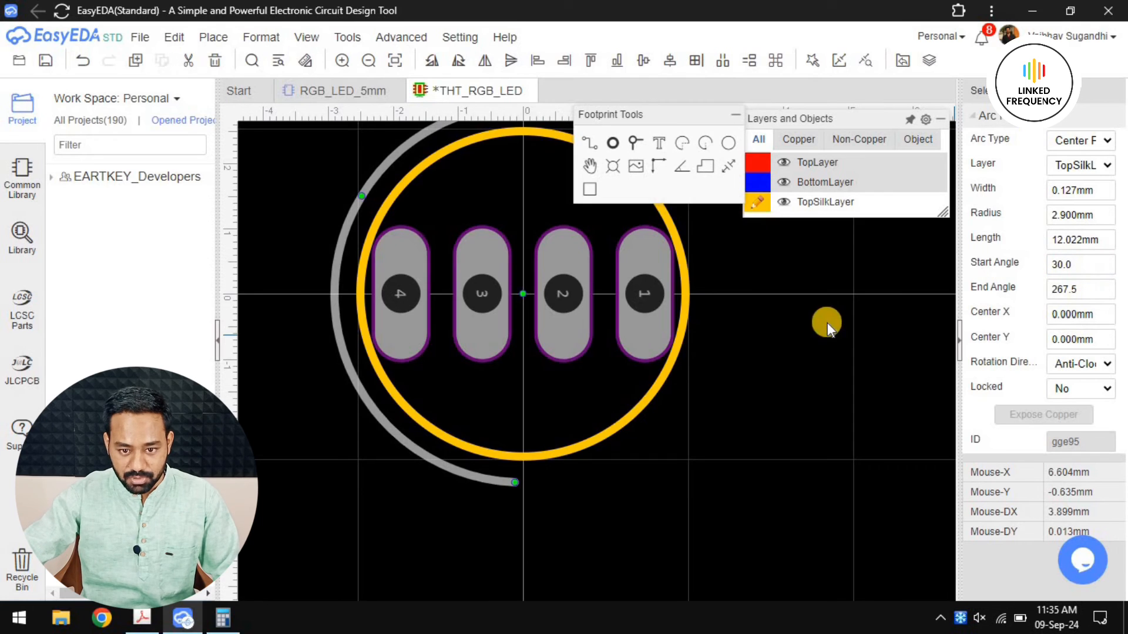
scroll(634, 302, down, 4)
scroll(591, 283, up, 3)
click(1082, 291)
text(330)
key(Return)
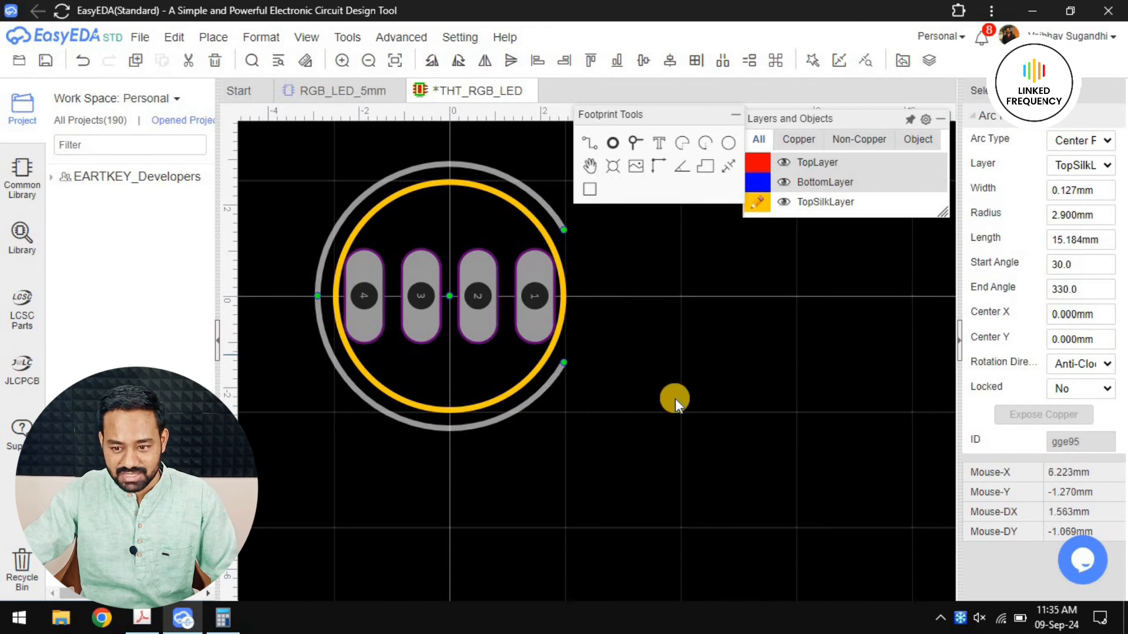
click(1072, 365)
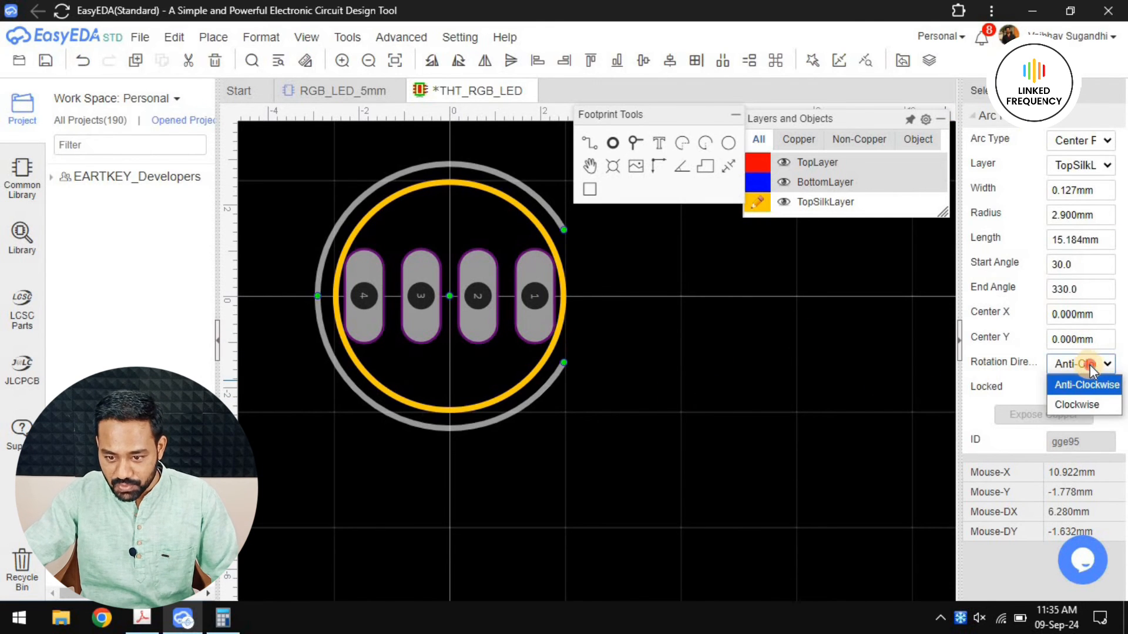
click(785, 403)
click(664, 358)
Draw a straight vertical track about 2.9 mm long on TopSilkLayer between the outer arc's two open ends beside pad 1.
right_drag(645, 333, 712, 379)
click(587, 148)
scroll(696, 323, up, 3)
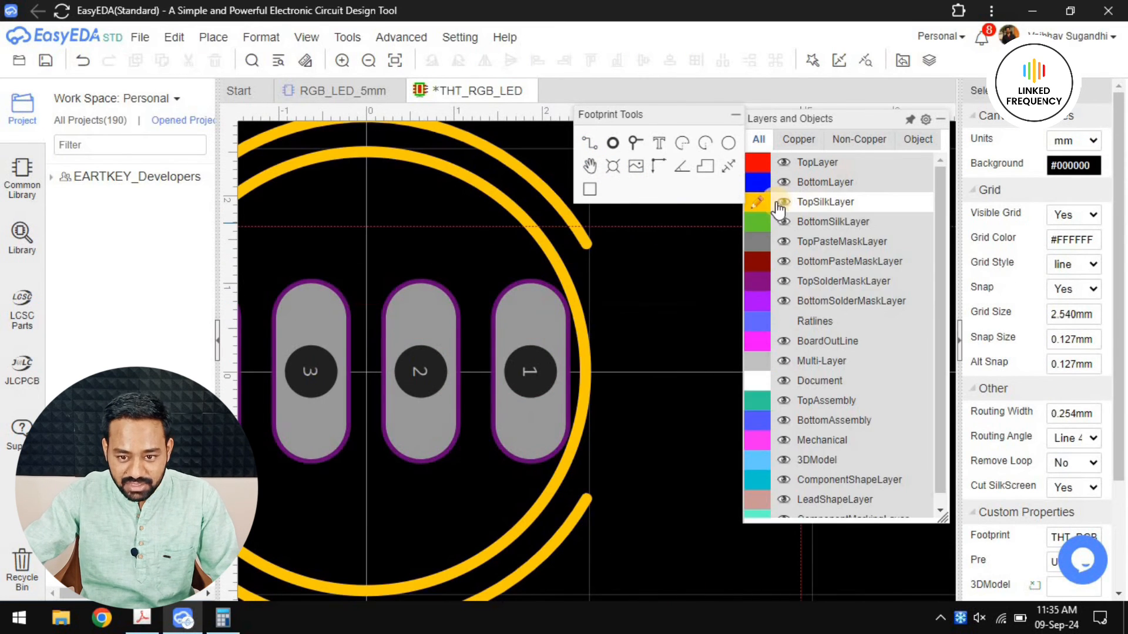
click(585, 245)
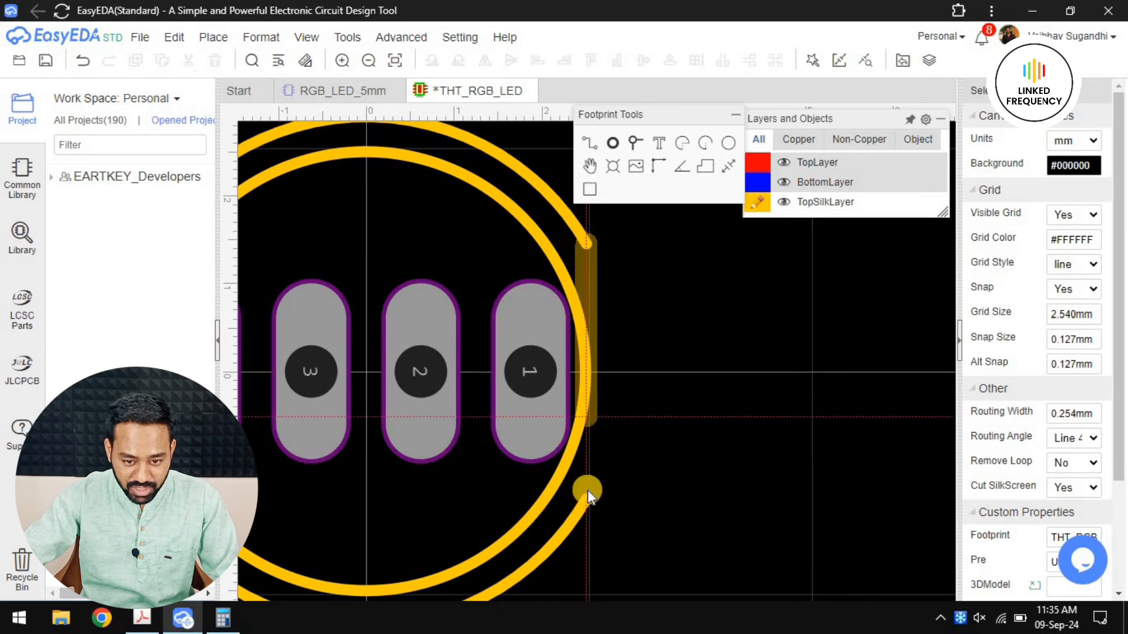
click(586, 504)
key(Escape)
Set the straight silkscreen track's width to 0.127 mm and save the footprint.
click(589, 435)
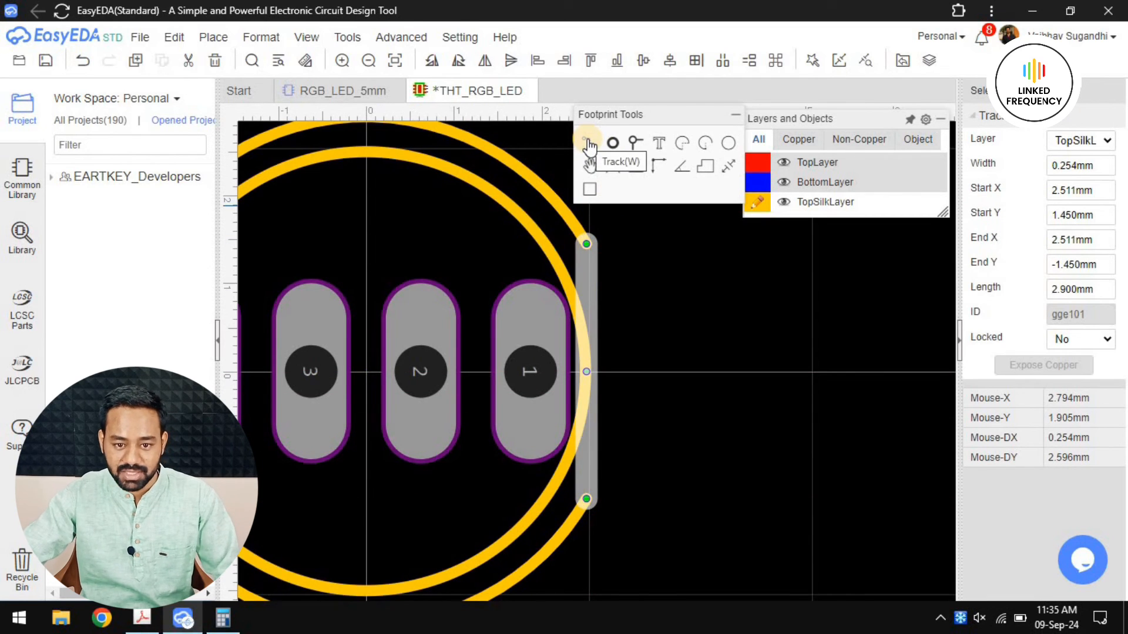
double_click(1080, 168)
text(0.127)
key(Return)
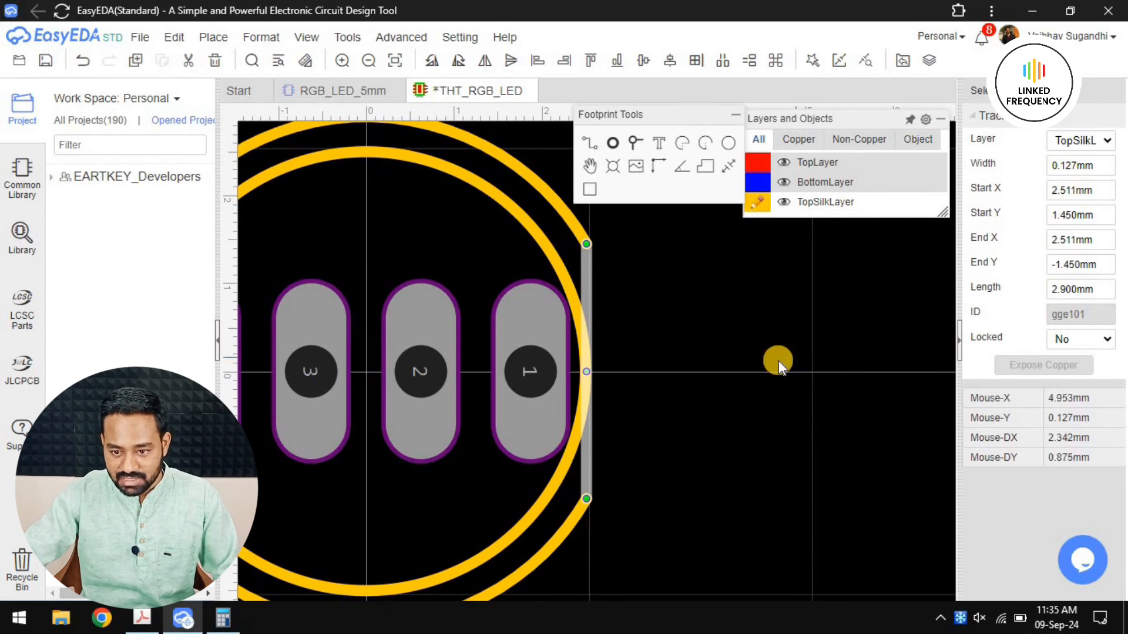
click(777, 361)
scroll(758, 364, down, 3)
key(ctrl+s)
right_drag(752, 351, 696, 357)
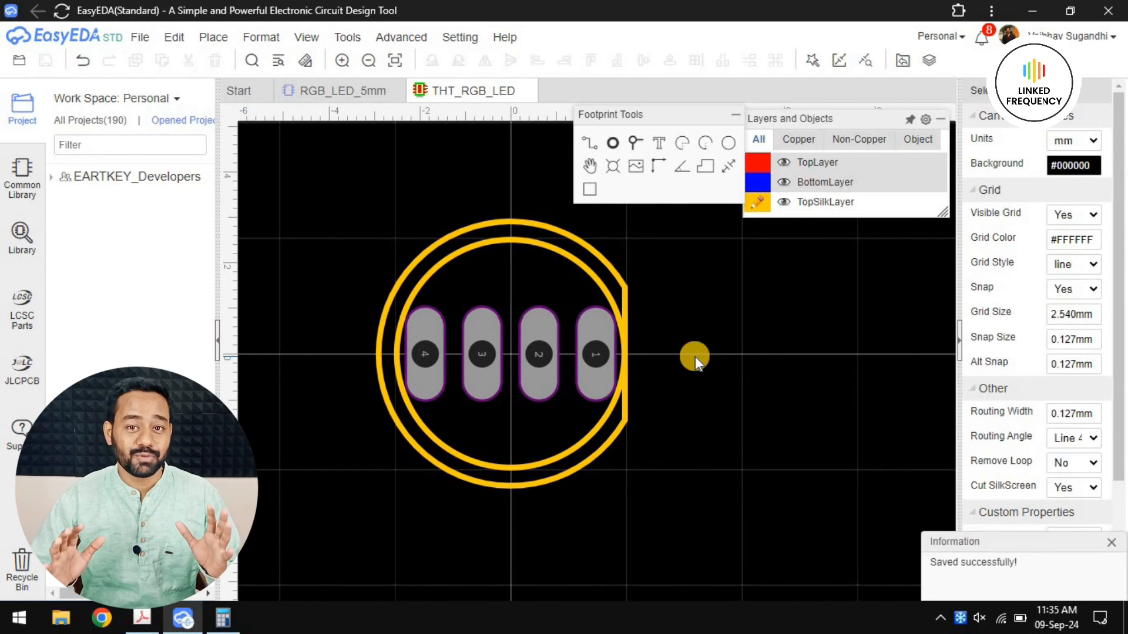
right_drag(685, 326, 667, 291)
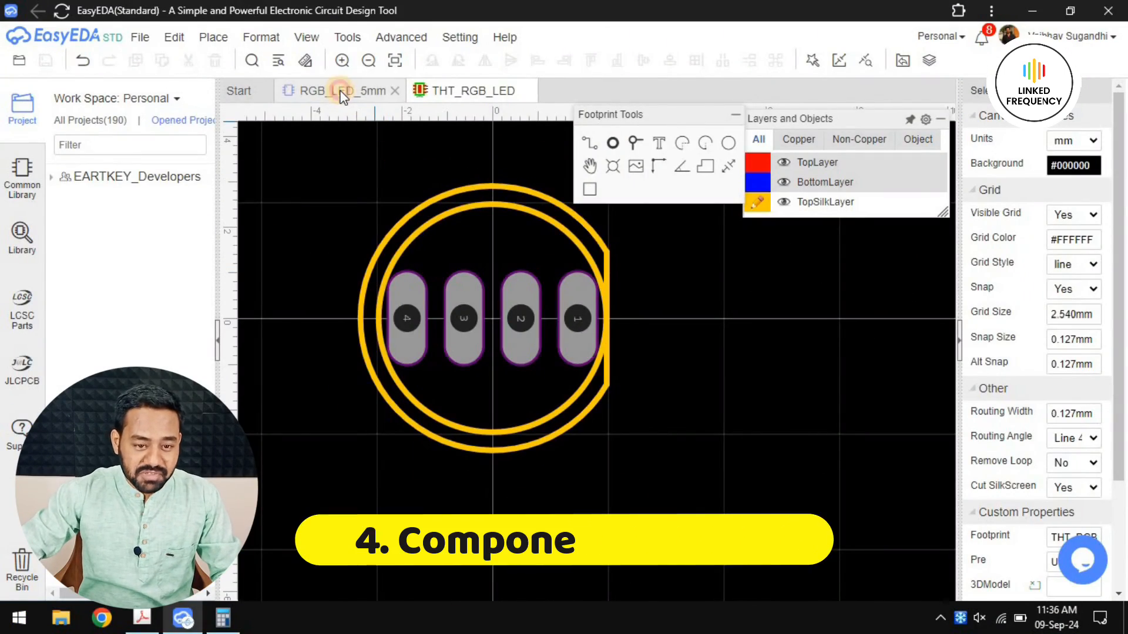
Open the footprint assignment of the RGB_LED_5mm symbol and search the Work Space footprints for THT_RGB.
click(336, 91)
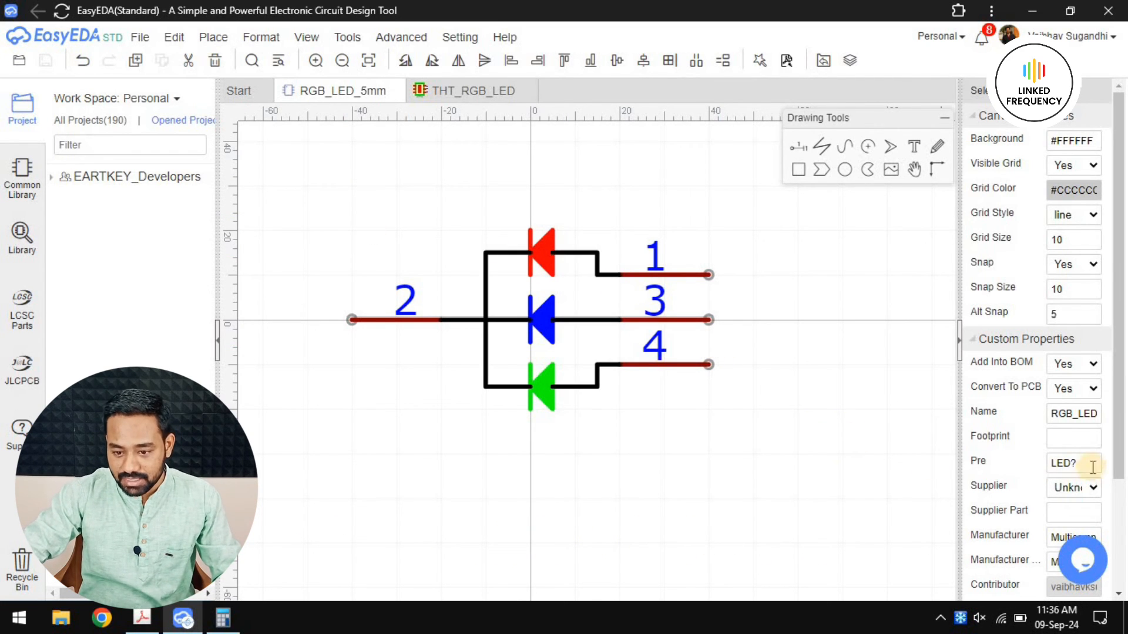
click(1064, 441)
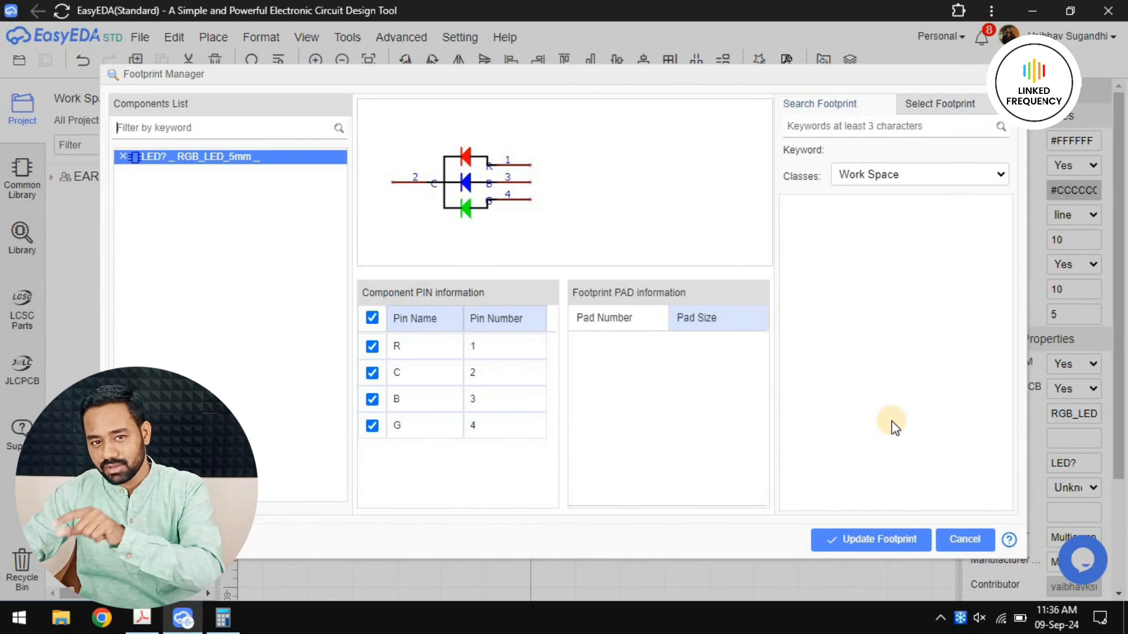
click(846, 126)
text(THT_RGB)
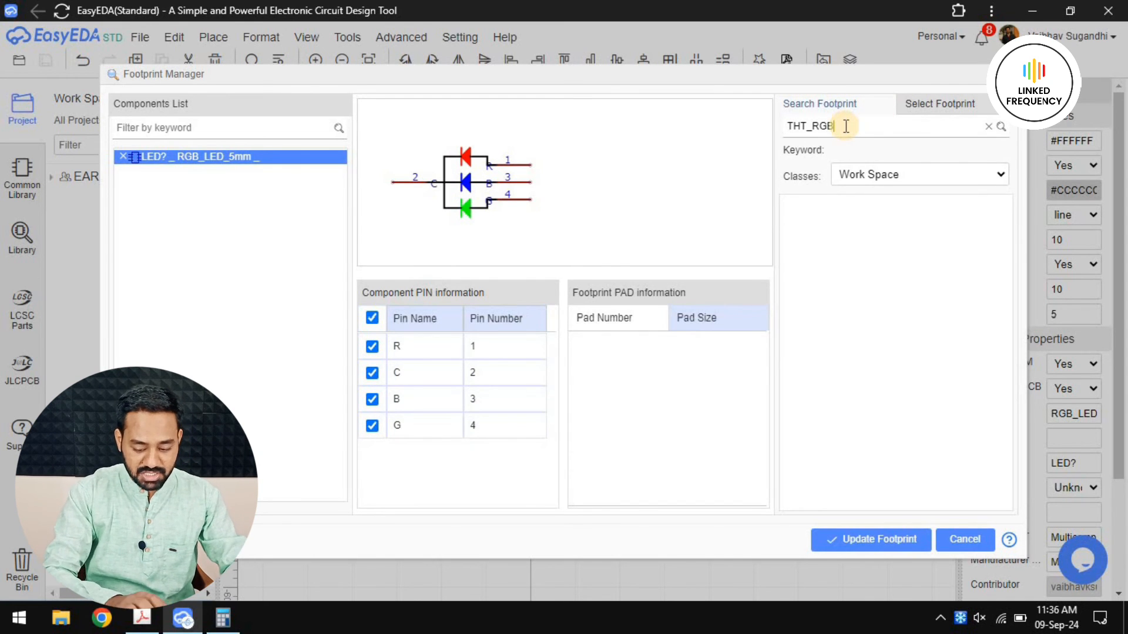
key(Return)
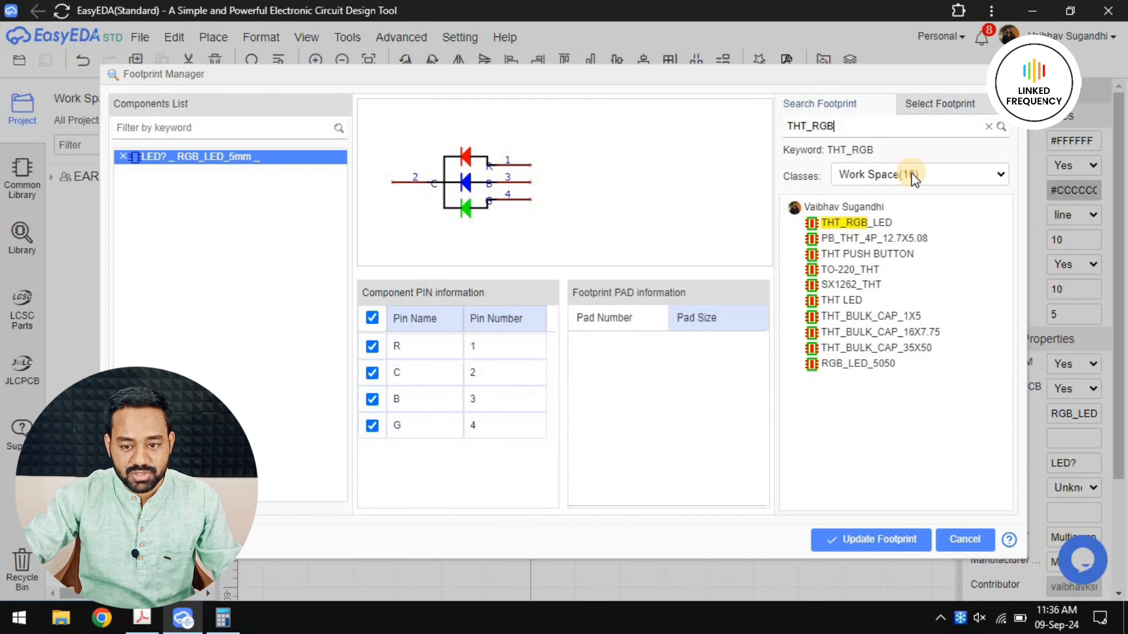
click(871, 174)
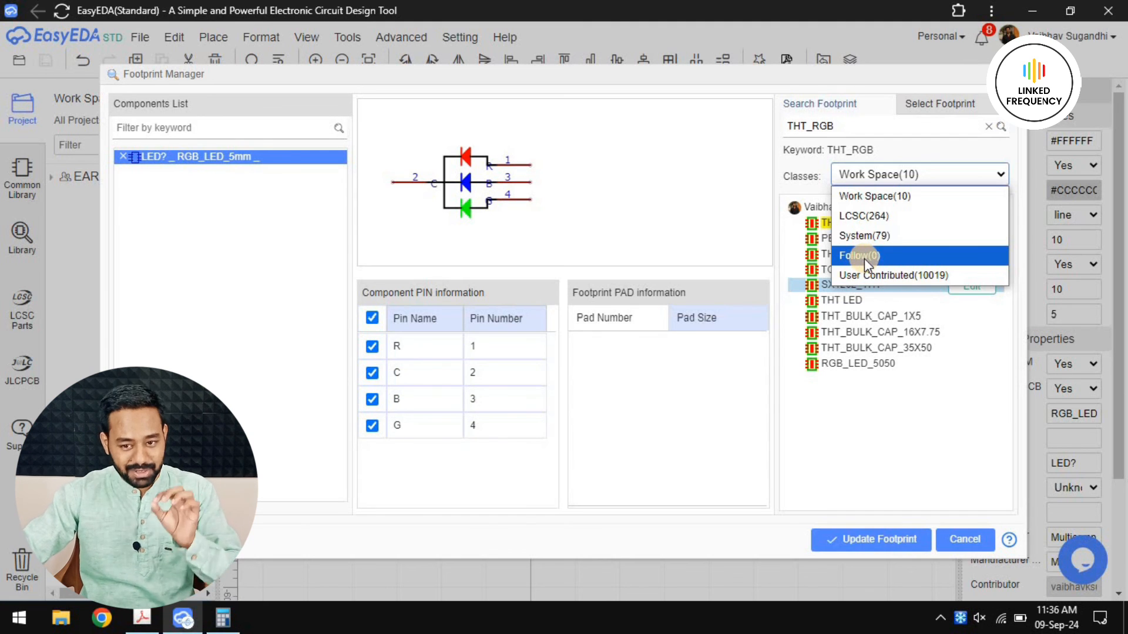
click(853, 196)
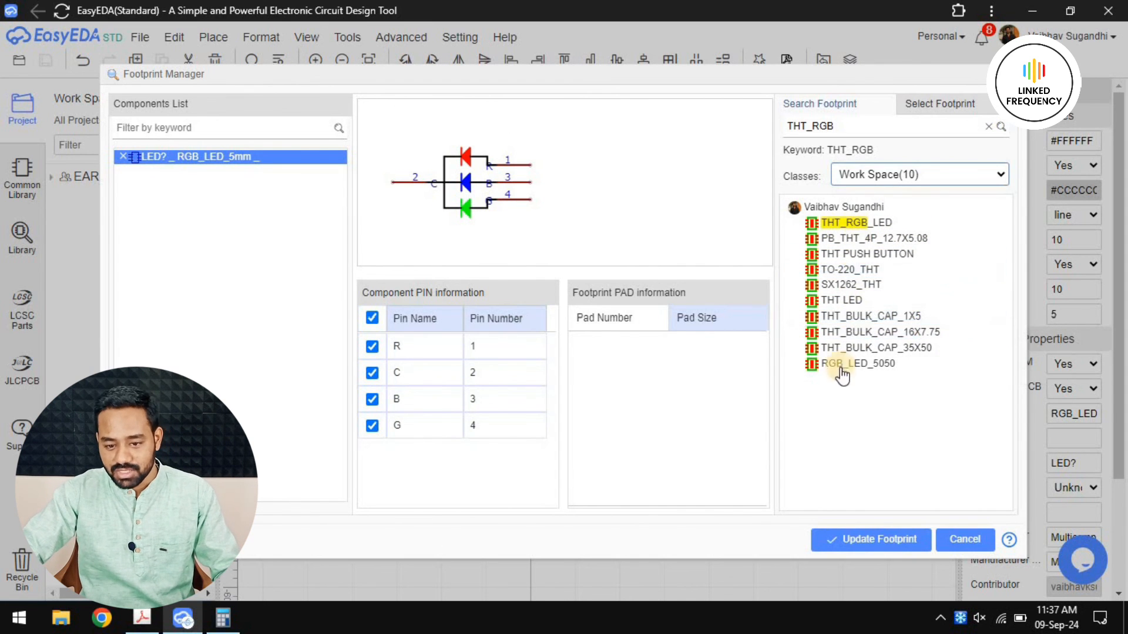
Assign the THT_RGB_LED footprint to the RGB_LED_5mm symbol, view its pad sizes, and save the symbol.
click(858, 225)
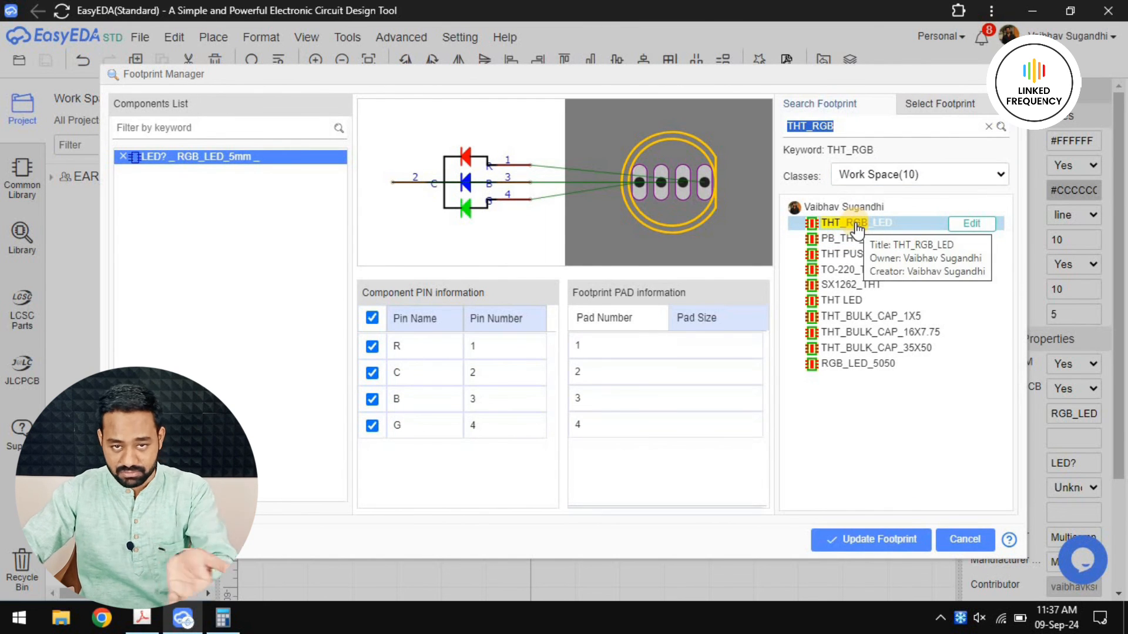
click(878, 224)
double_click(878, 223)
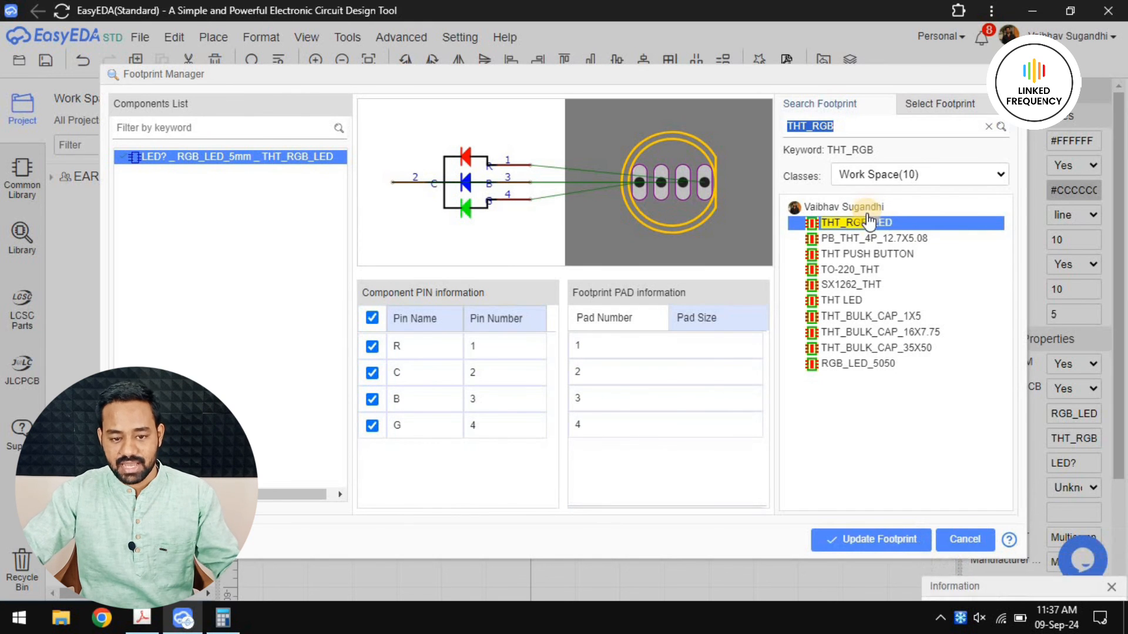
click(717, 316)
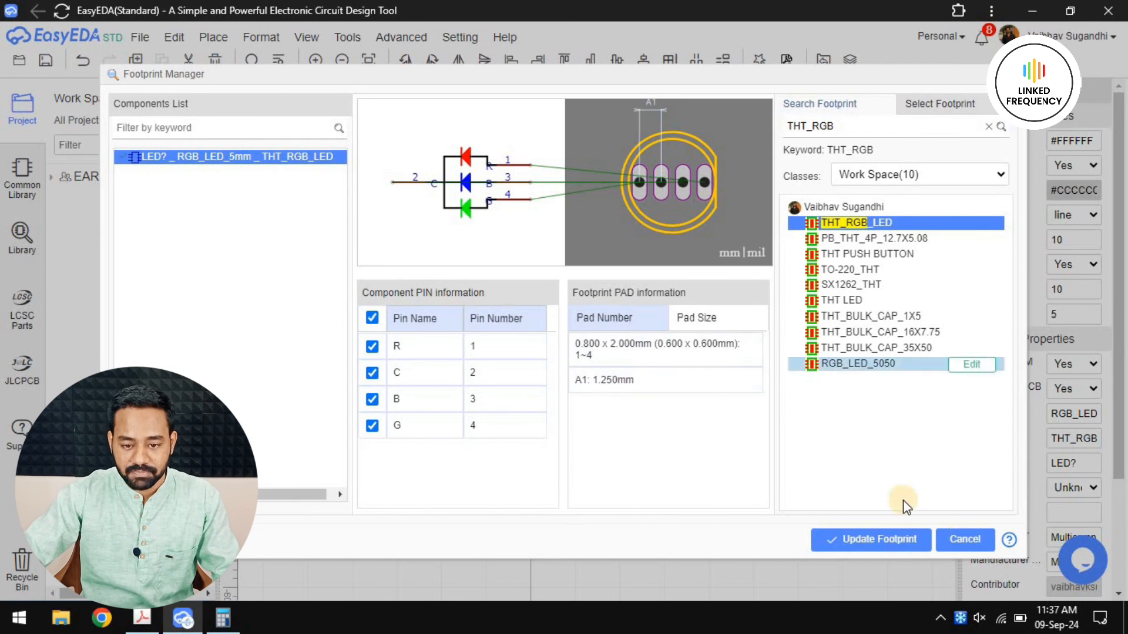
click(866, 539)
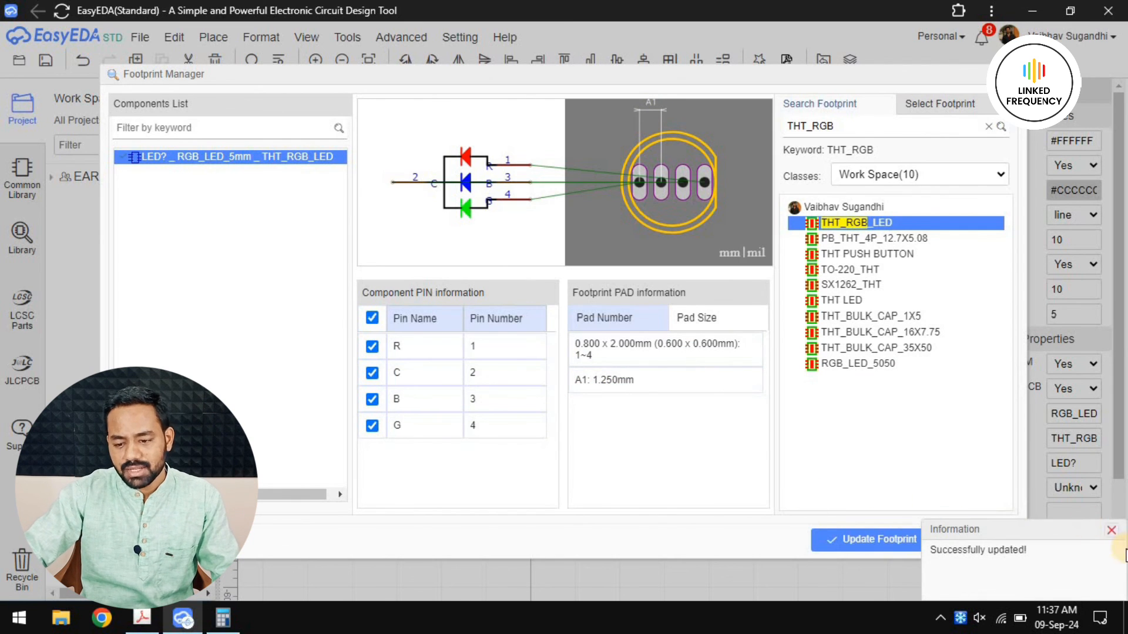
click(1111, 531)
click(962, 538)
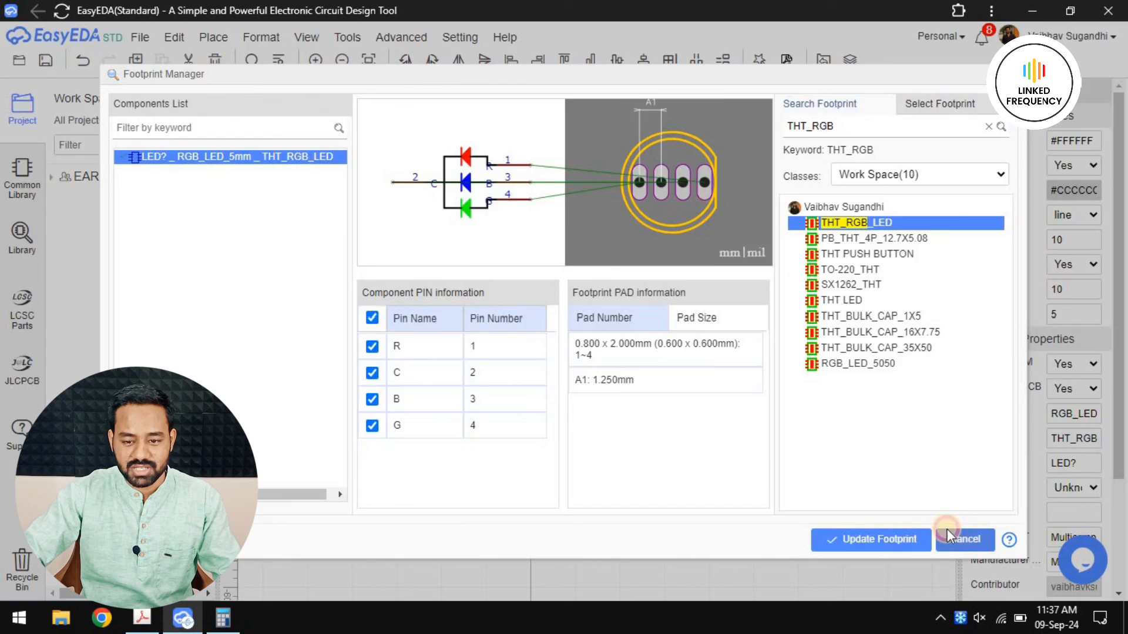
key(ctrl+s)
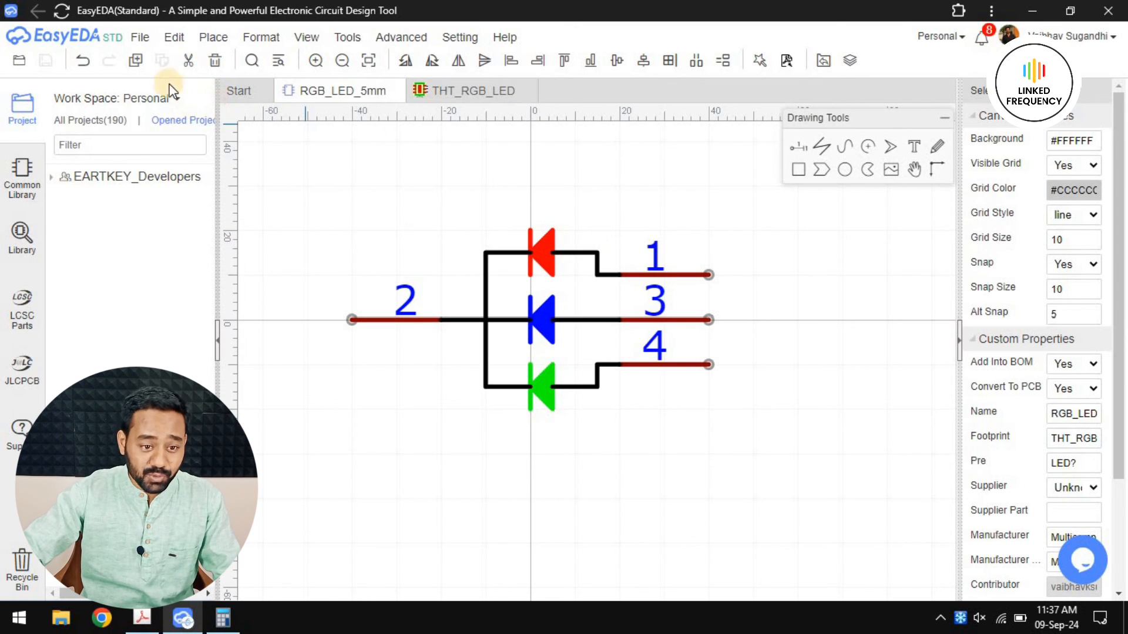
Create a new blank schematic.
click(140, 37)
mouse_move(158, 57)
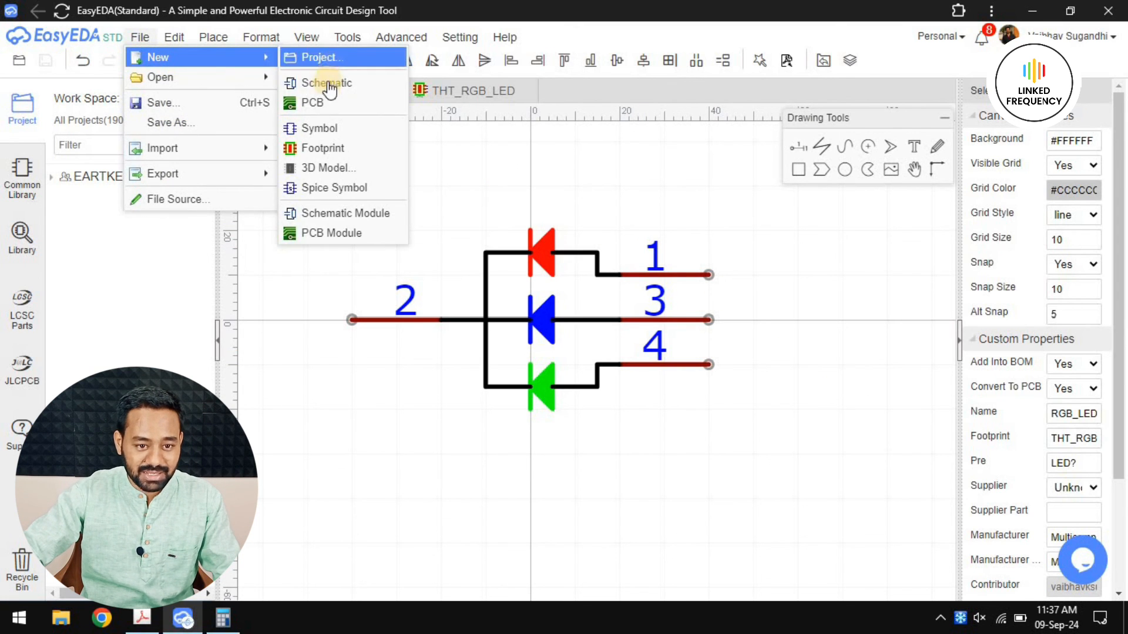
click(326, 84)
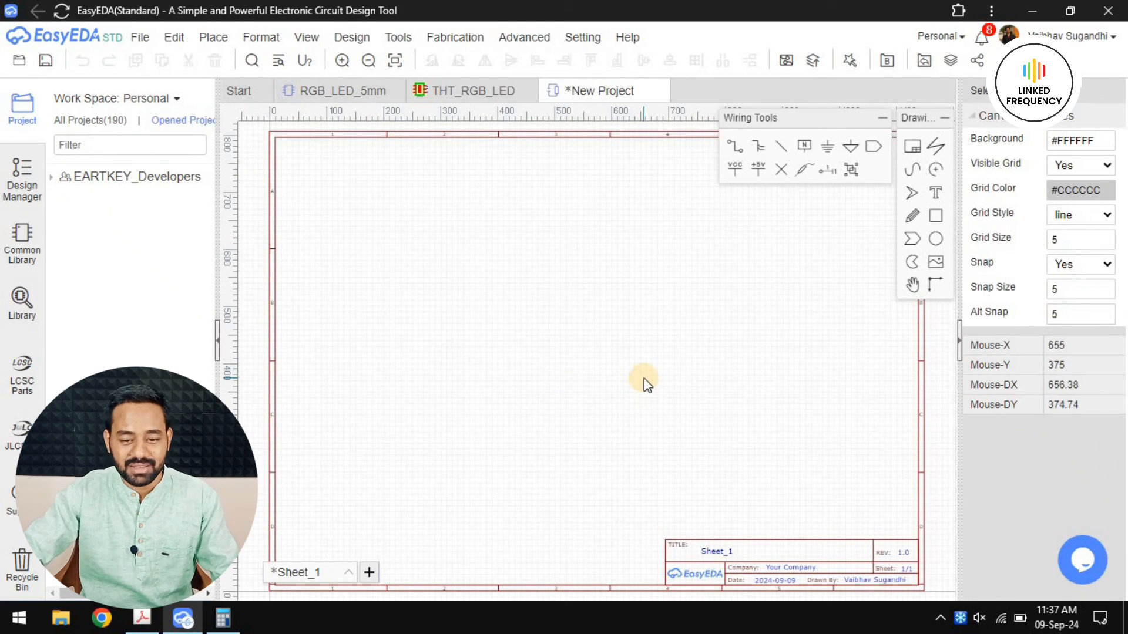
Place four RGB_LED_5mm symbols from the Work Space library on the schematic sheet, two in an upper row and two below.
click(22, 301)
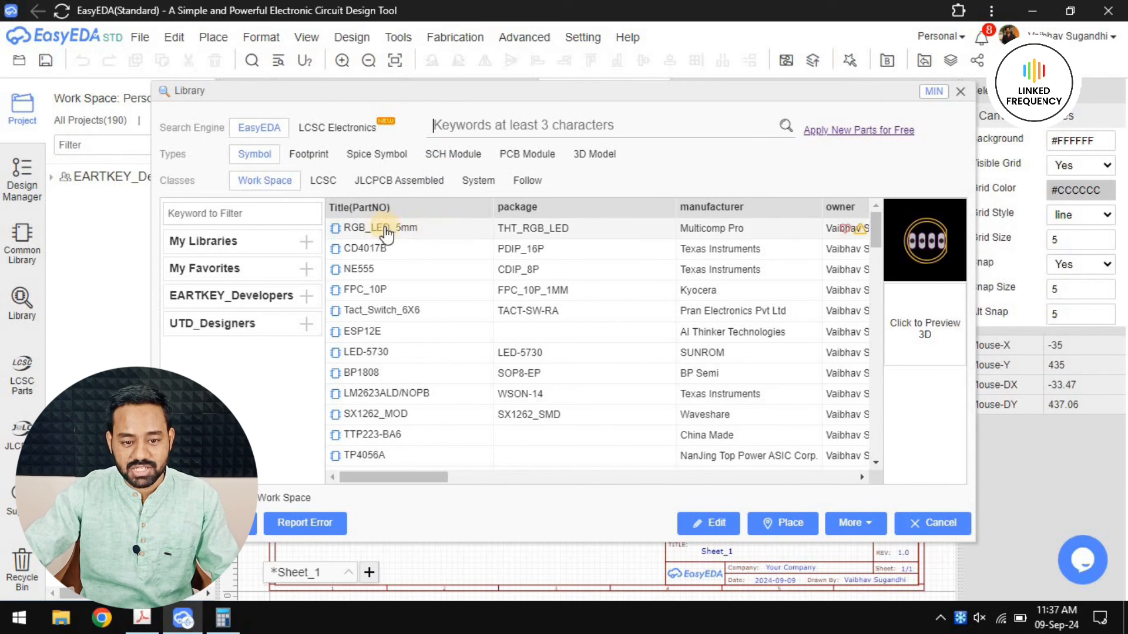
mouse_move(379, 235)
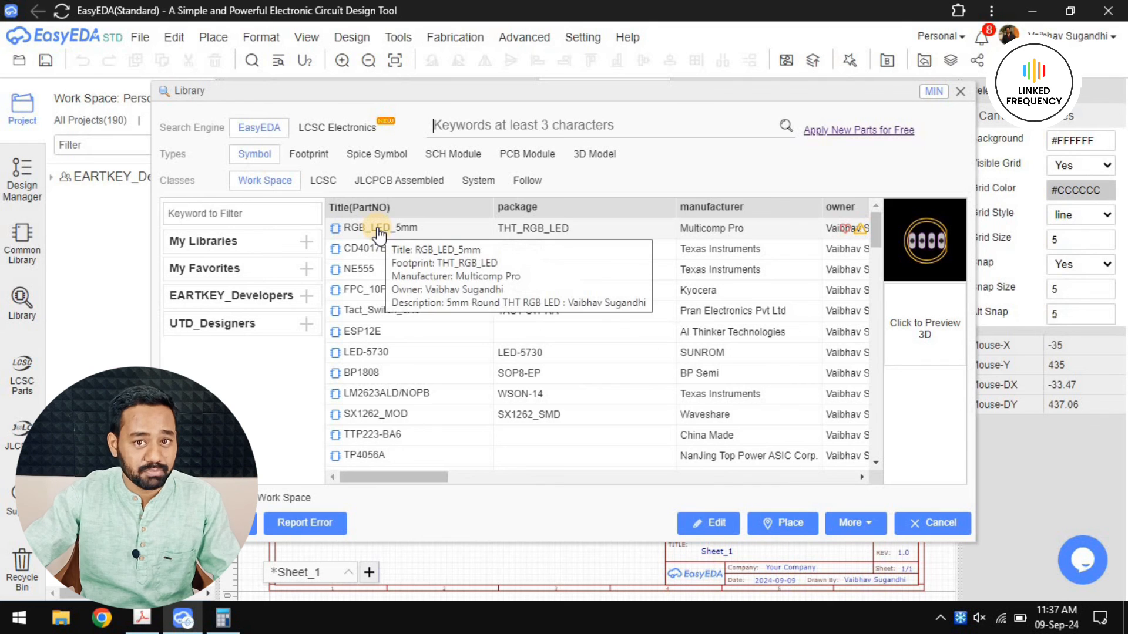
click(546, 235)
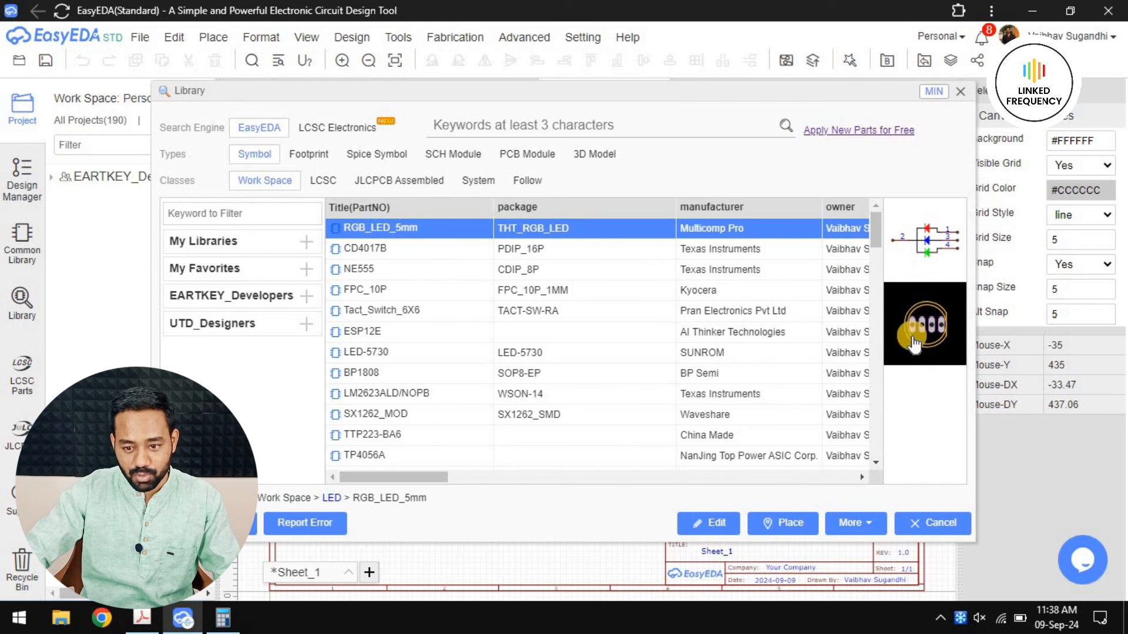
click(760, 506)
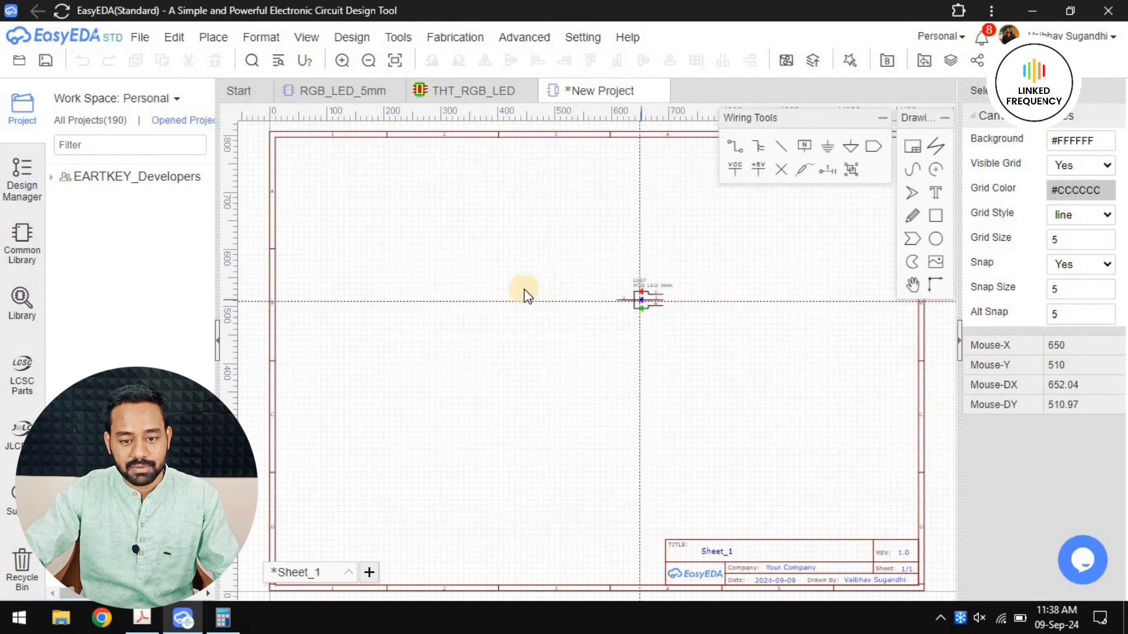
click(715, 323)
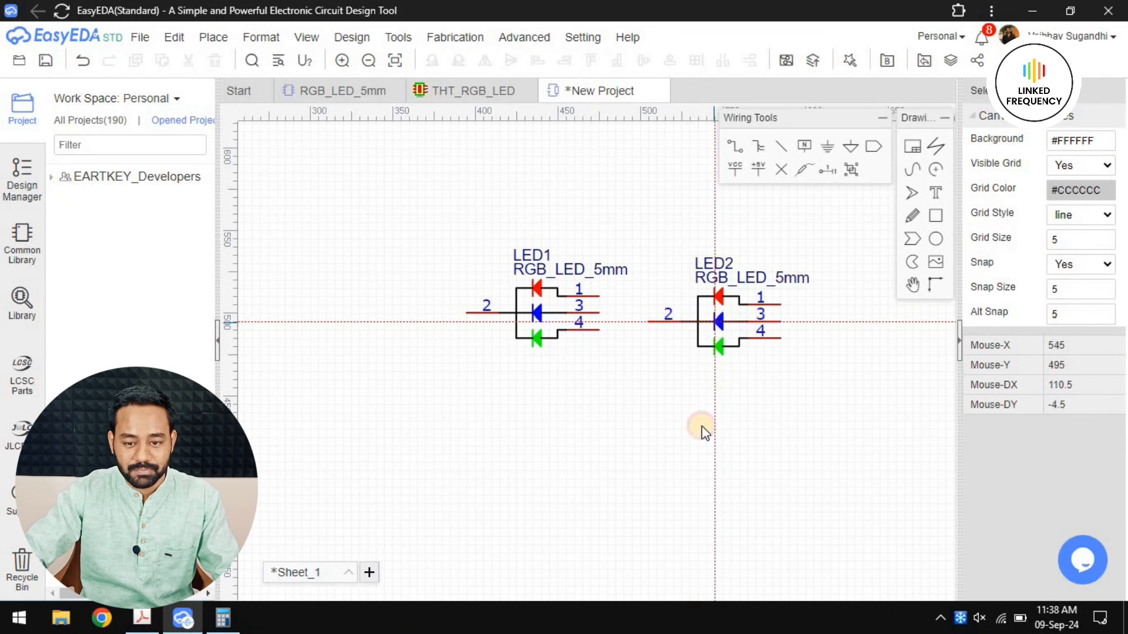
click(618, 447)
click(420, 471)
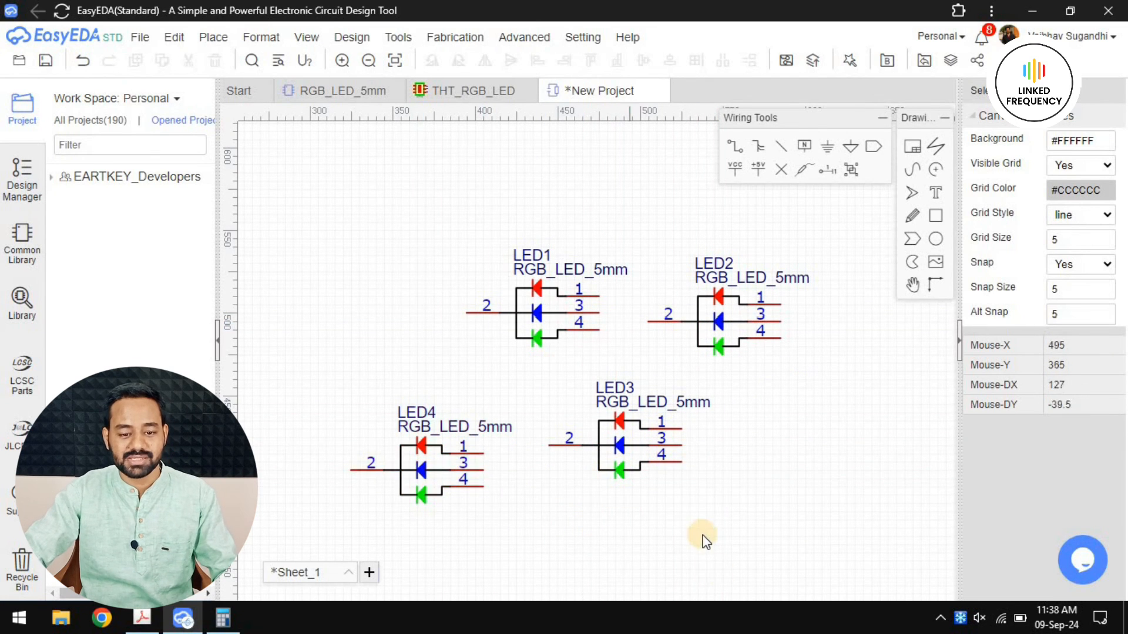
key(ctrl+s)
click(793, 474)
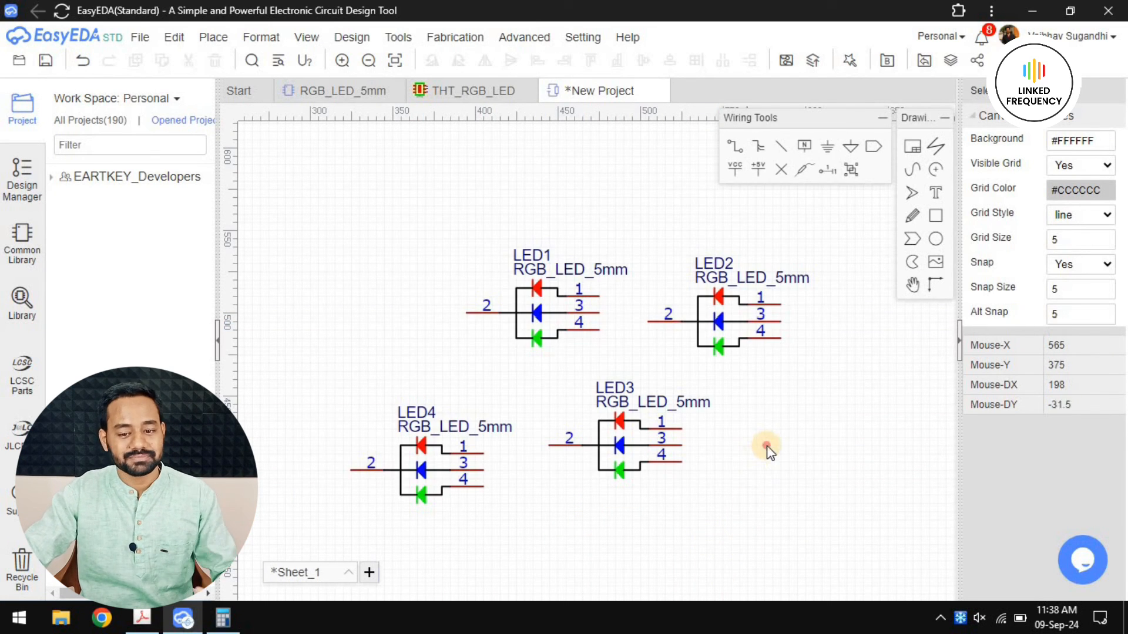
click(766, 446)
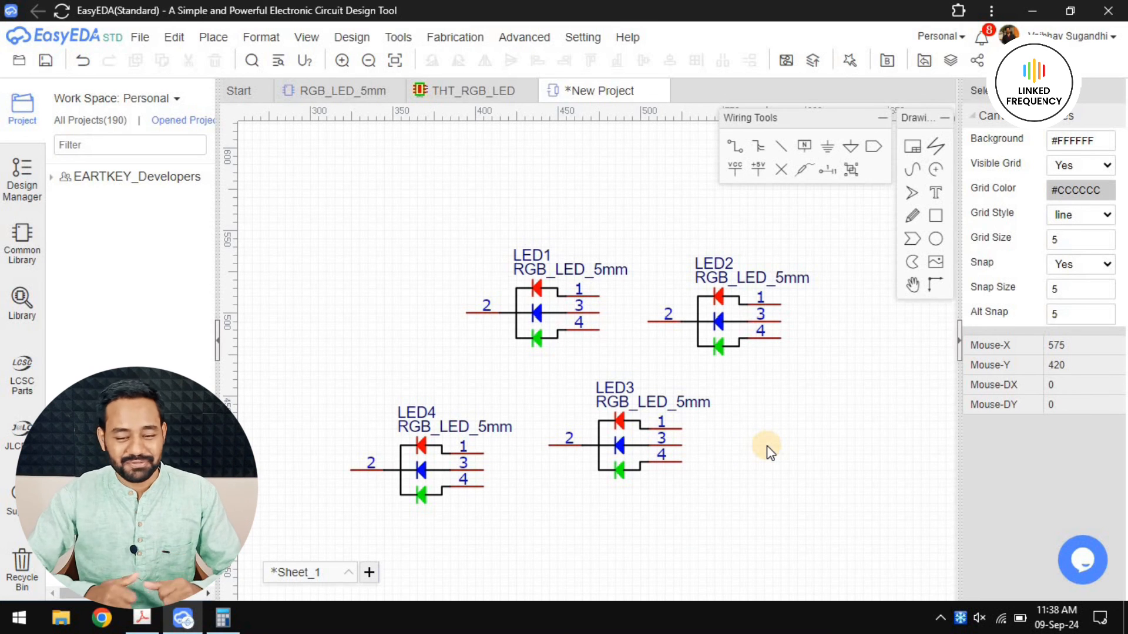